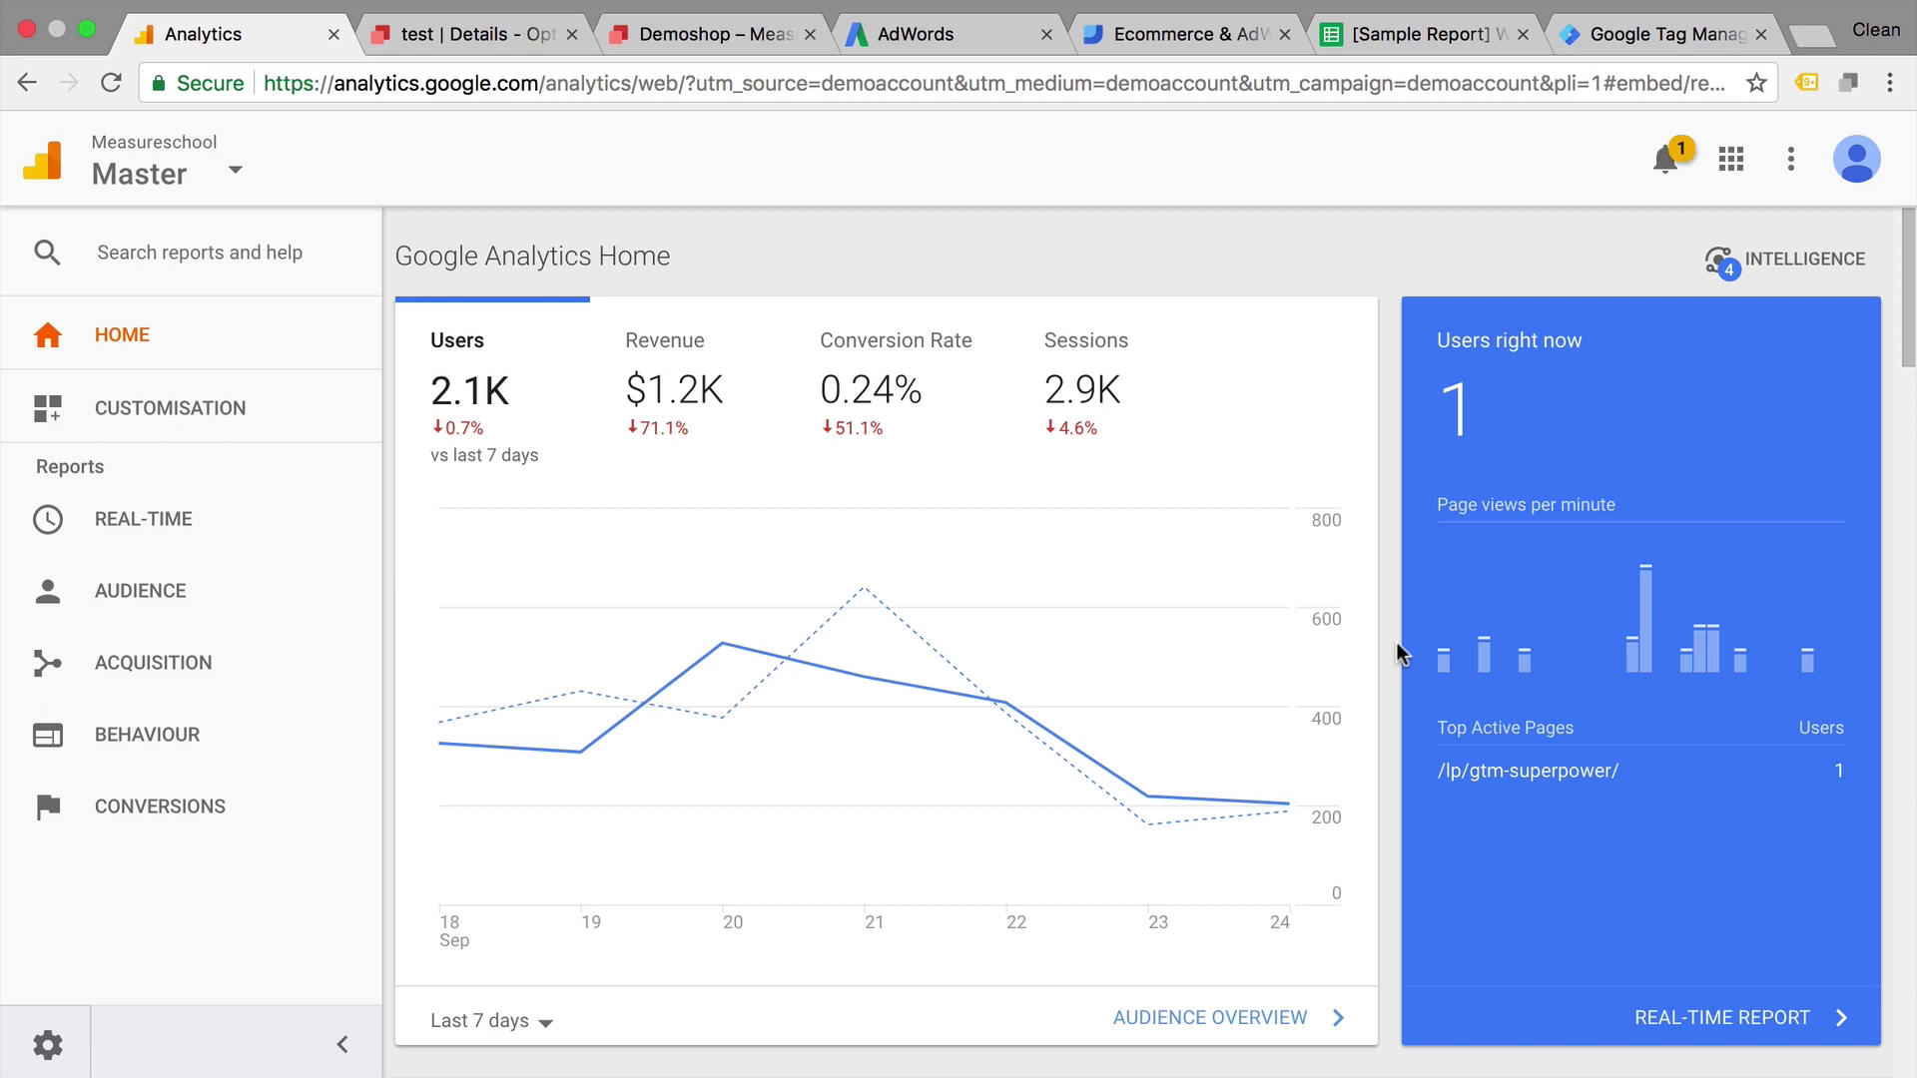
Review the Traffic Channel chart under "How do you acquire users?" on the Analytics home page.
scroll(1397, 647, down, 10)
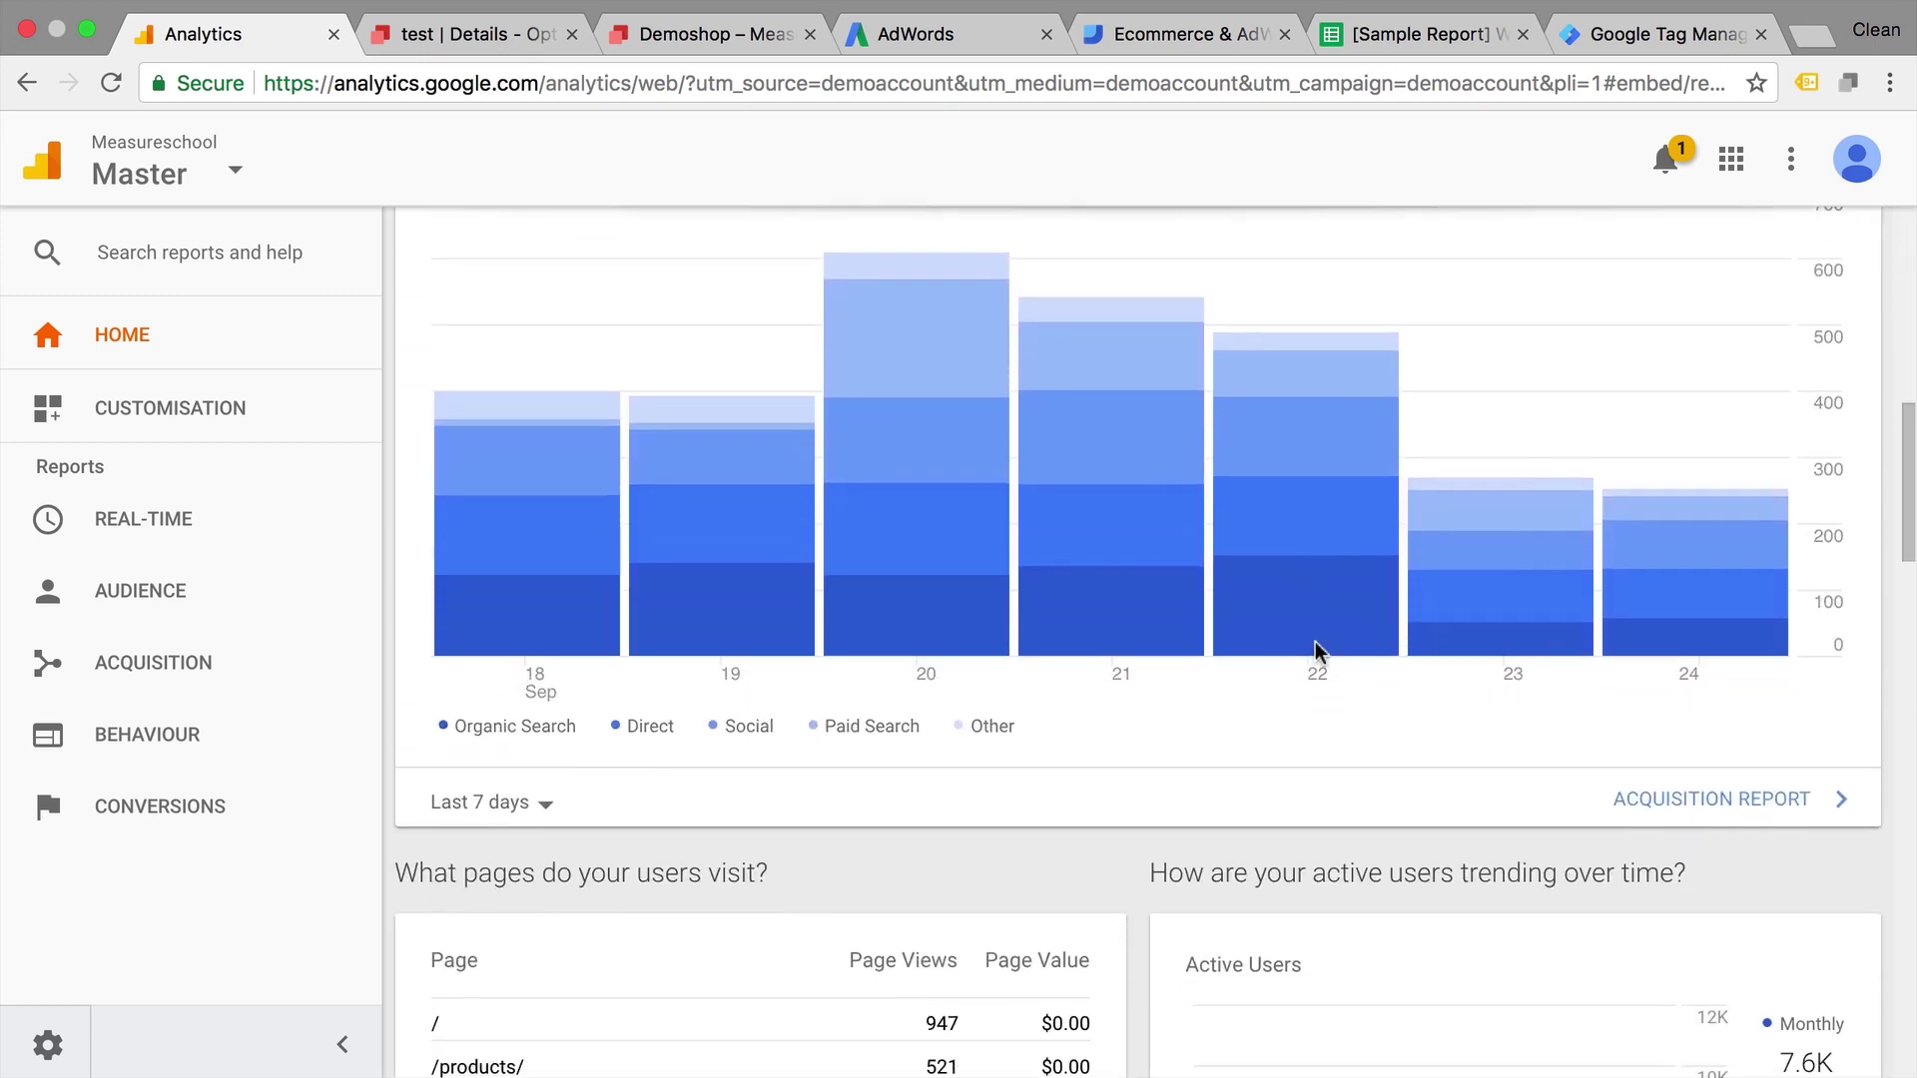
mouse_move(1255, 596)
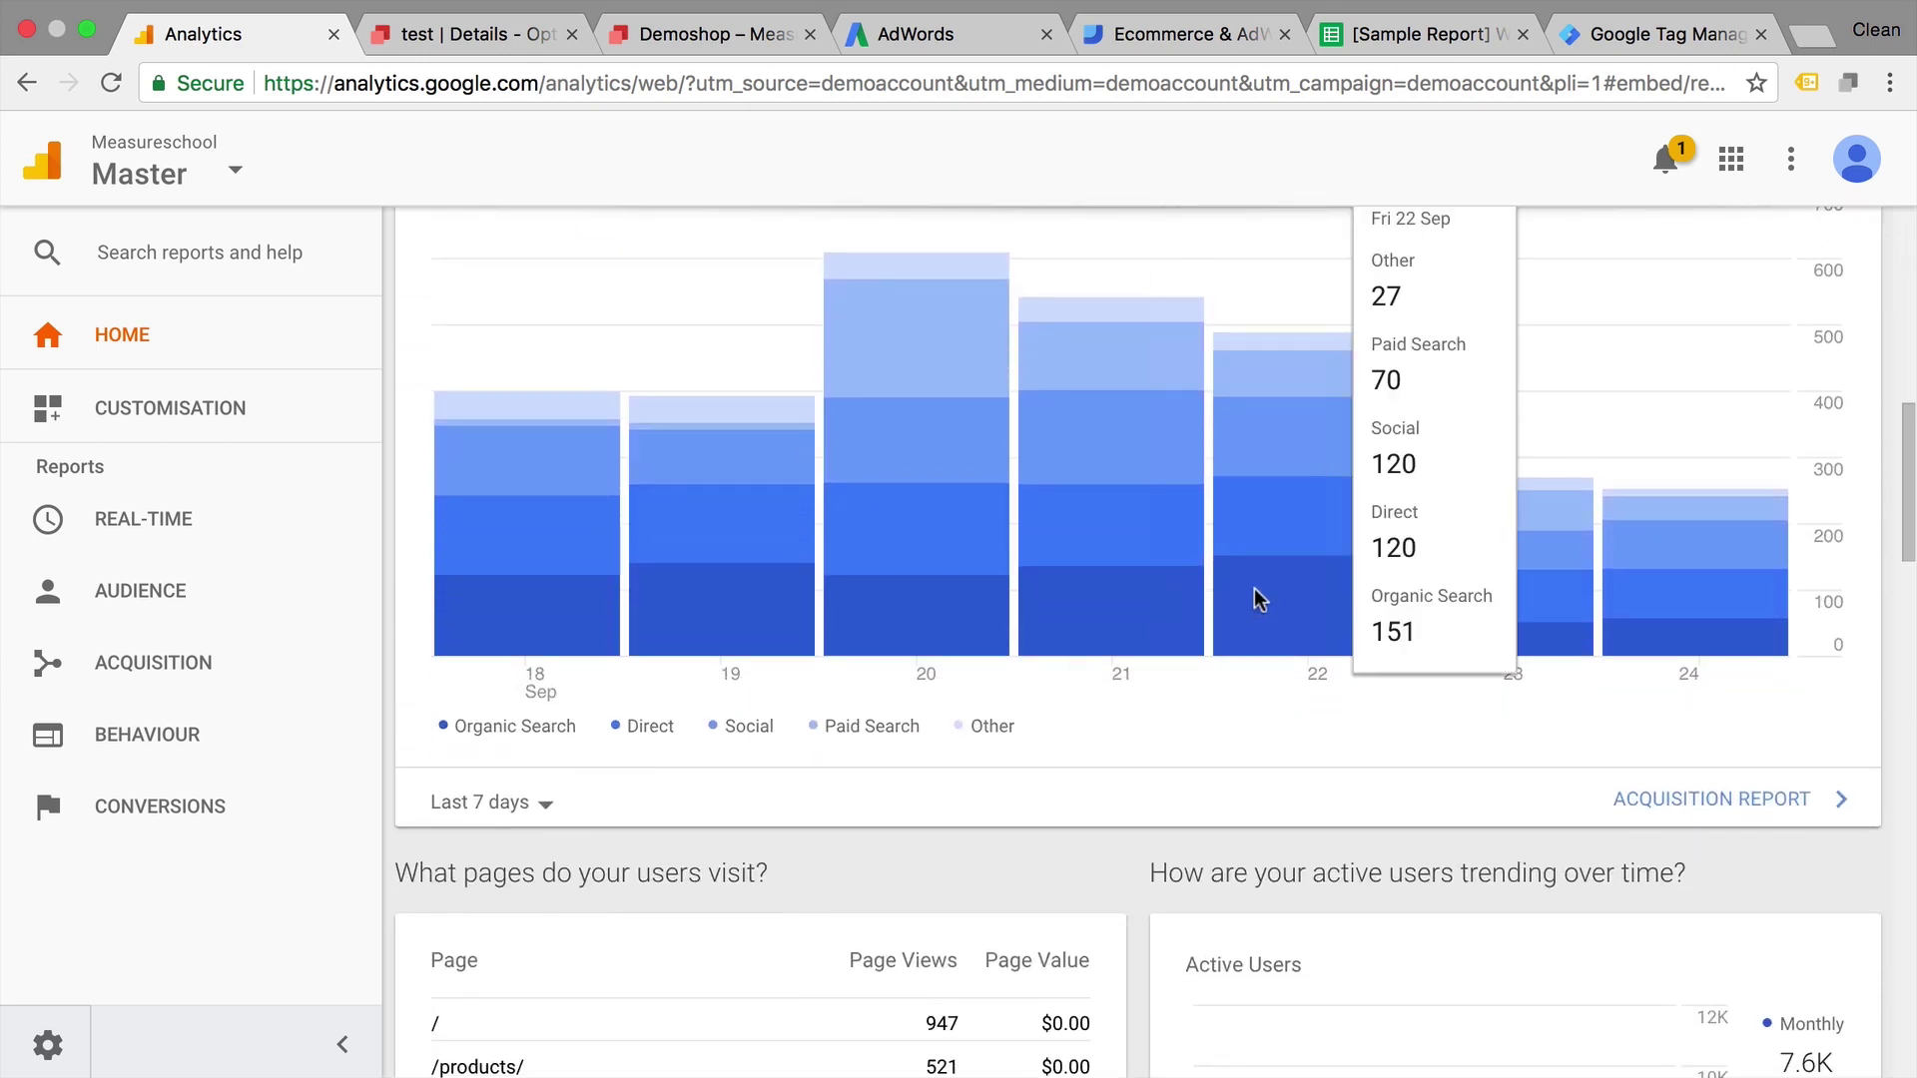
scroll(1203, 795, up, 1)
scroll(1208, 795, up, 5)
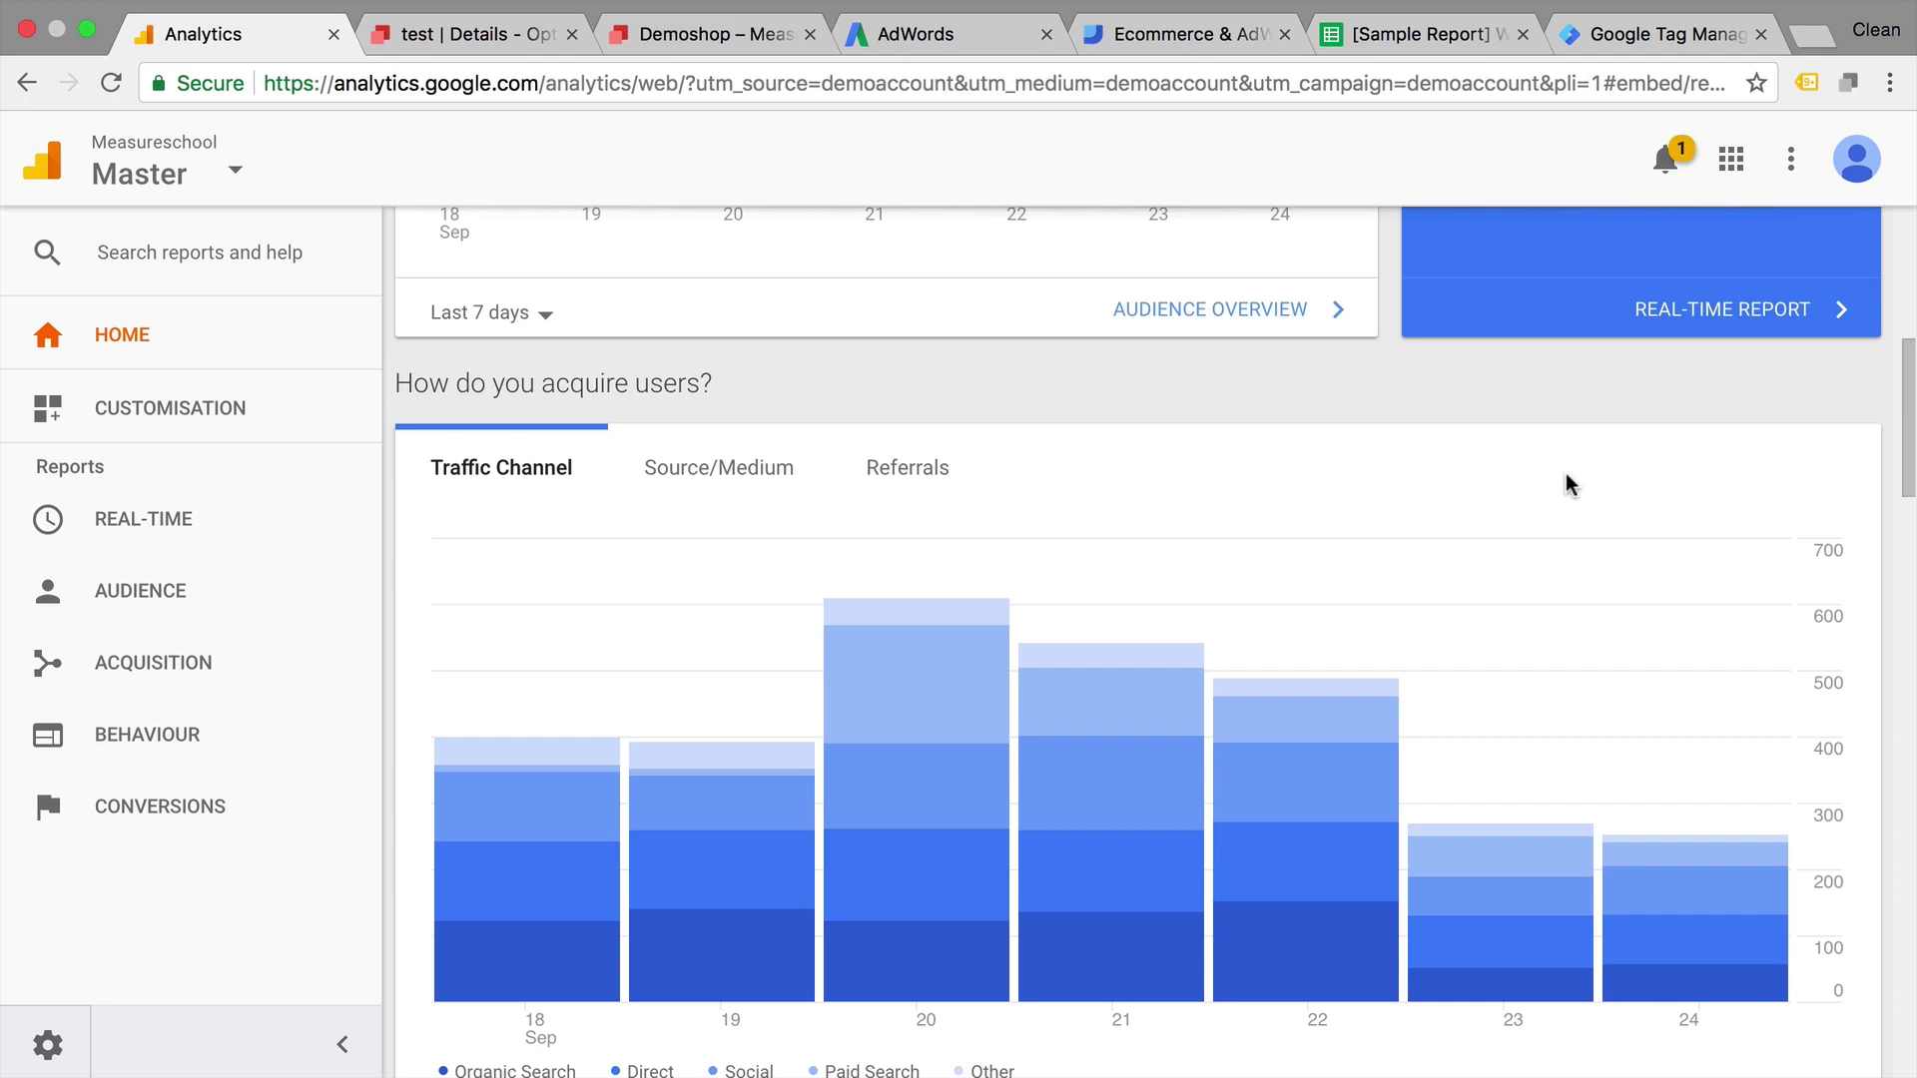
scroll(1566, 473, down, 3)
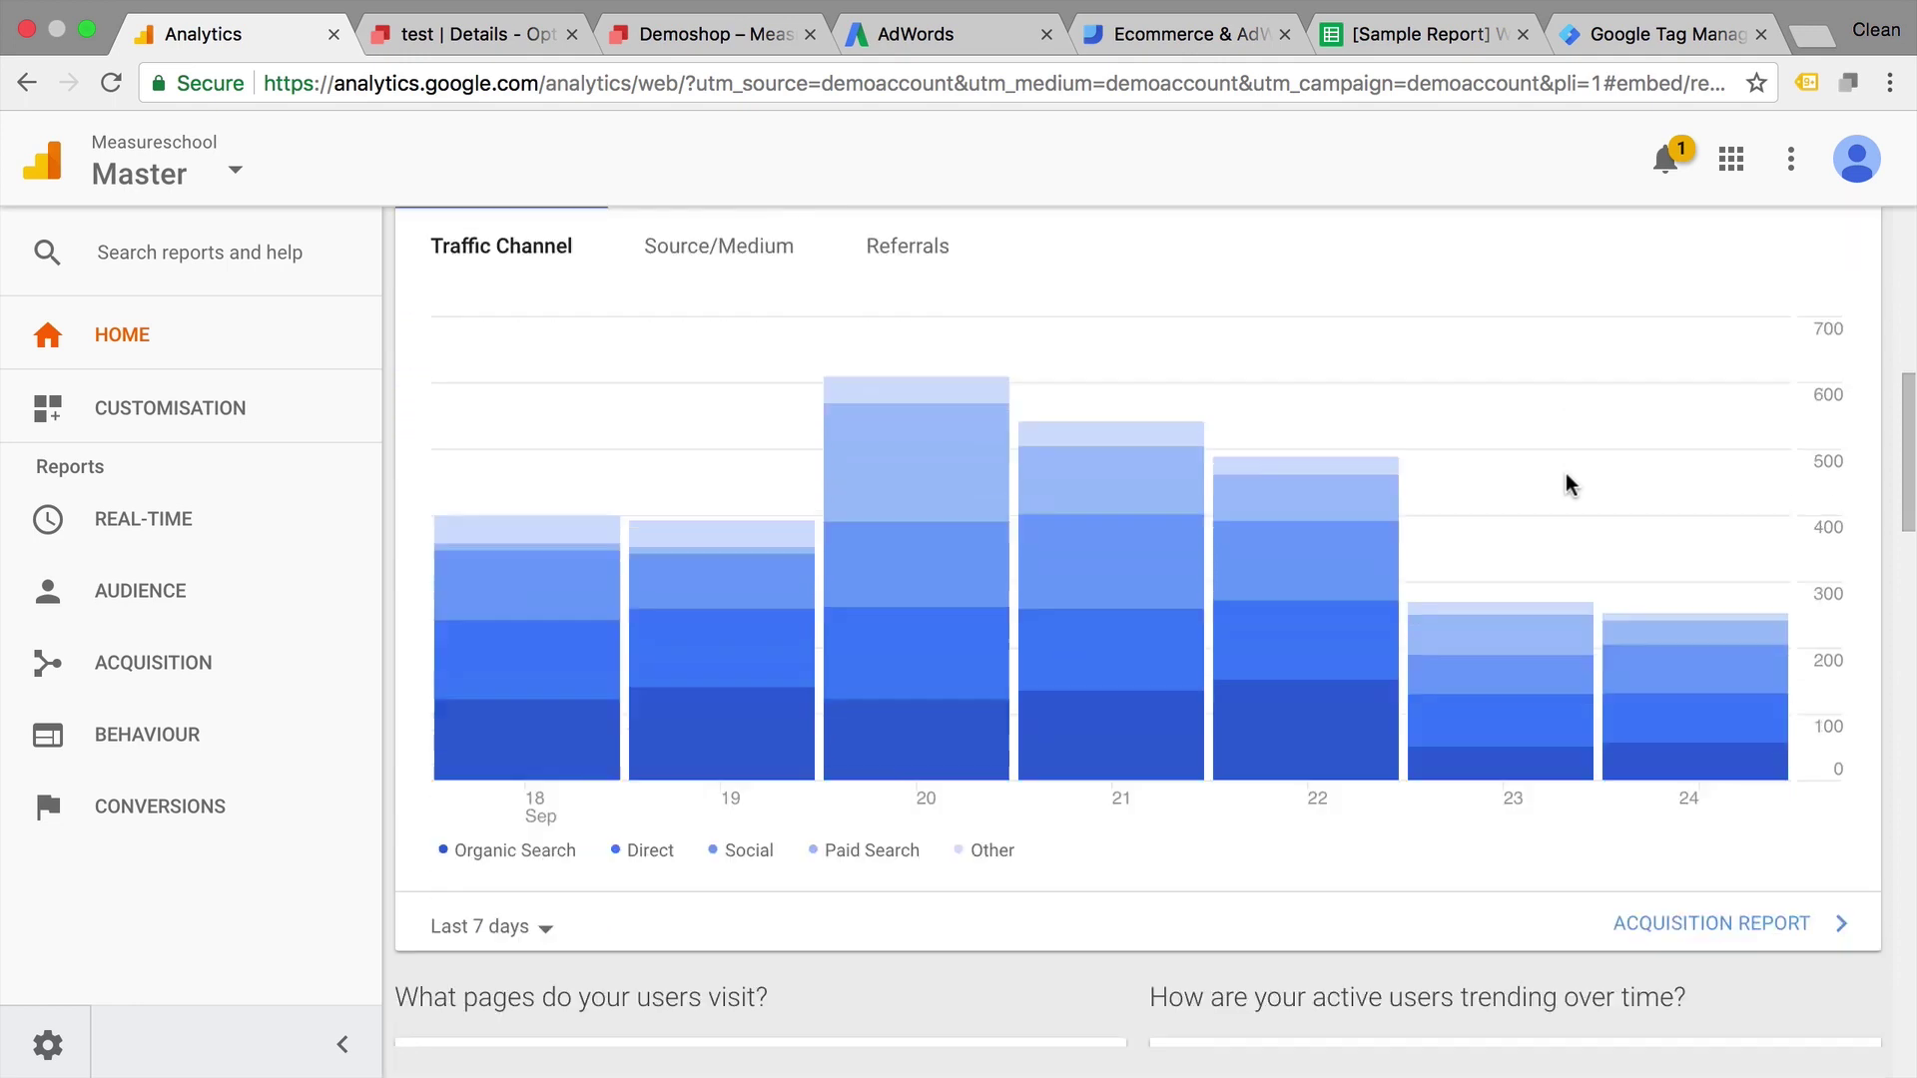
Open the Acquisition overview report and examine its table of channels by sessions, behaviour and conversions.
click(1734, 817)
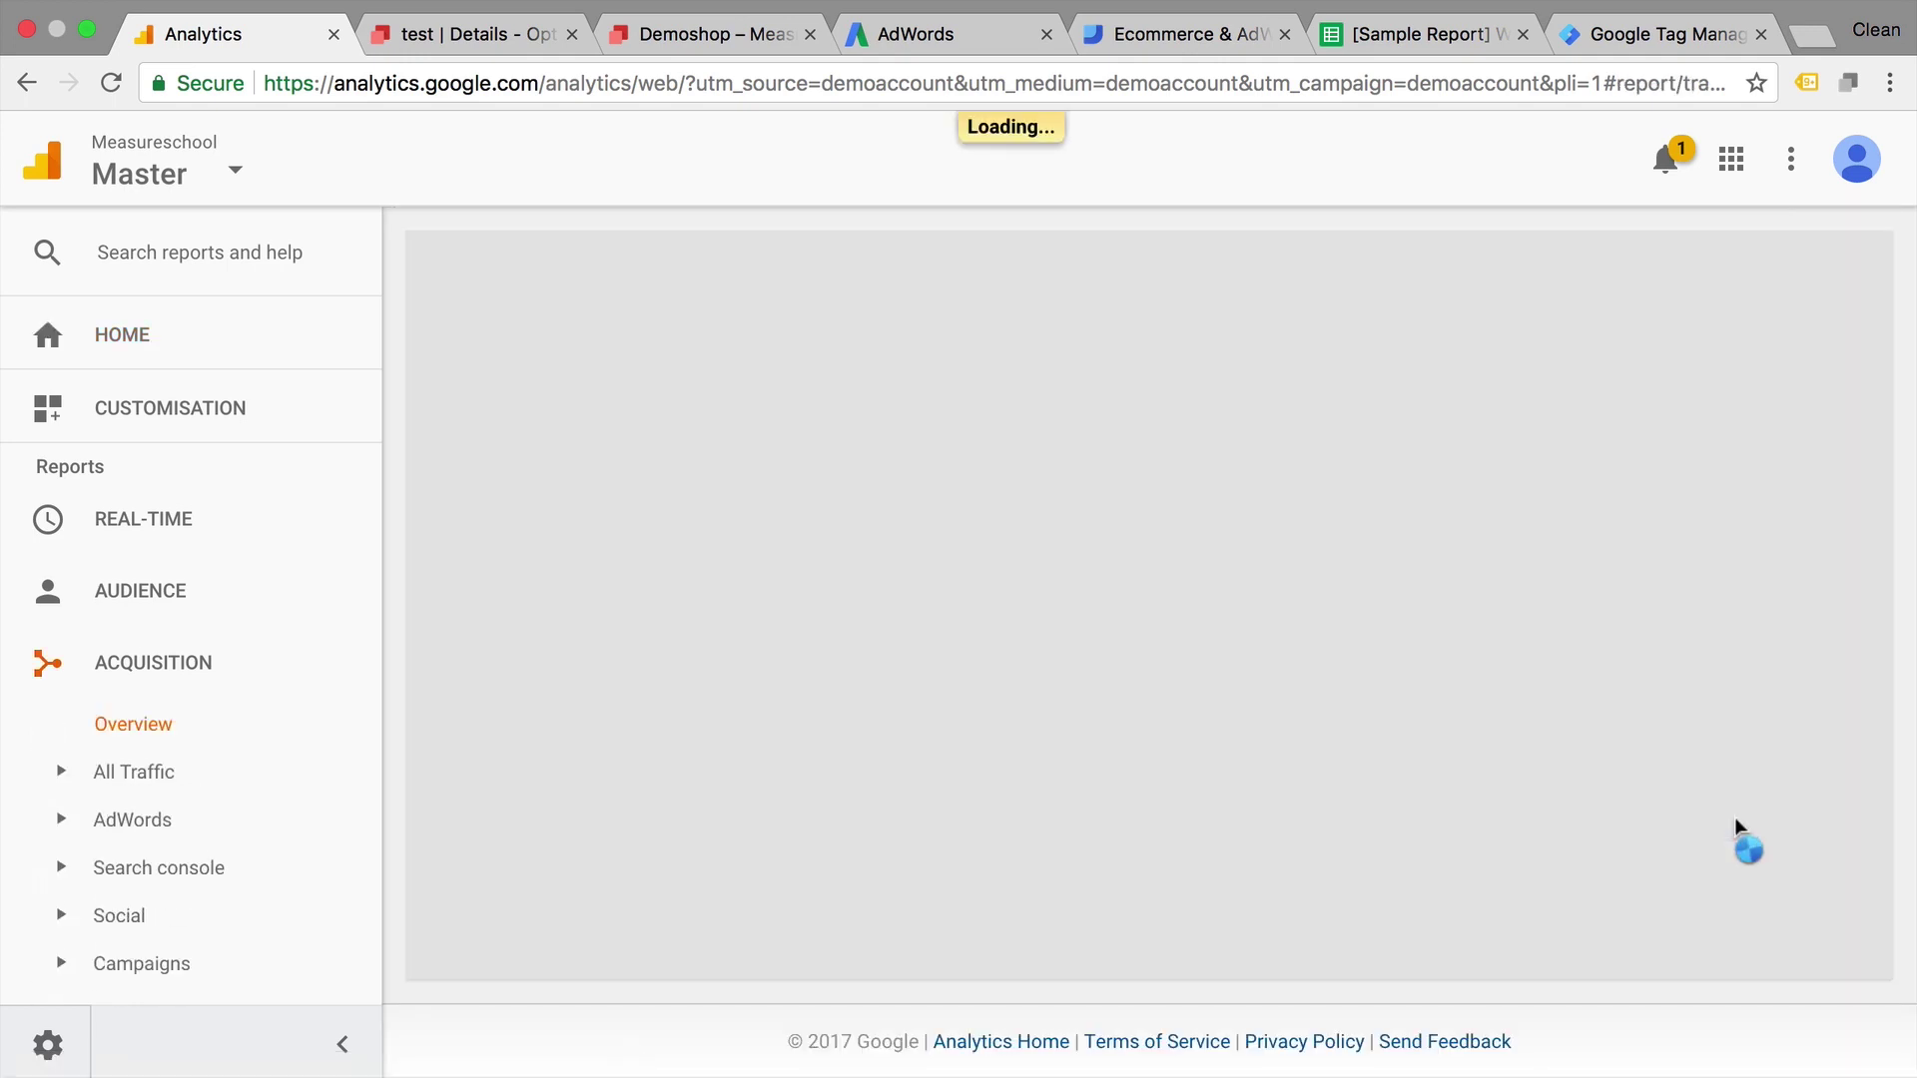
scroll(1734, 826, down, 3)
scroll(1734, 827, down, 5)
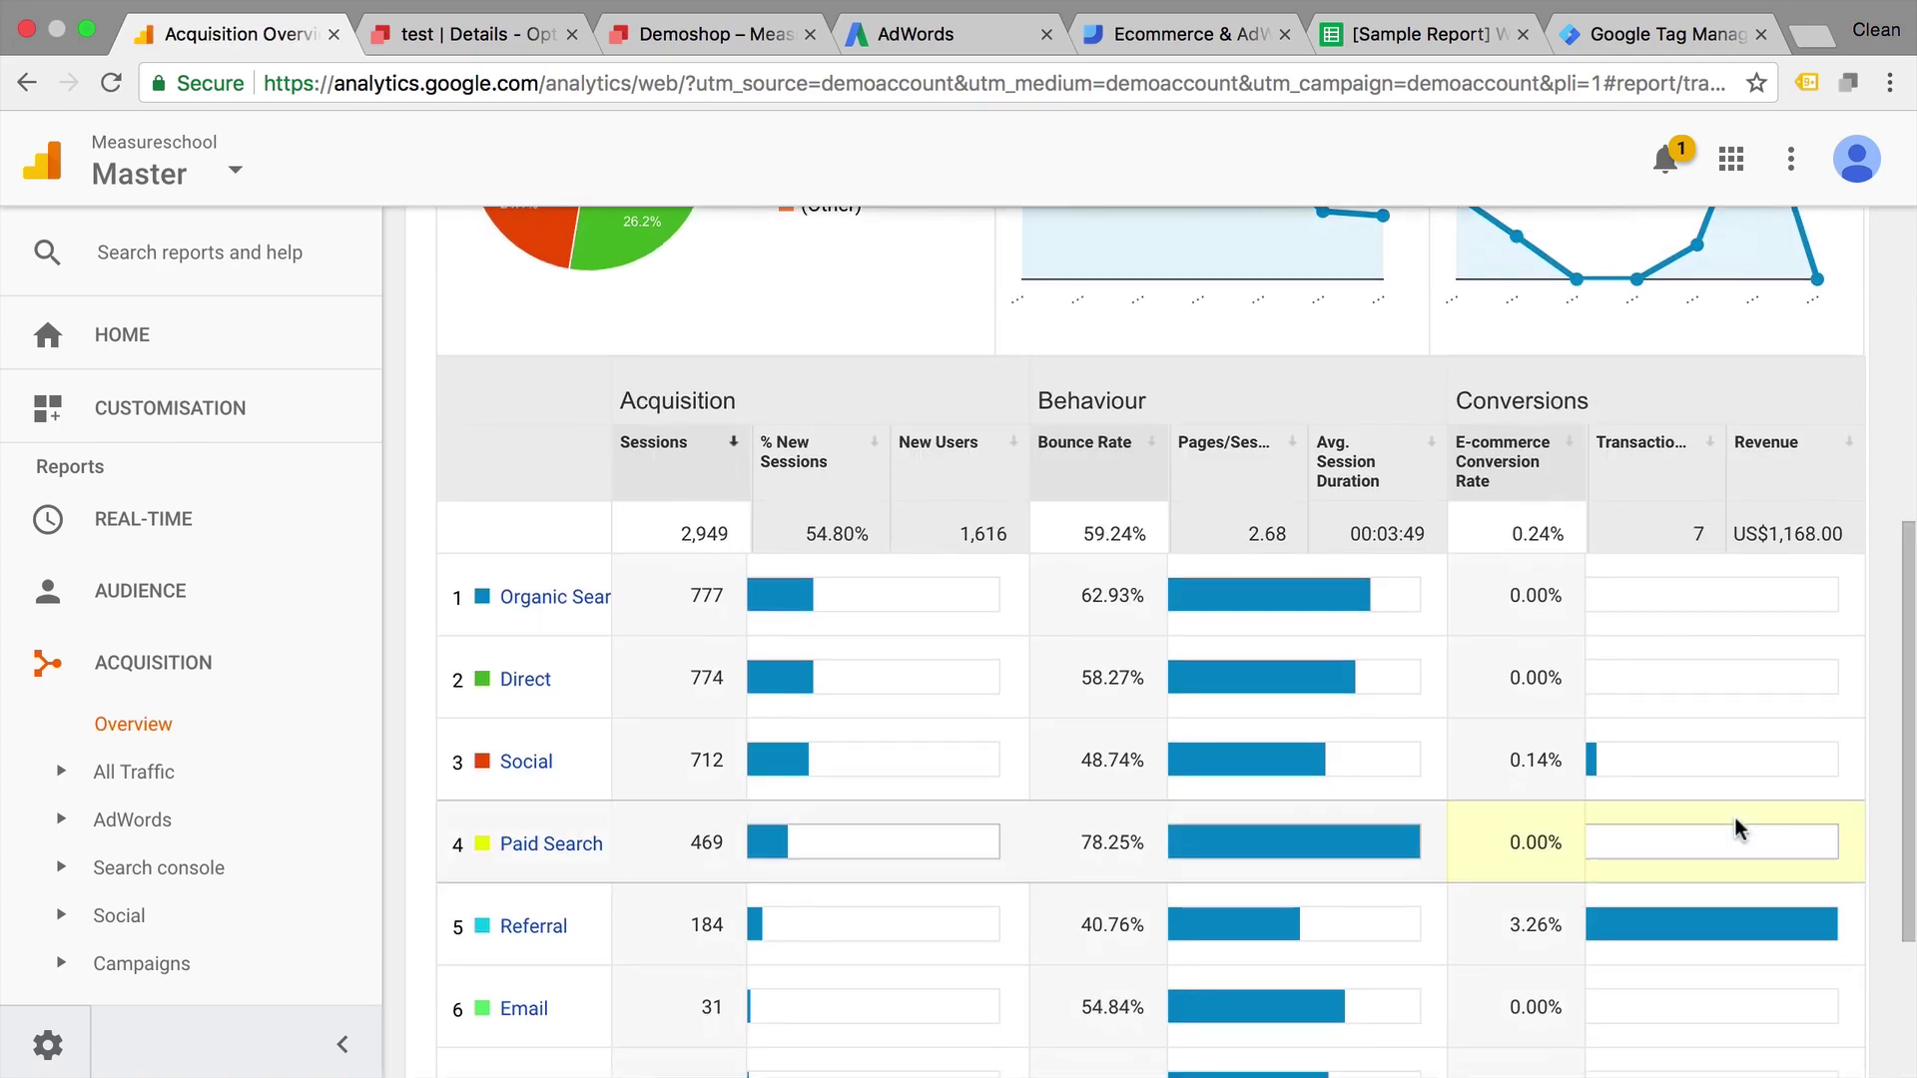
scroll(1738, 830, down, 2)
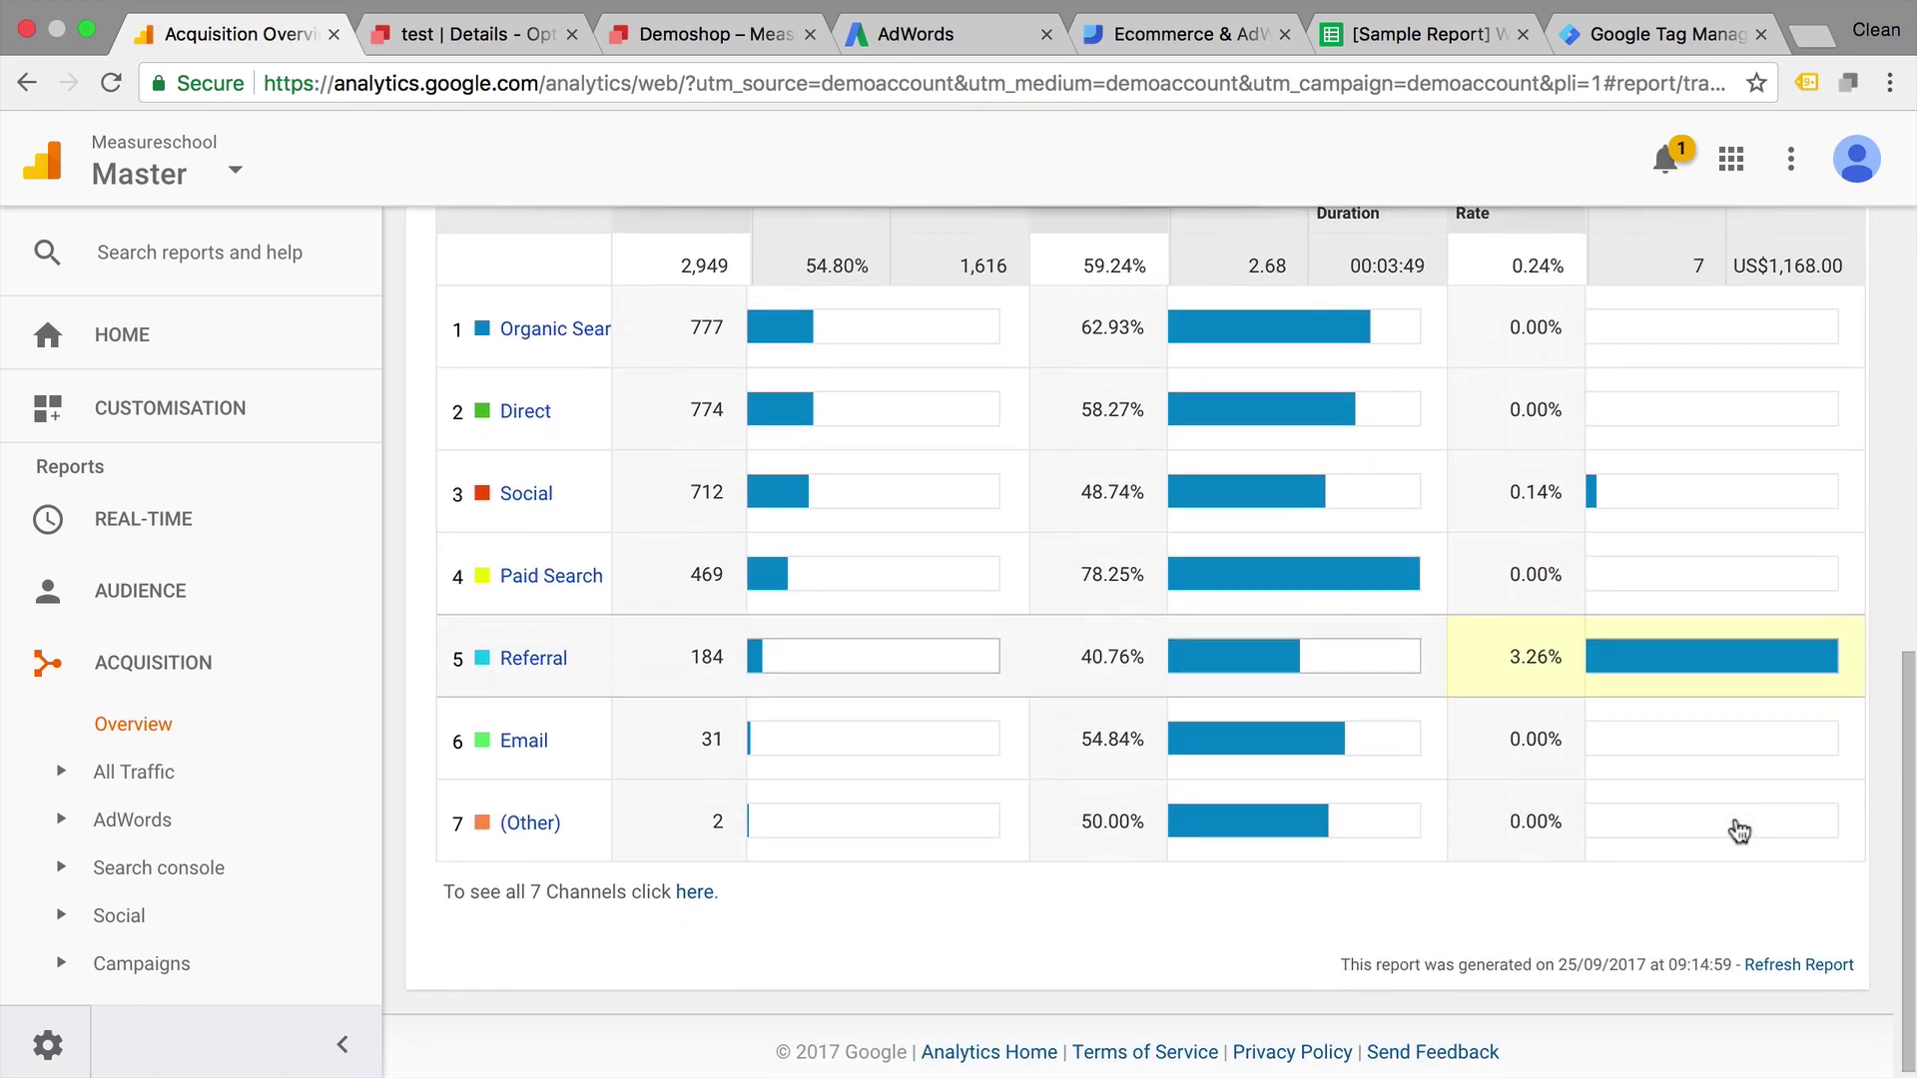
Drill into the Organic Search channel and export its keyword report to Google Sheets, importing the data.
click(593, 334)
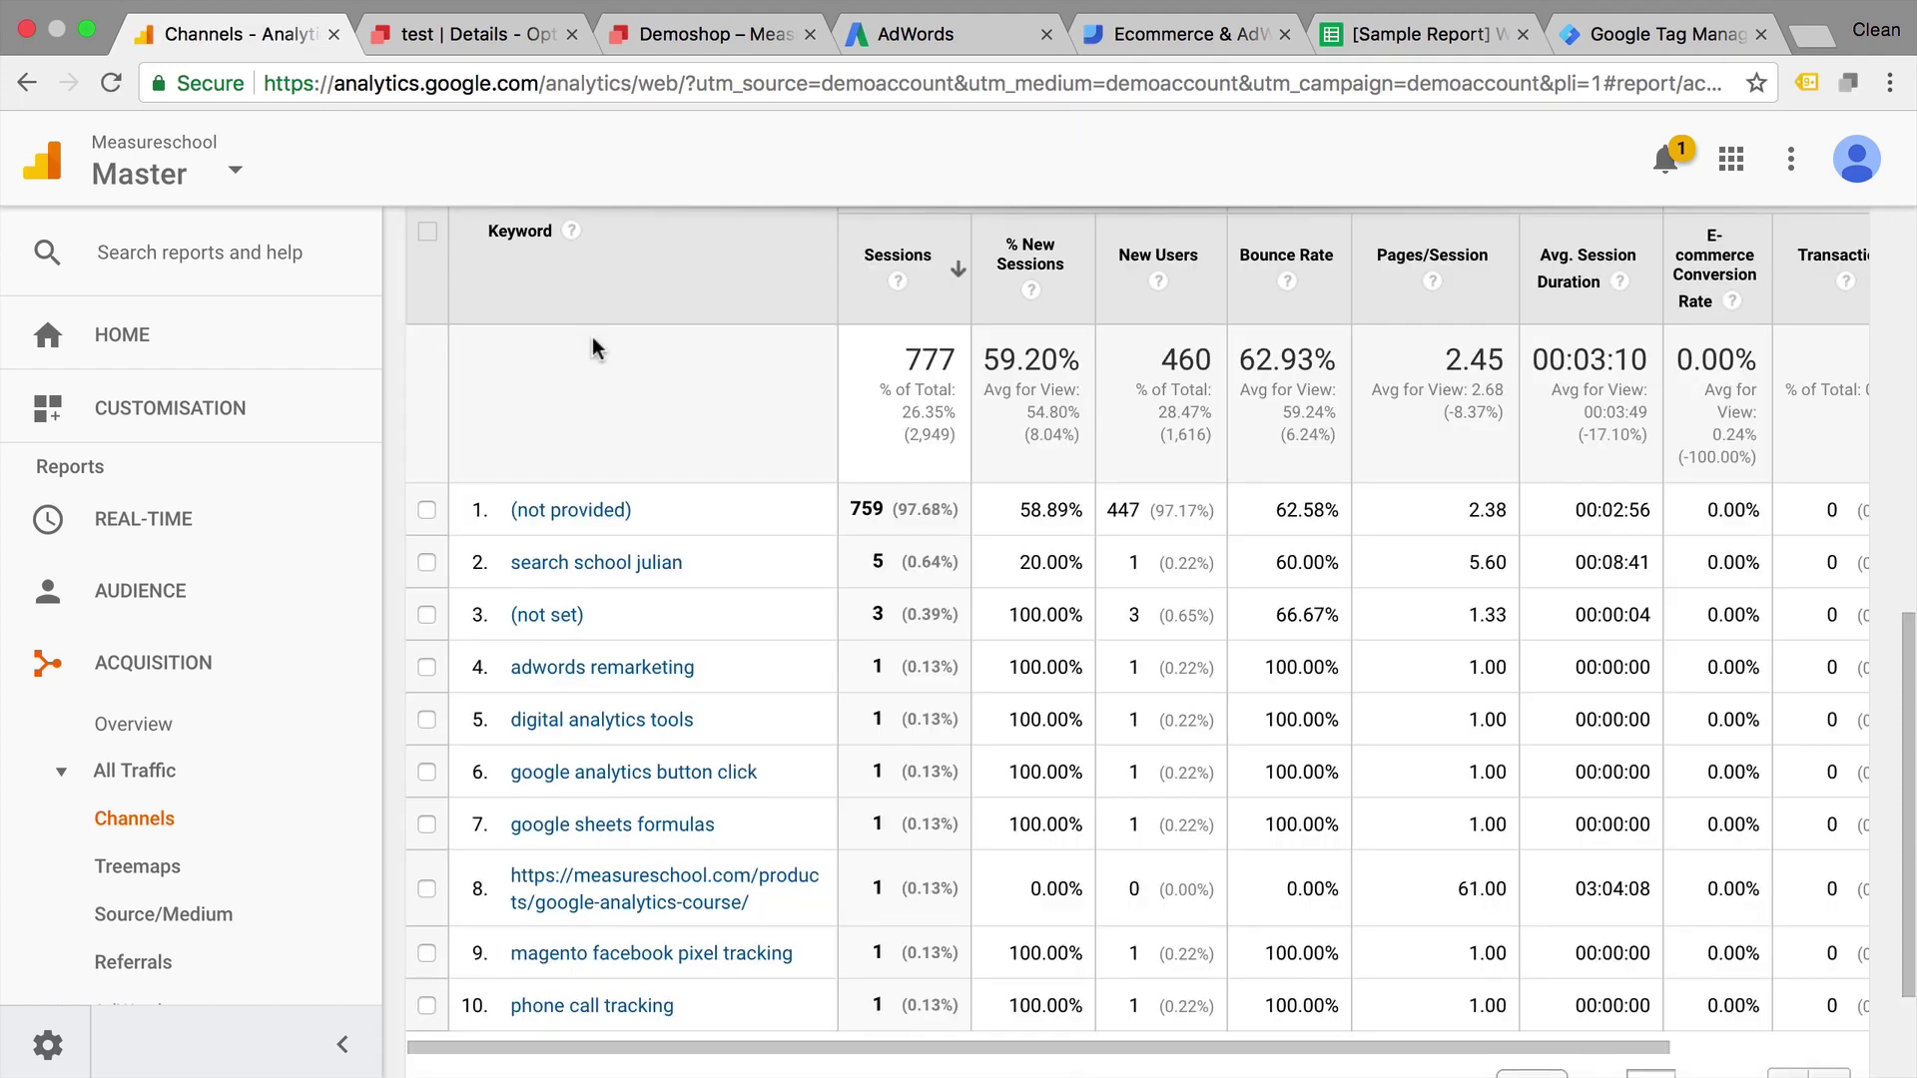
scroll(591, 337, up, 10)
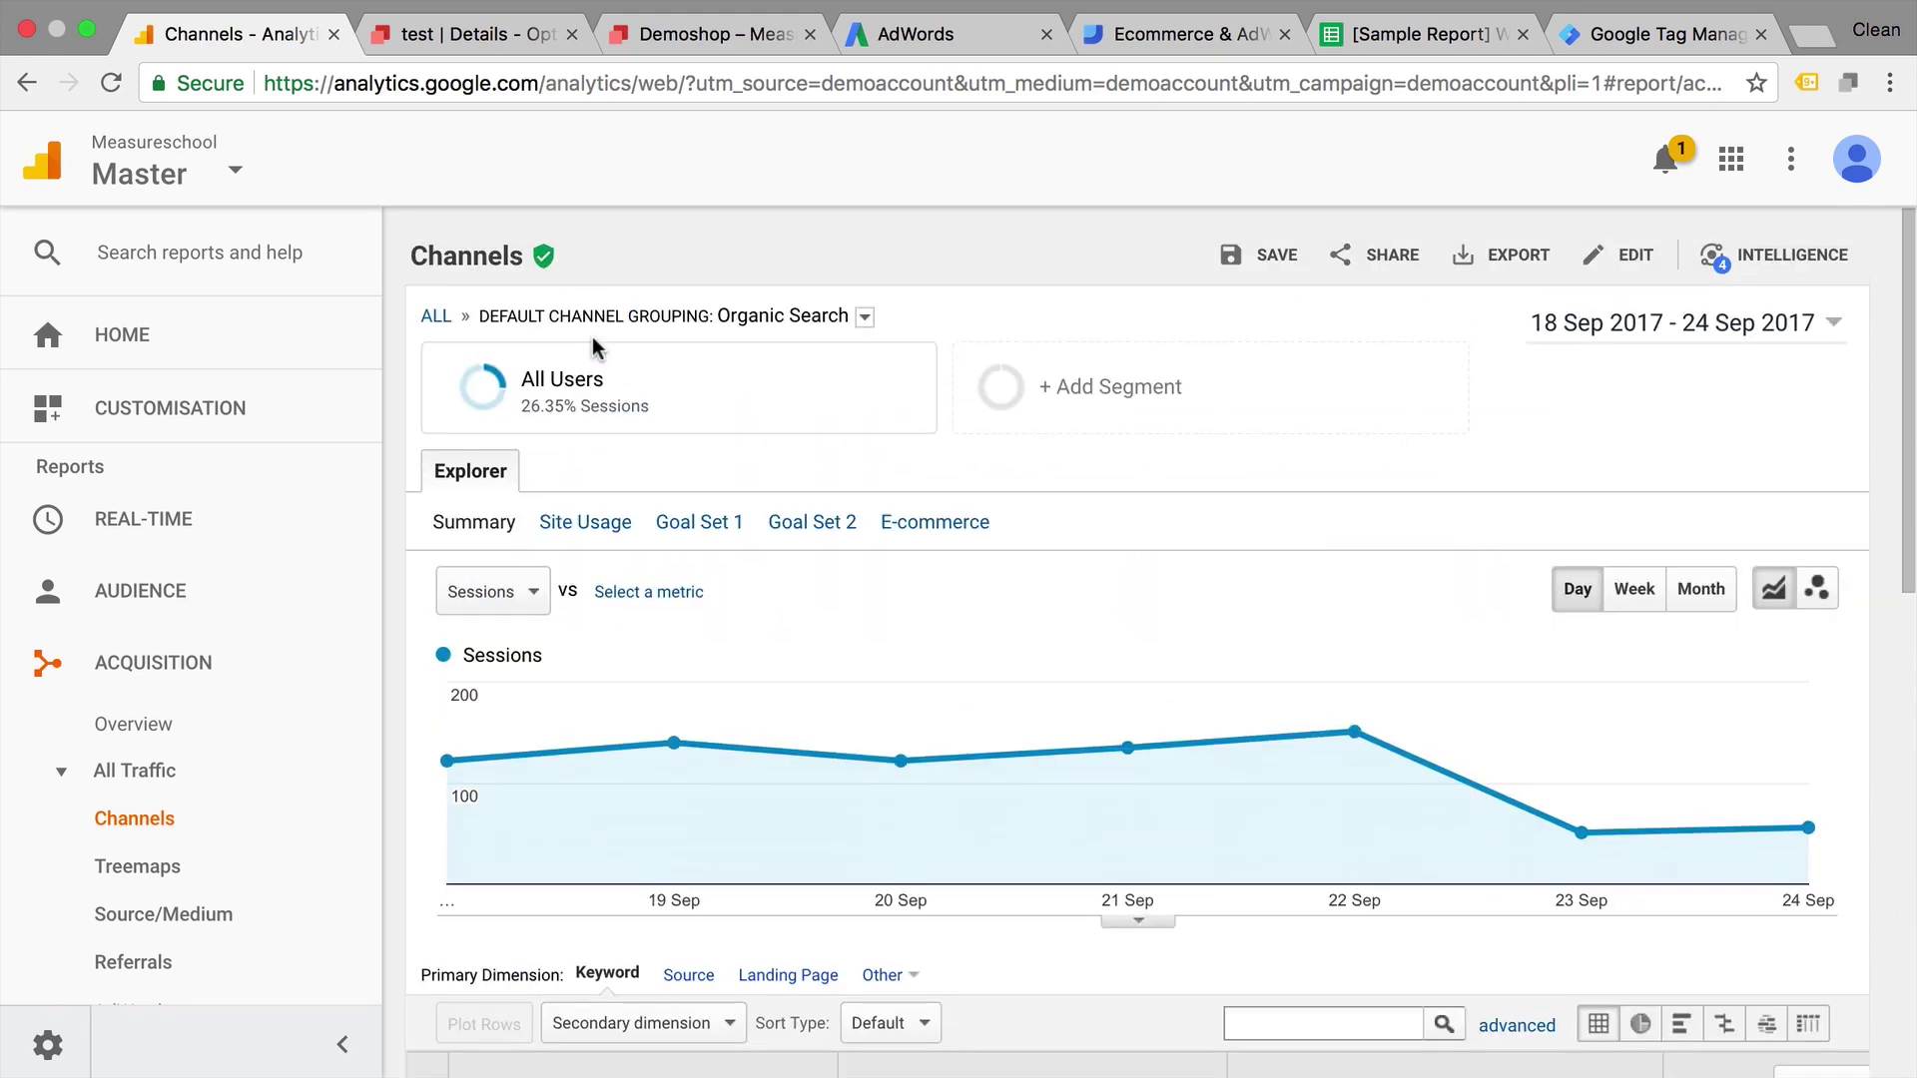
click(1498, 262)
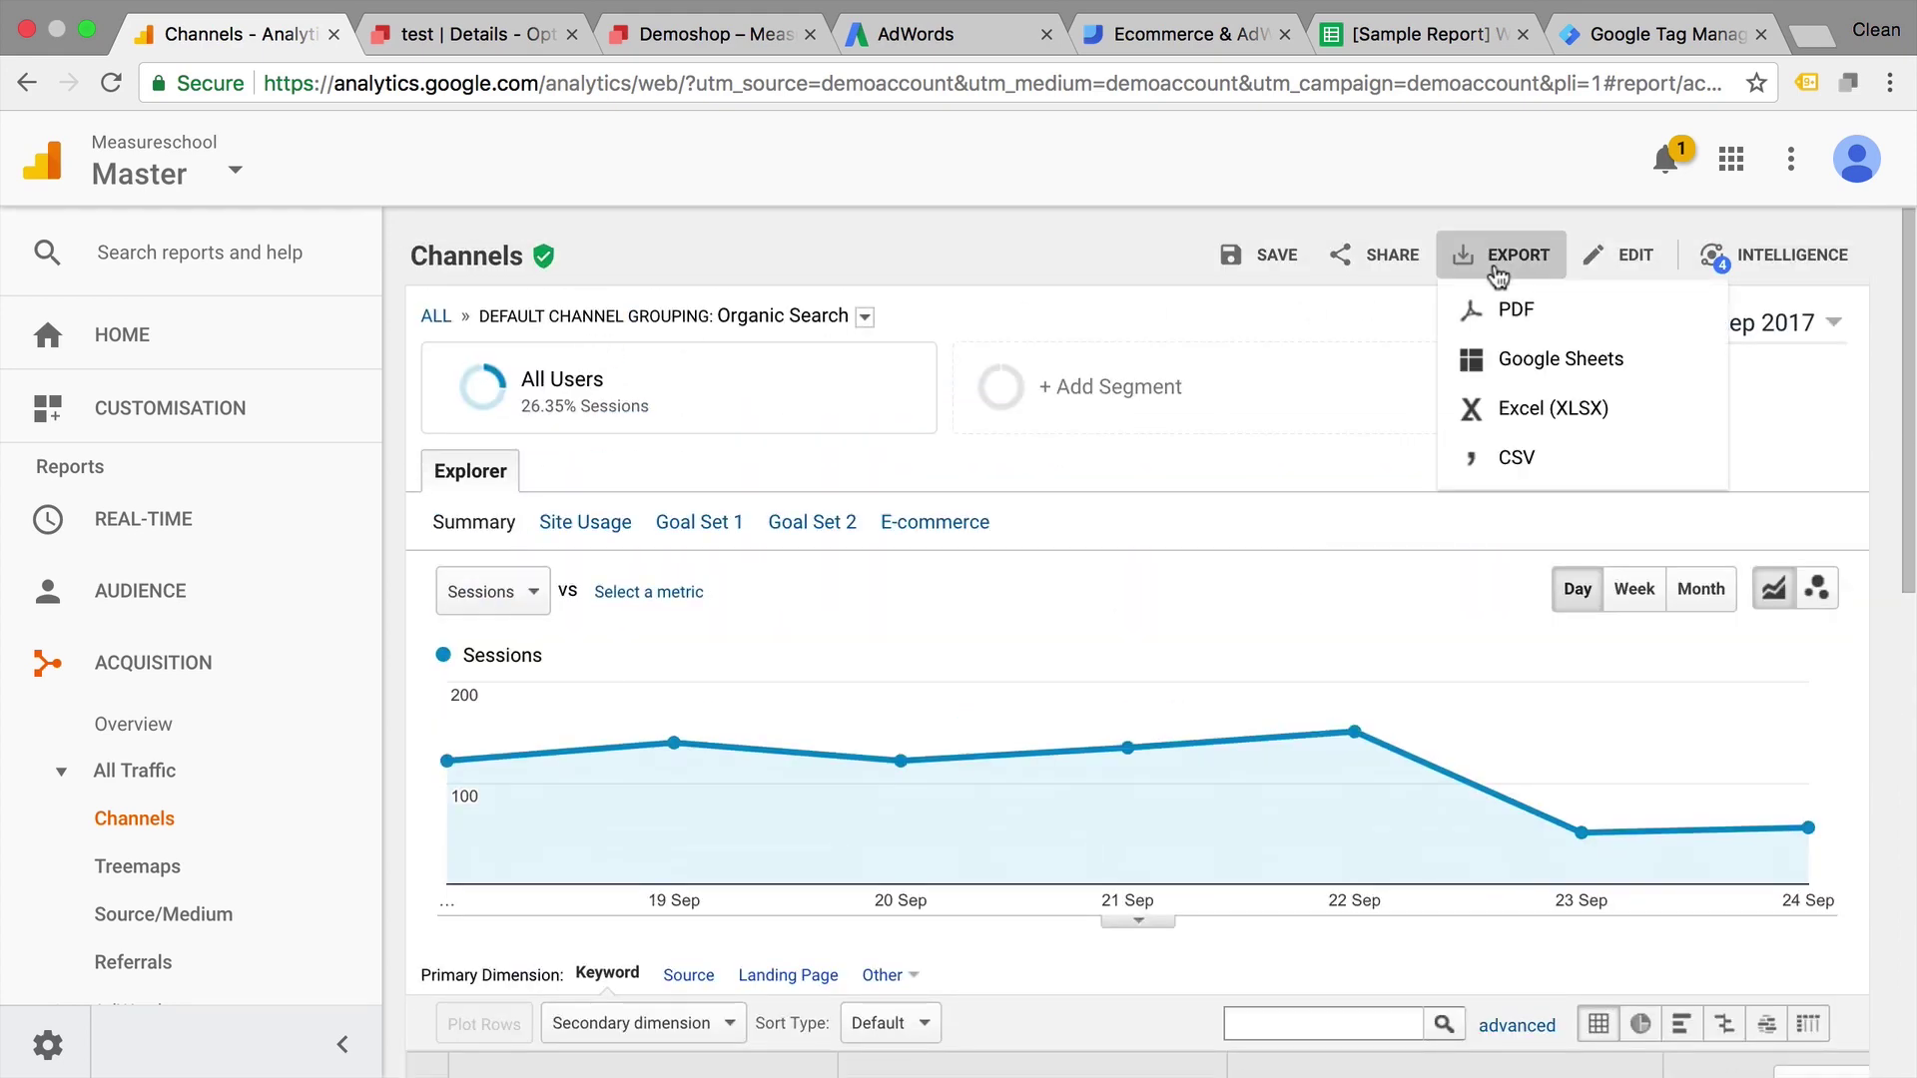
click(1517, 360)
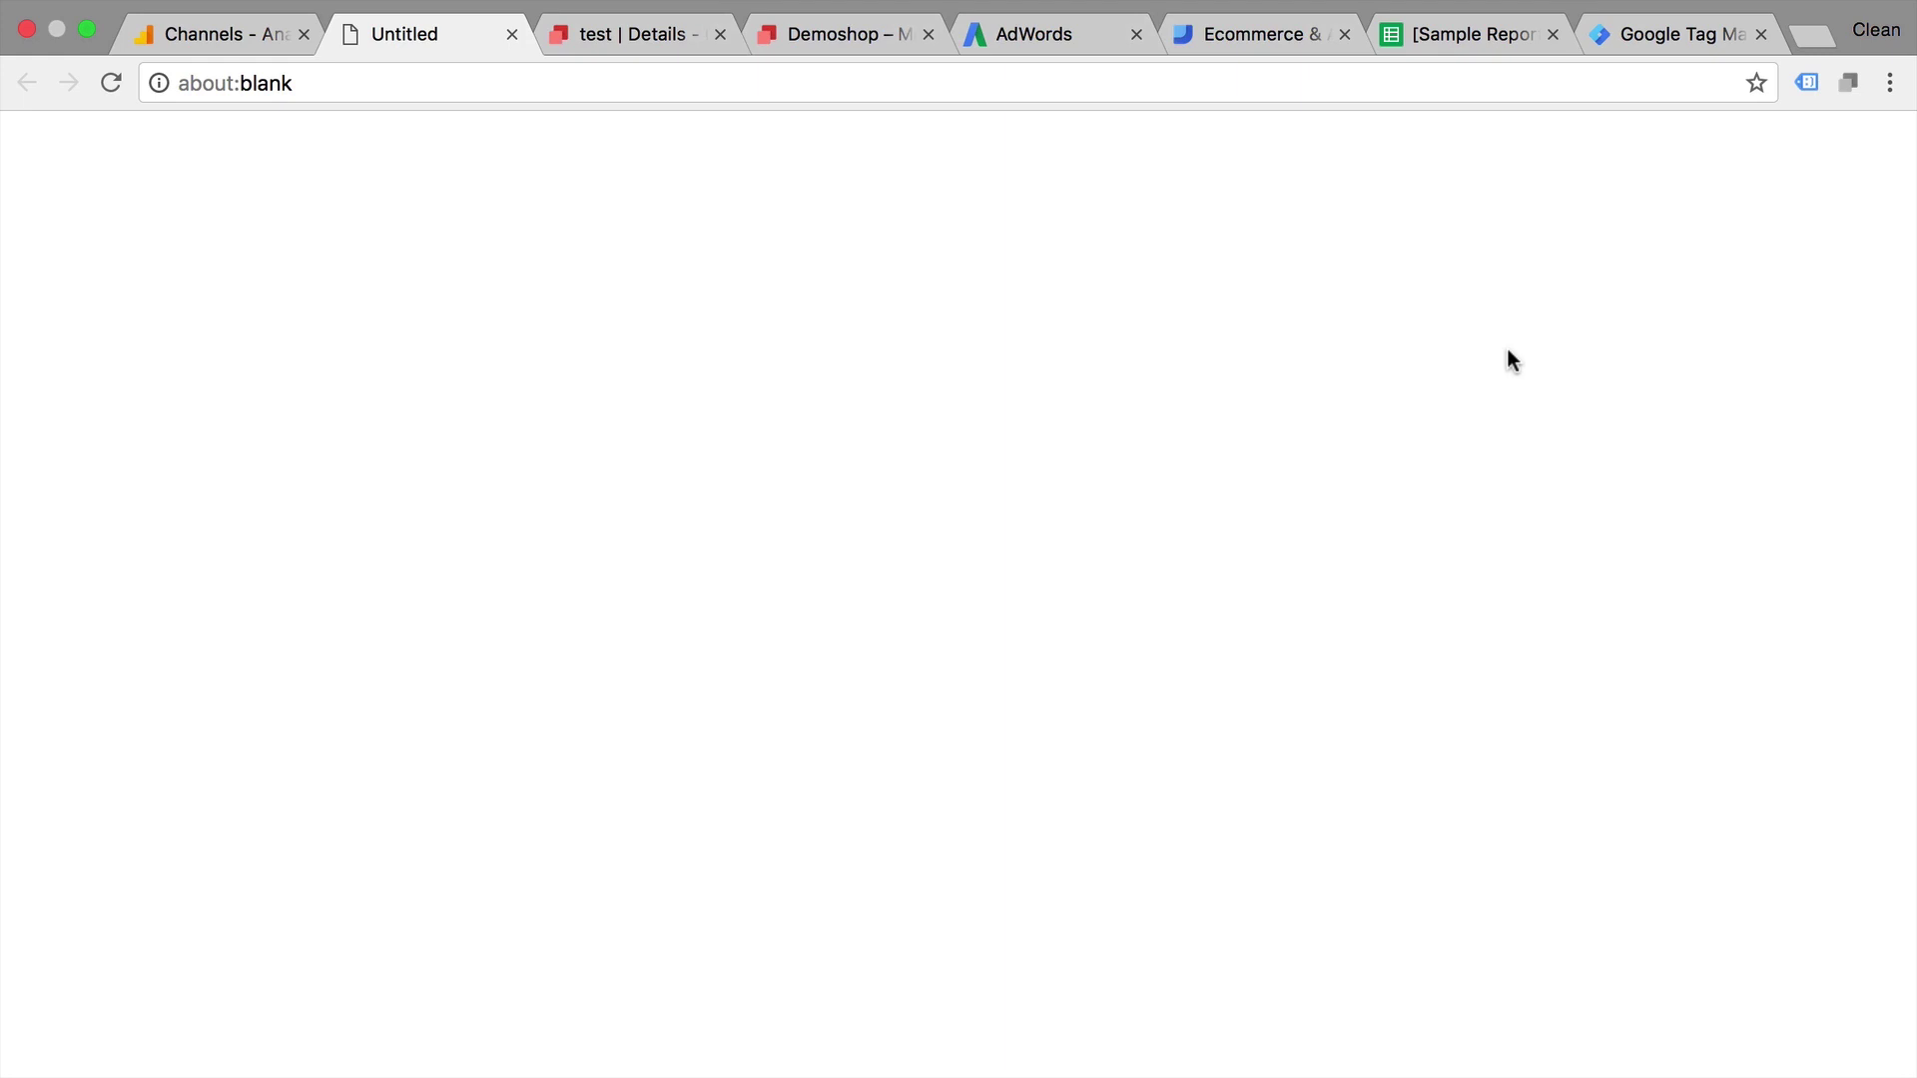
click(549, 621)
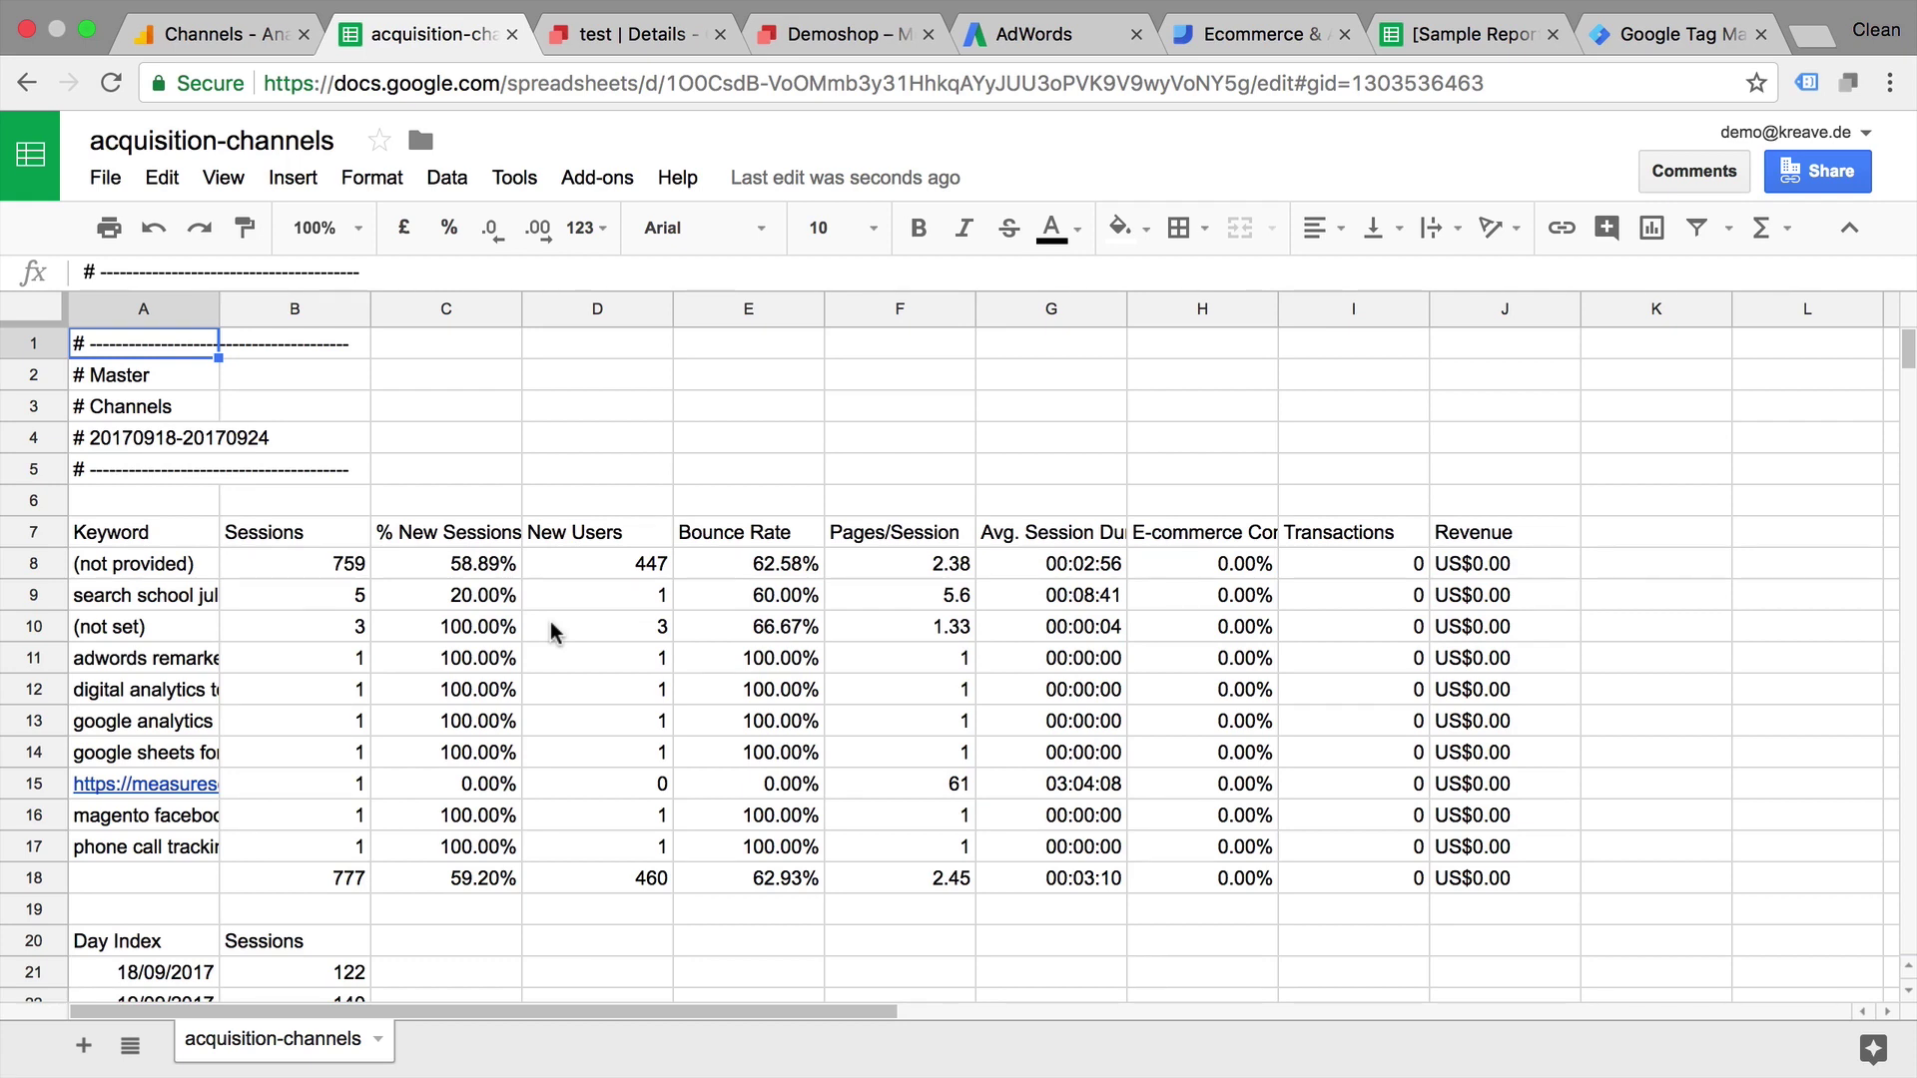
Switch to the sample Web Analytics Report spreadsheet and review its Channels, Funnels, Overview, email and Dashboard sheets.
click(1450, 38)
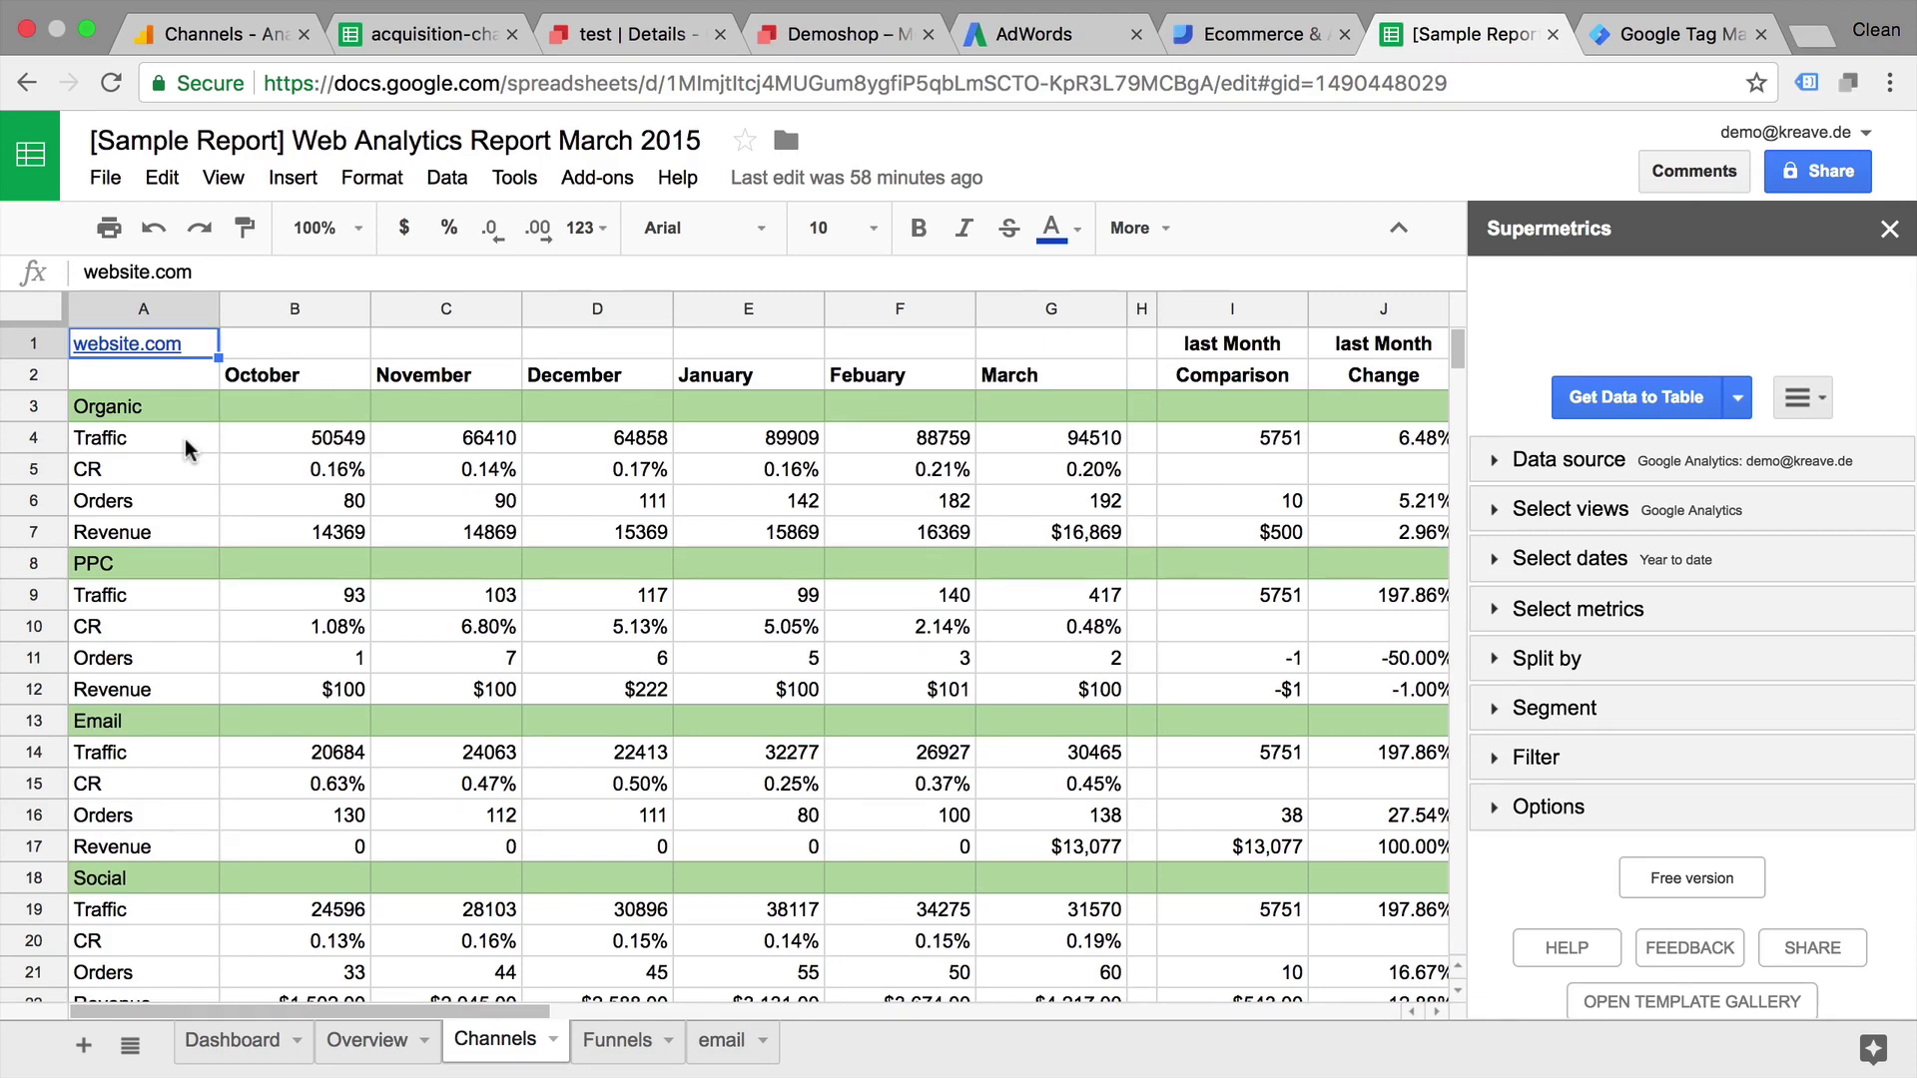
click(619, 1041)
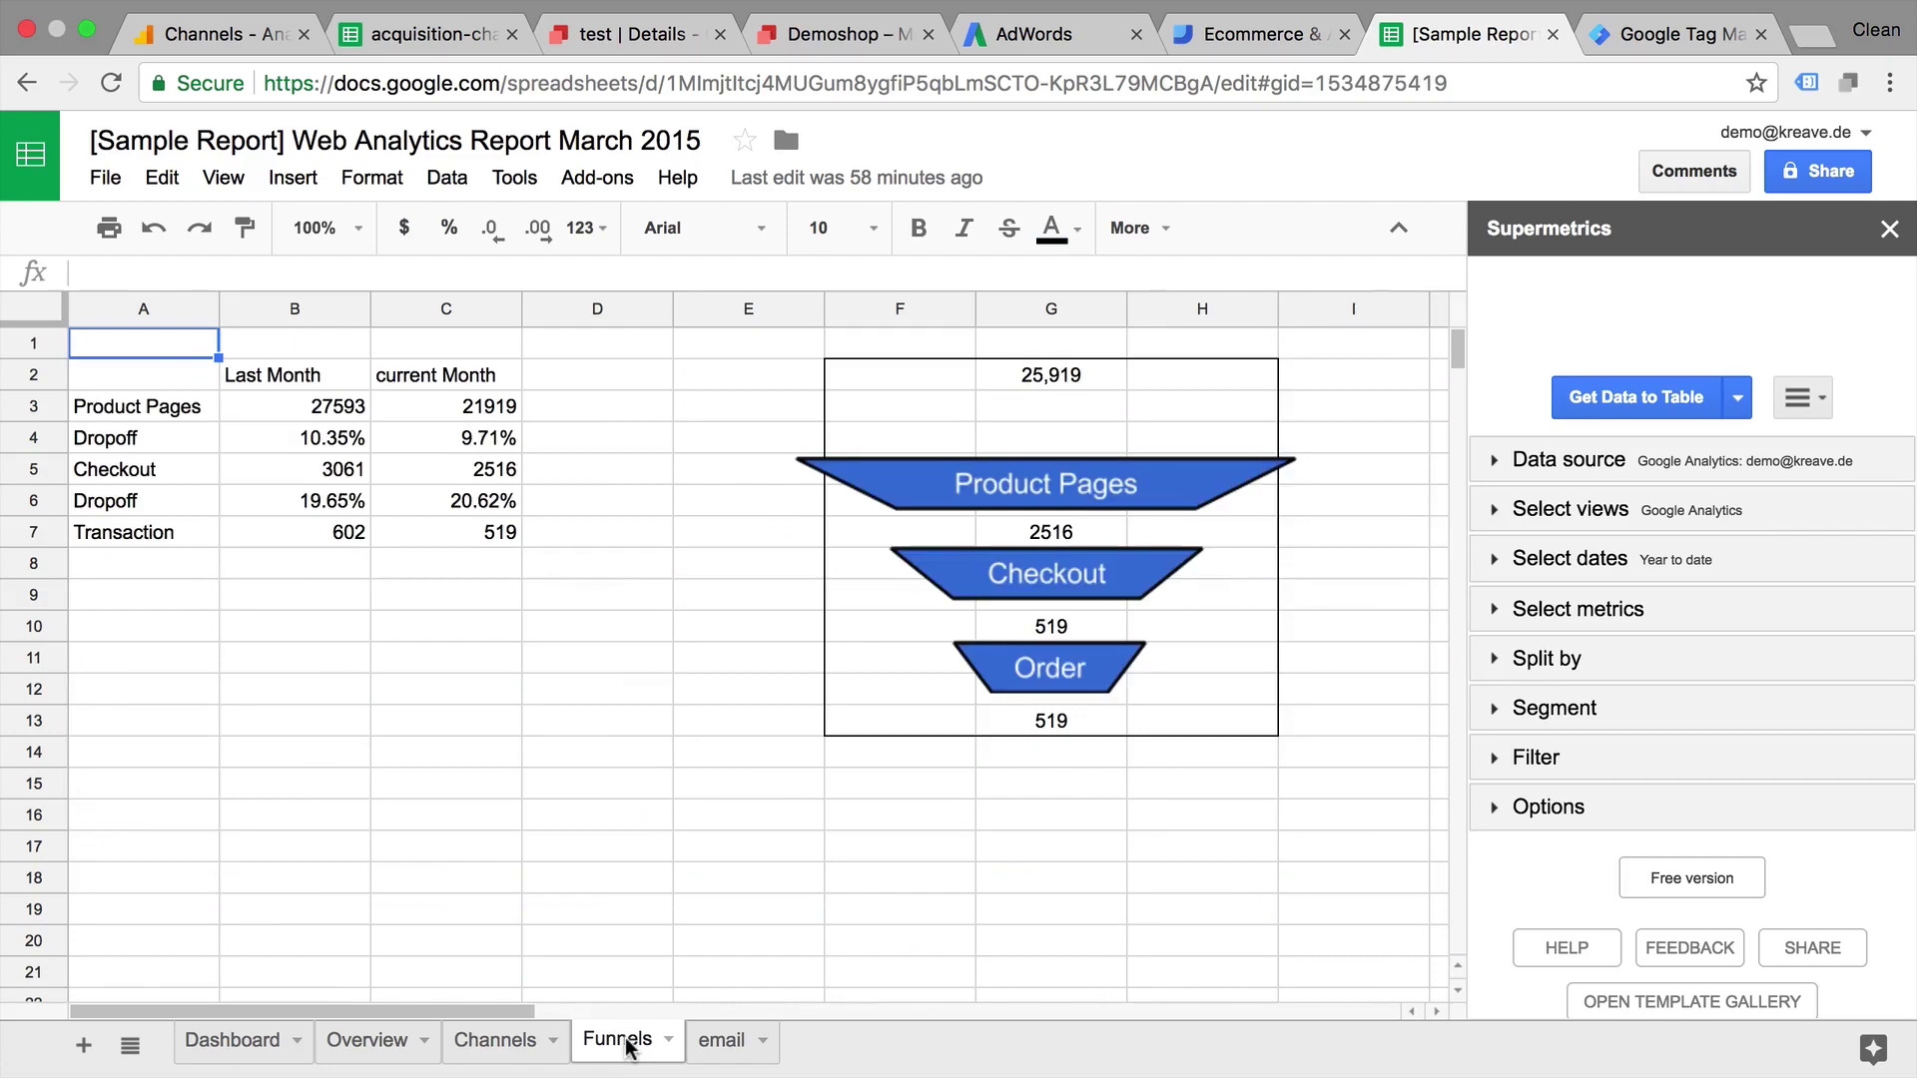
click(396, 1054)
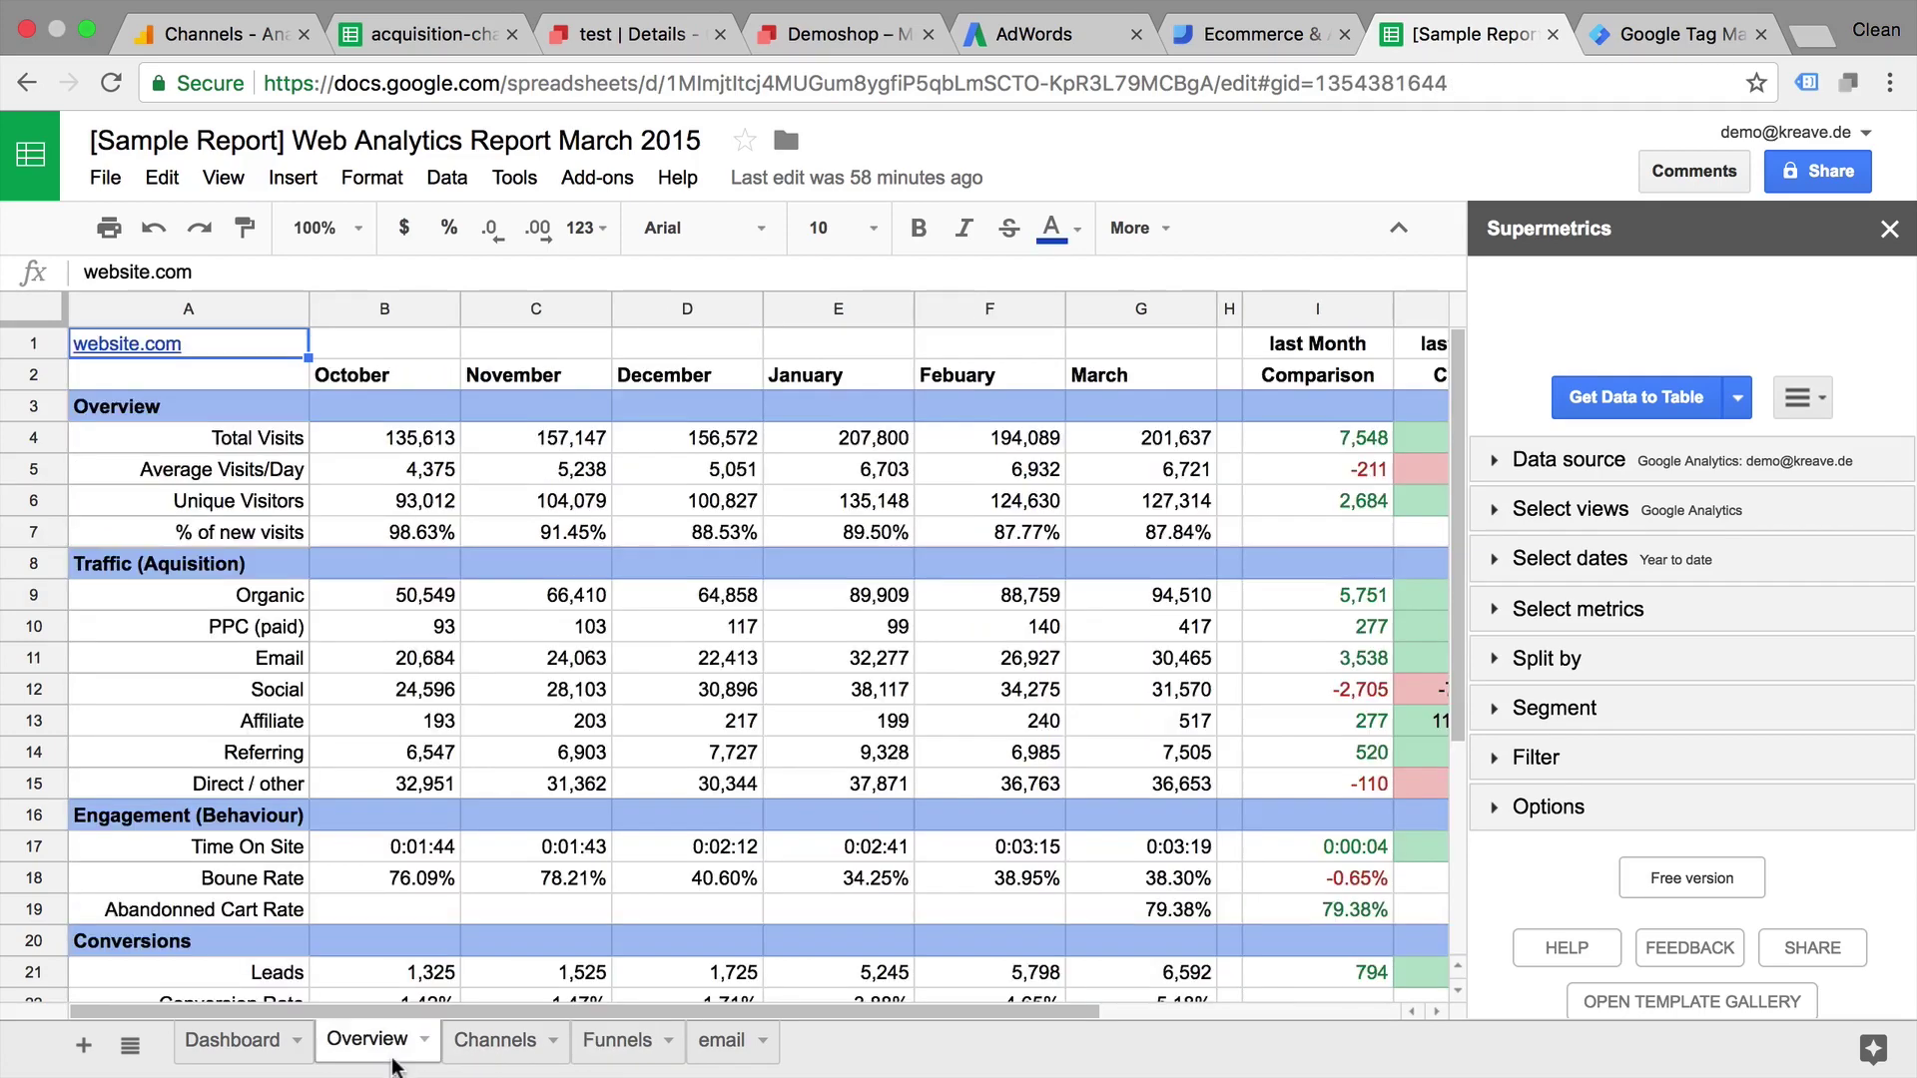
click(720, 1048)
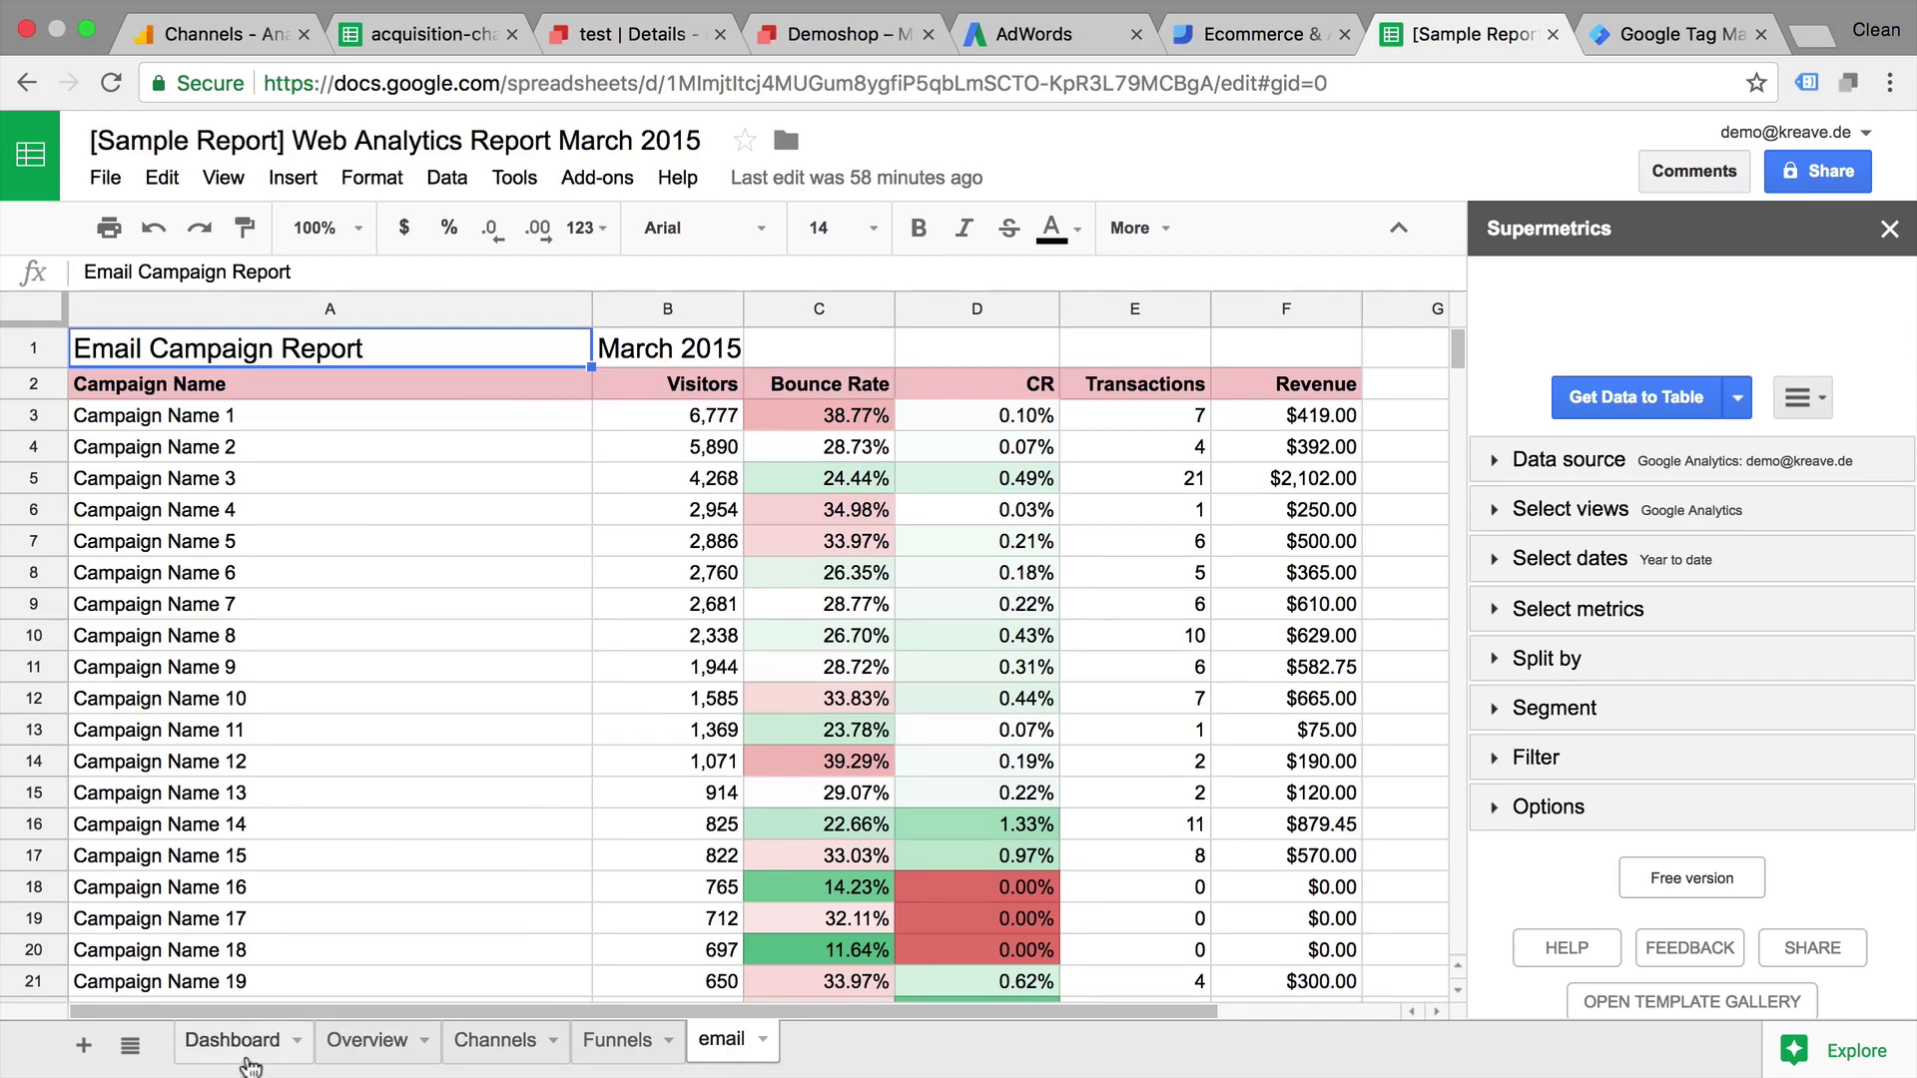
click(248, 1055)
scroll(489, 795, right, 3)
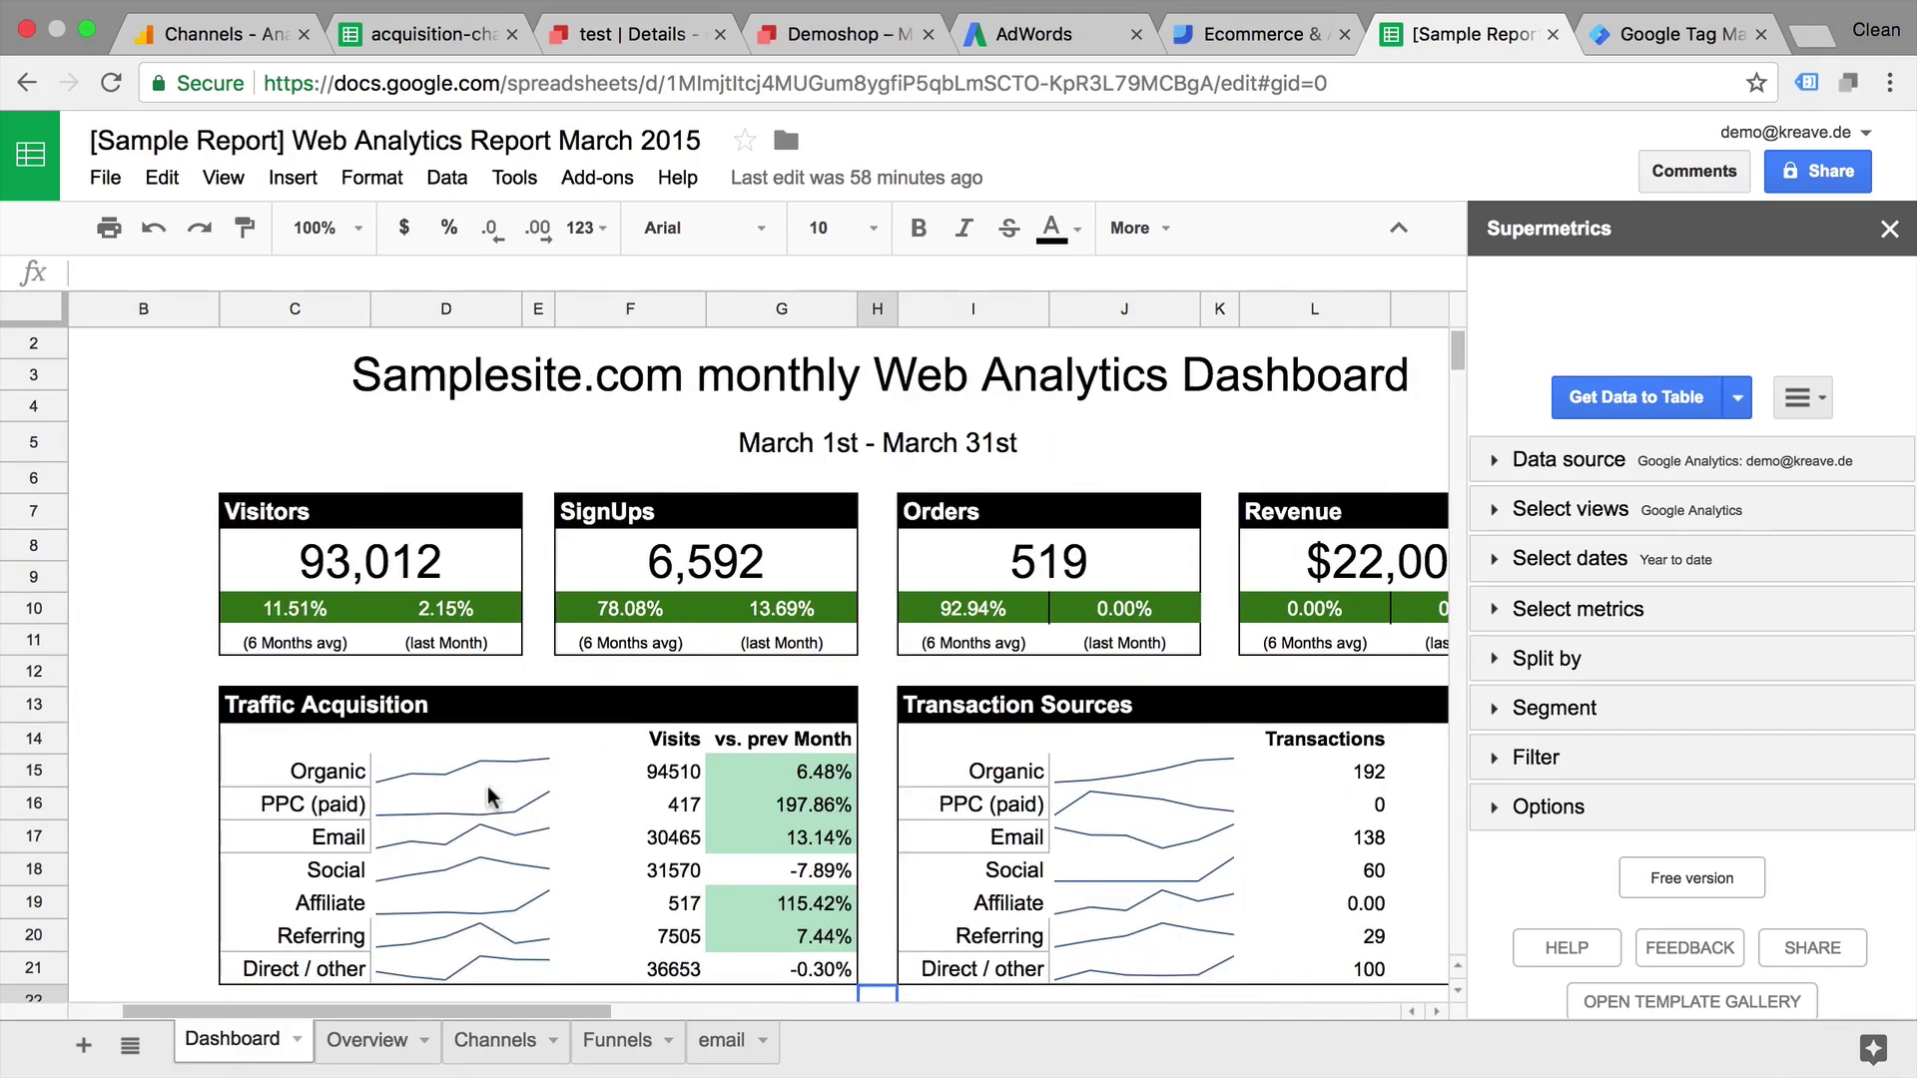
scroll(489, 795, right, 3)
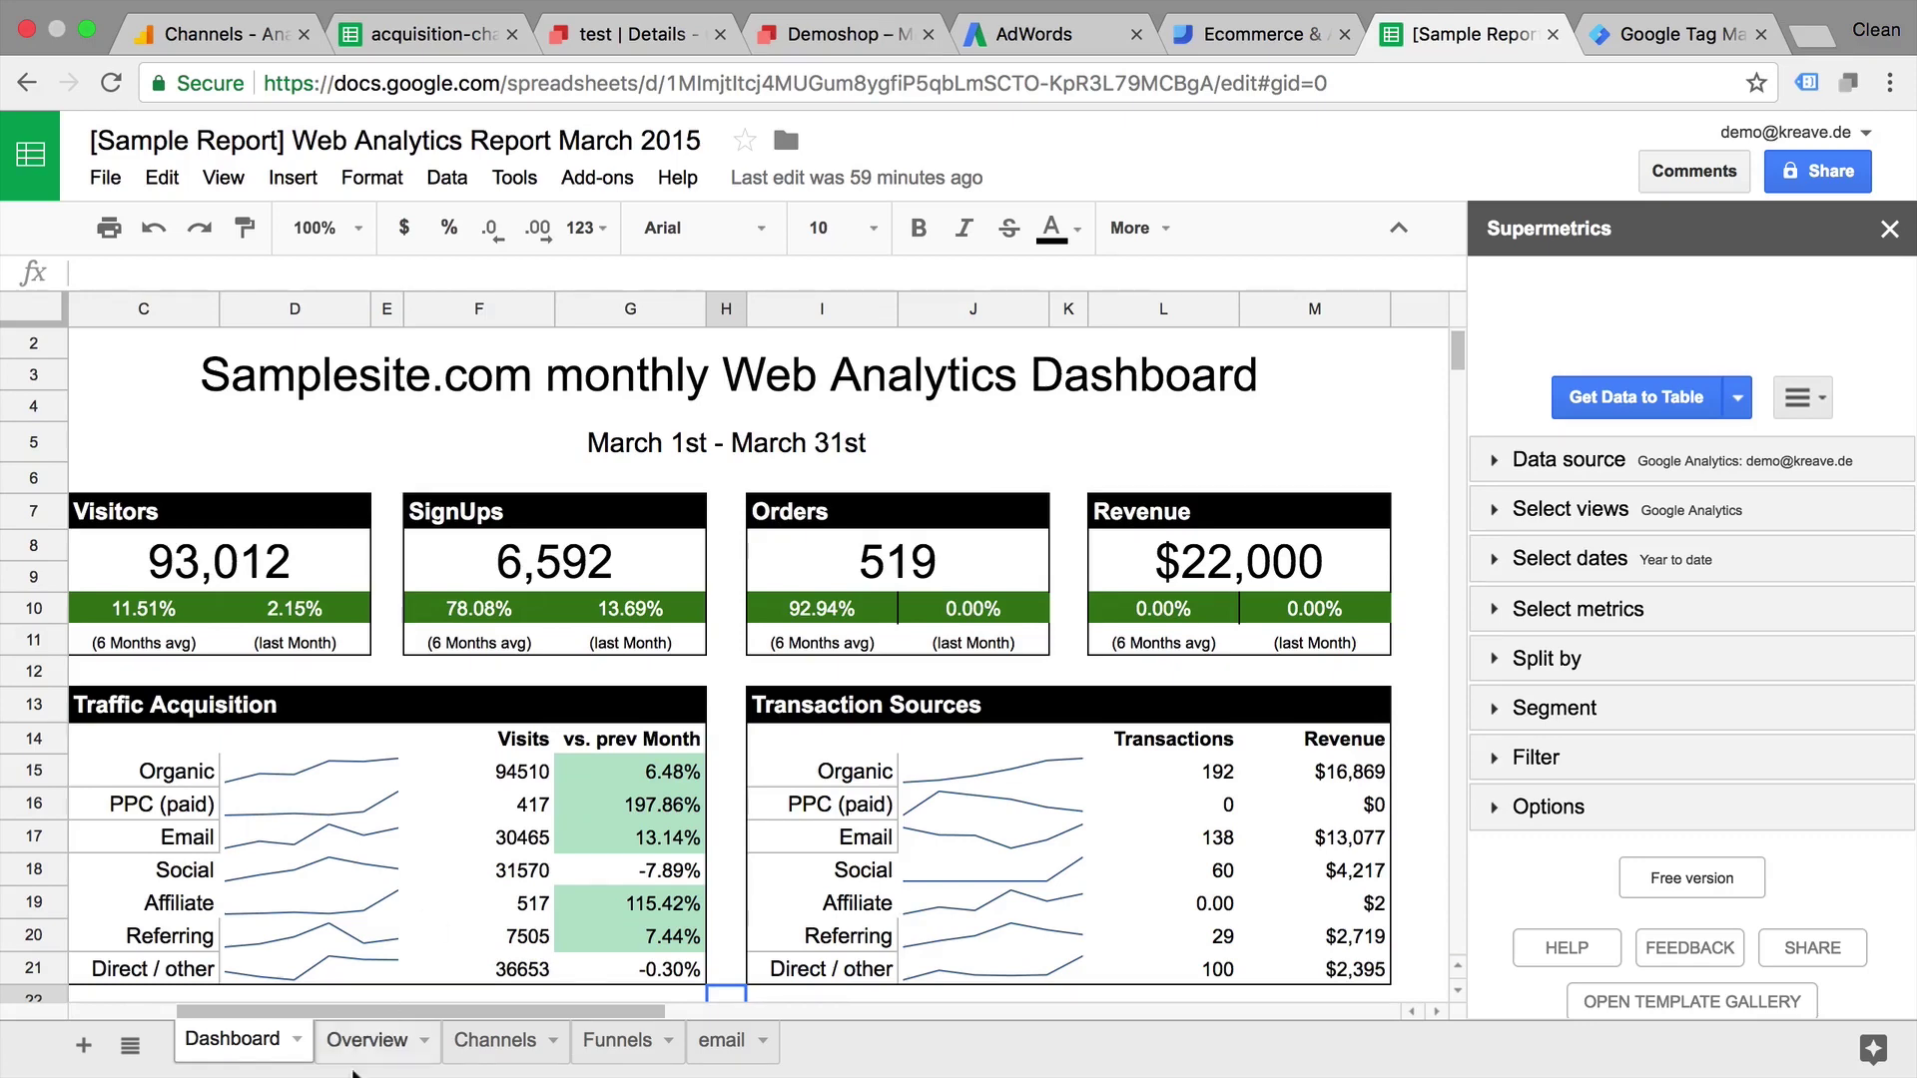
Go to the report's Overview sheet and examine the data sources offered by the Supermetrics add-on.
click(365, 1046)
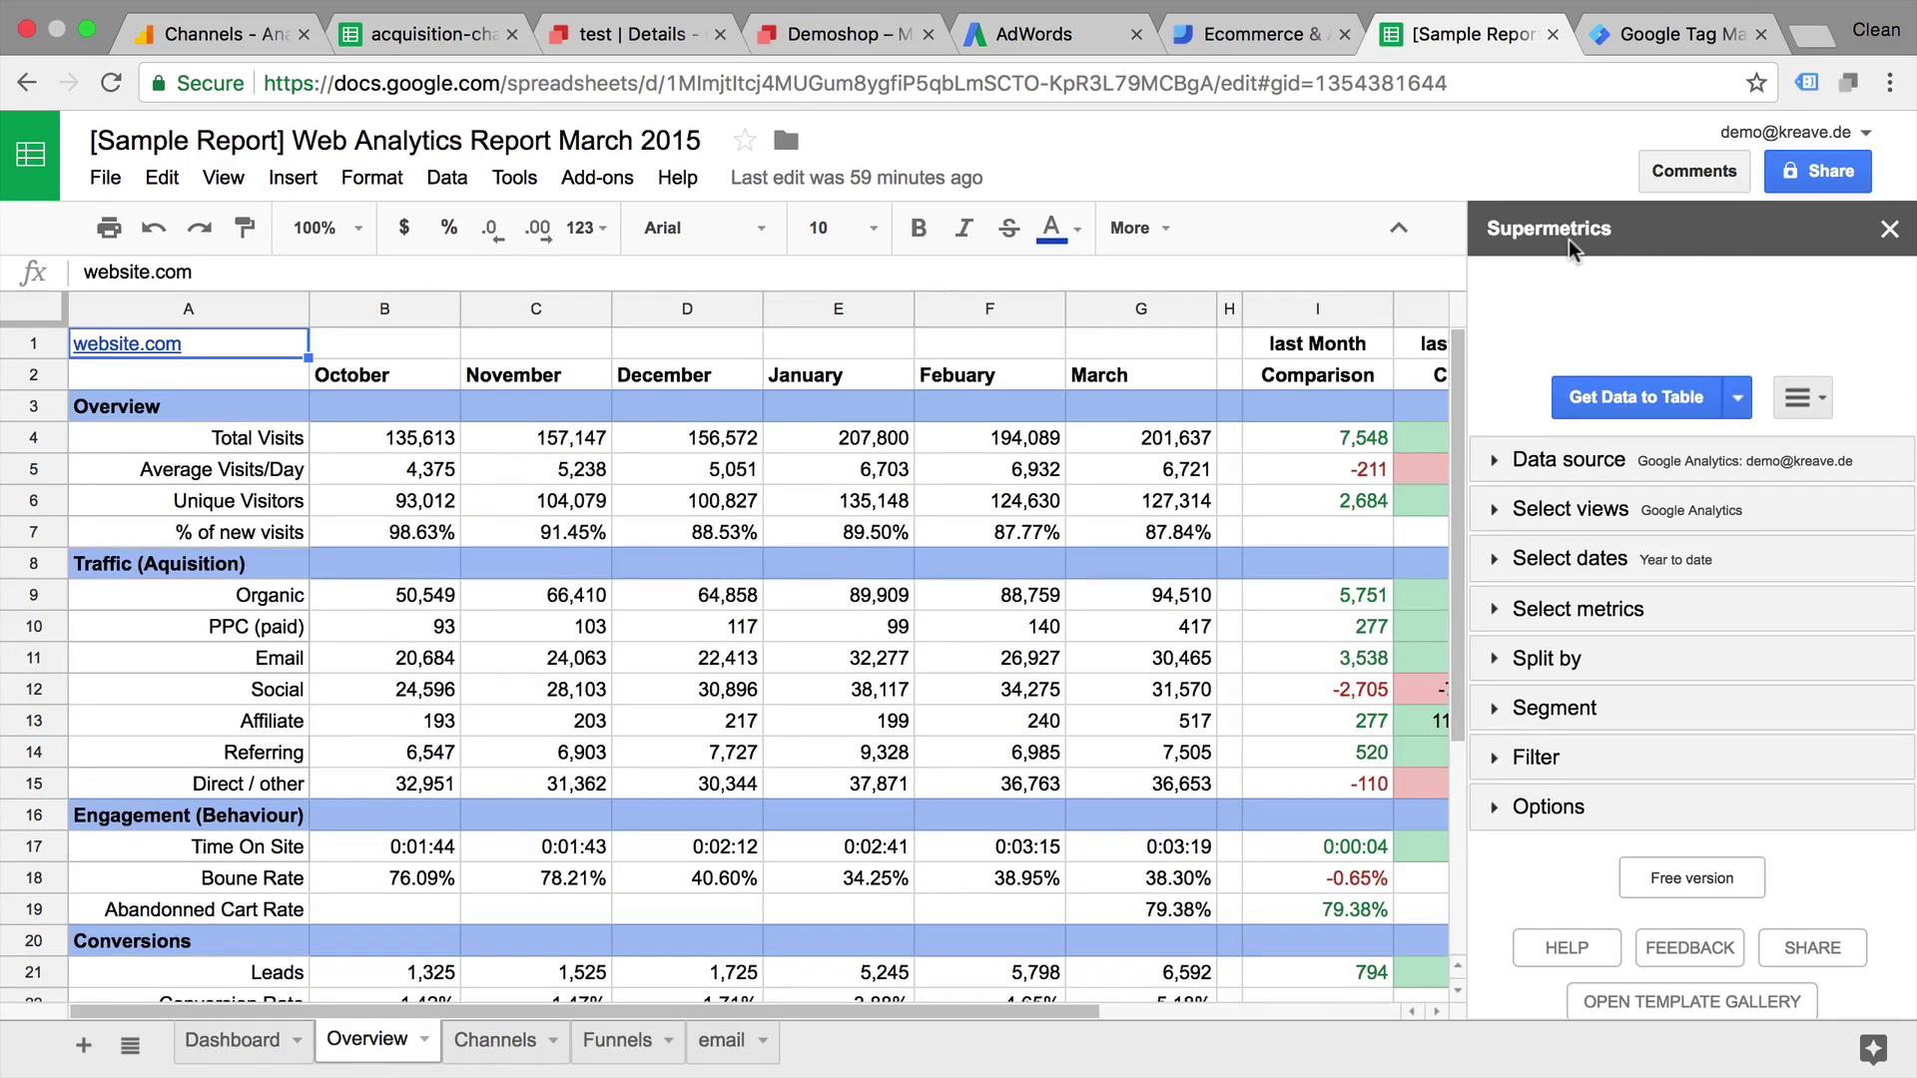
click(1498, 463)
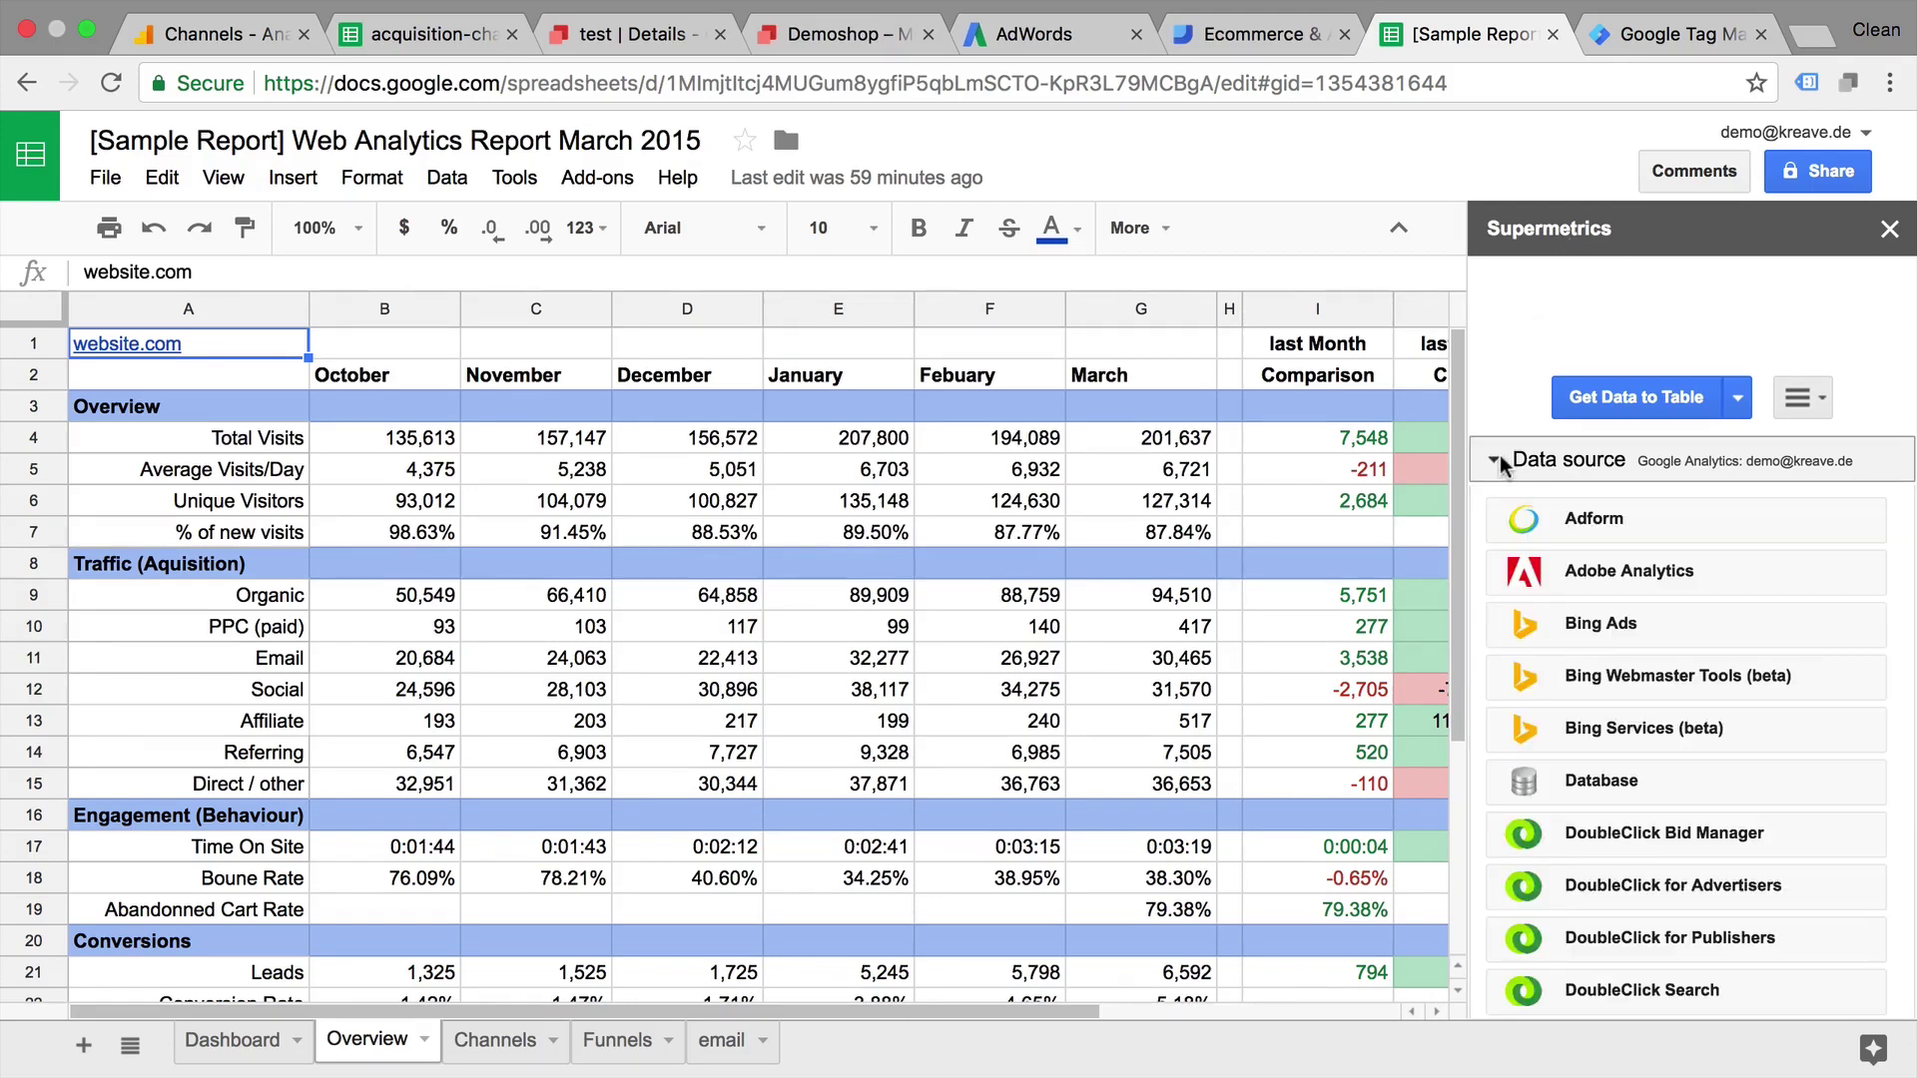
scroll(1507, 479, down, 6)
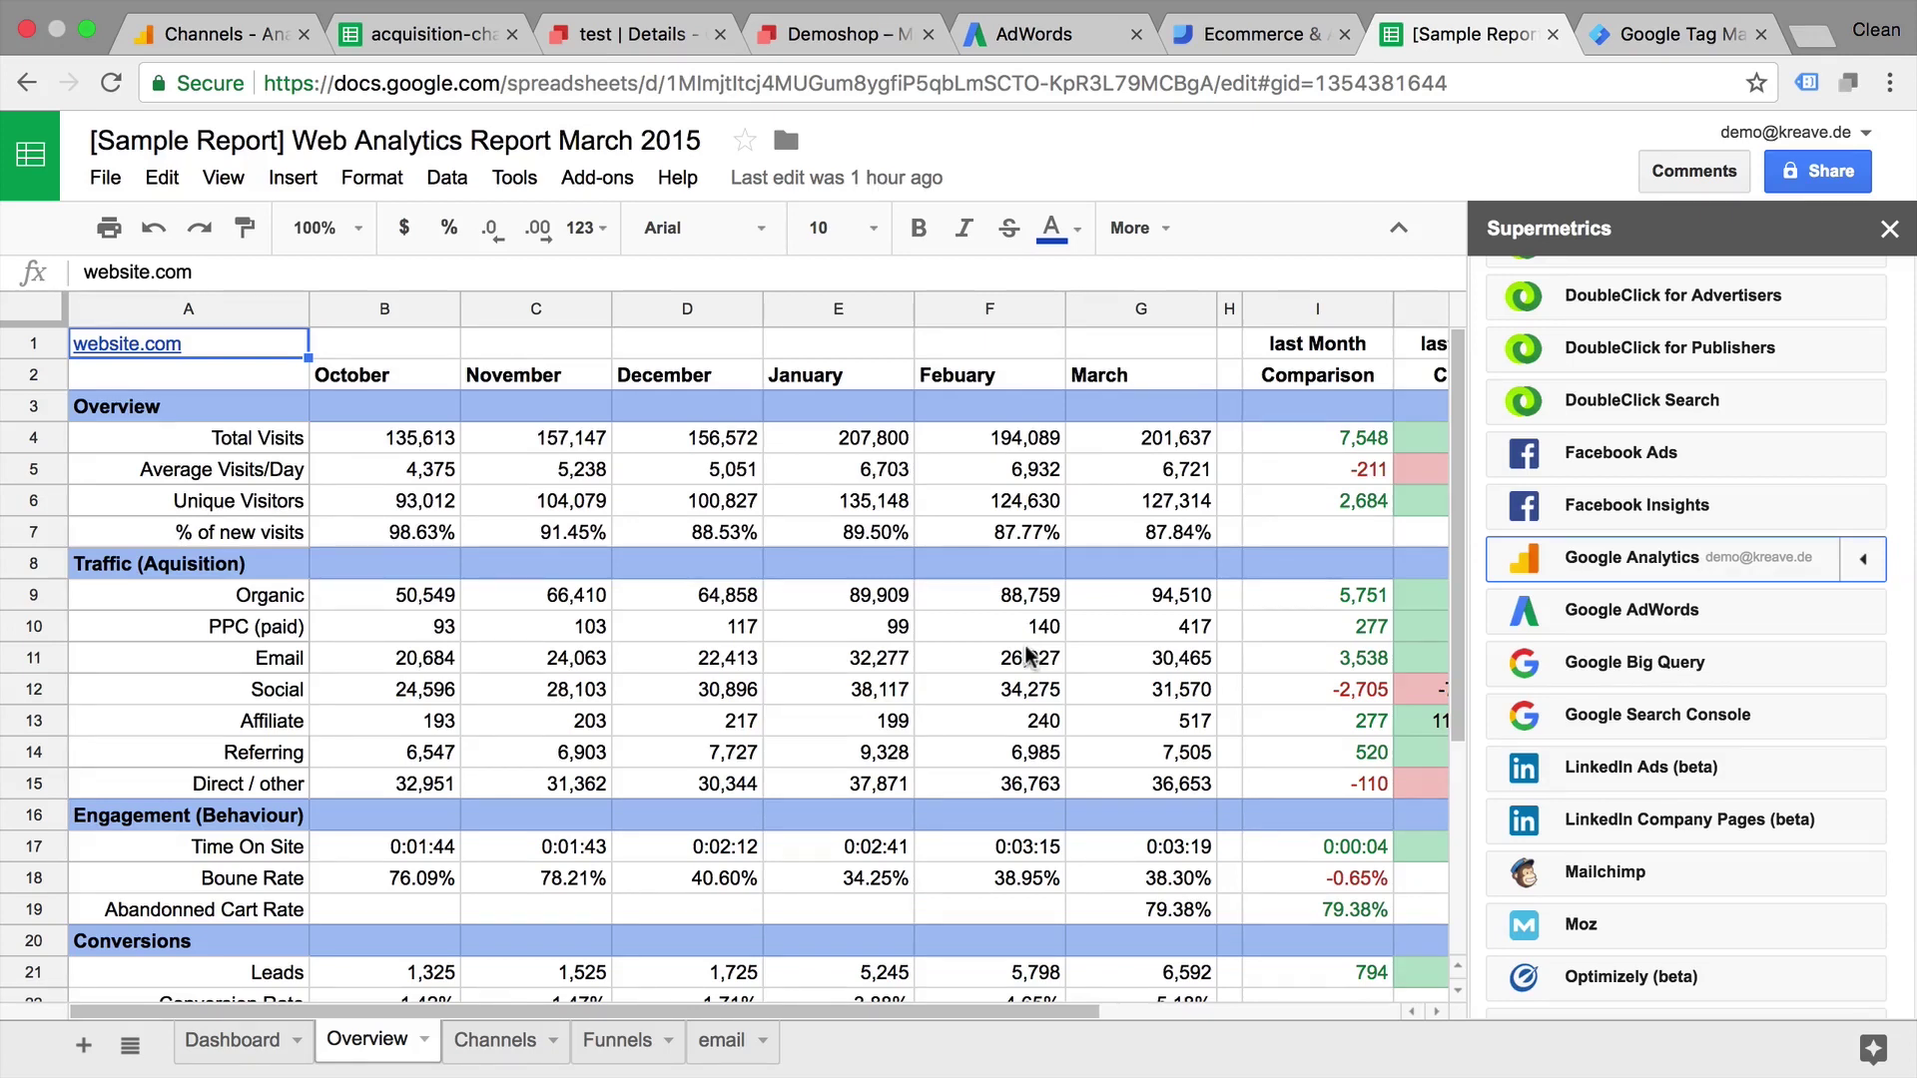
Switch to the Ecommerce & AdWords Dashboard in Data Studio, deselect the bar chart and review the whole dashboard.
click(1191, 45)
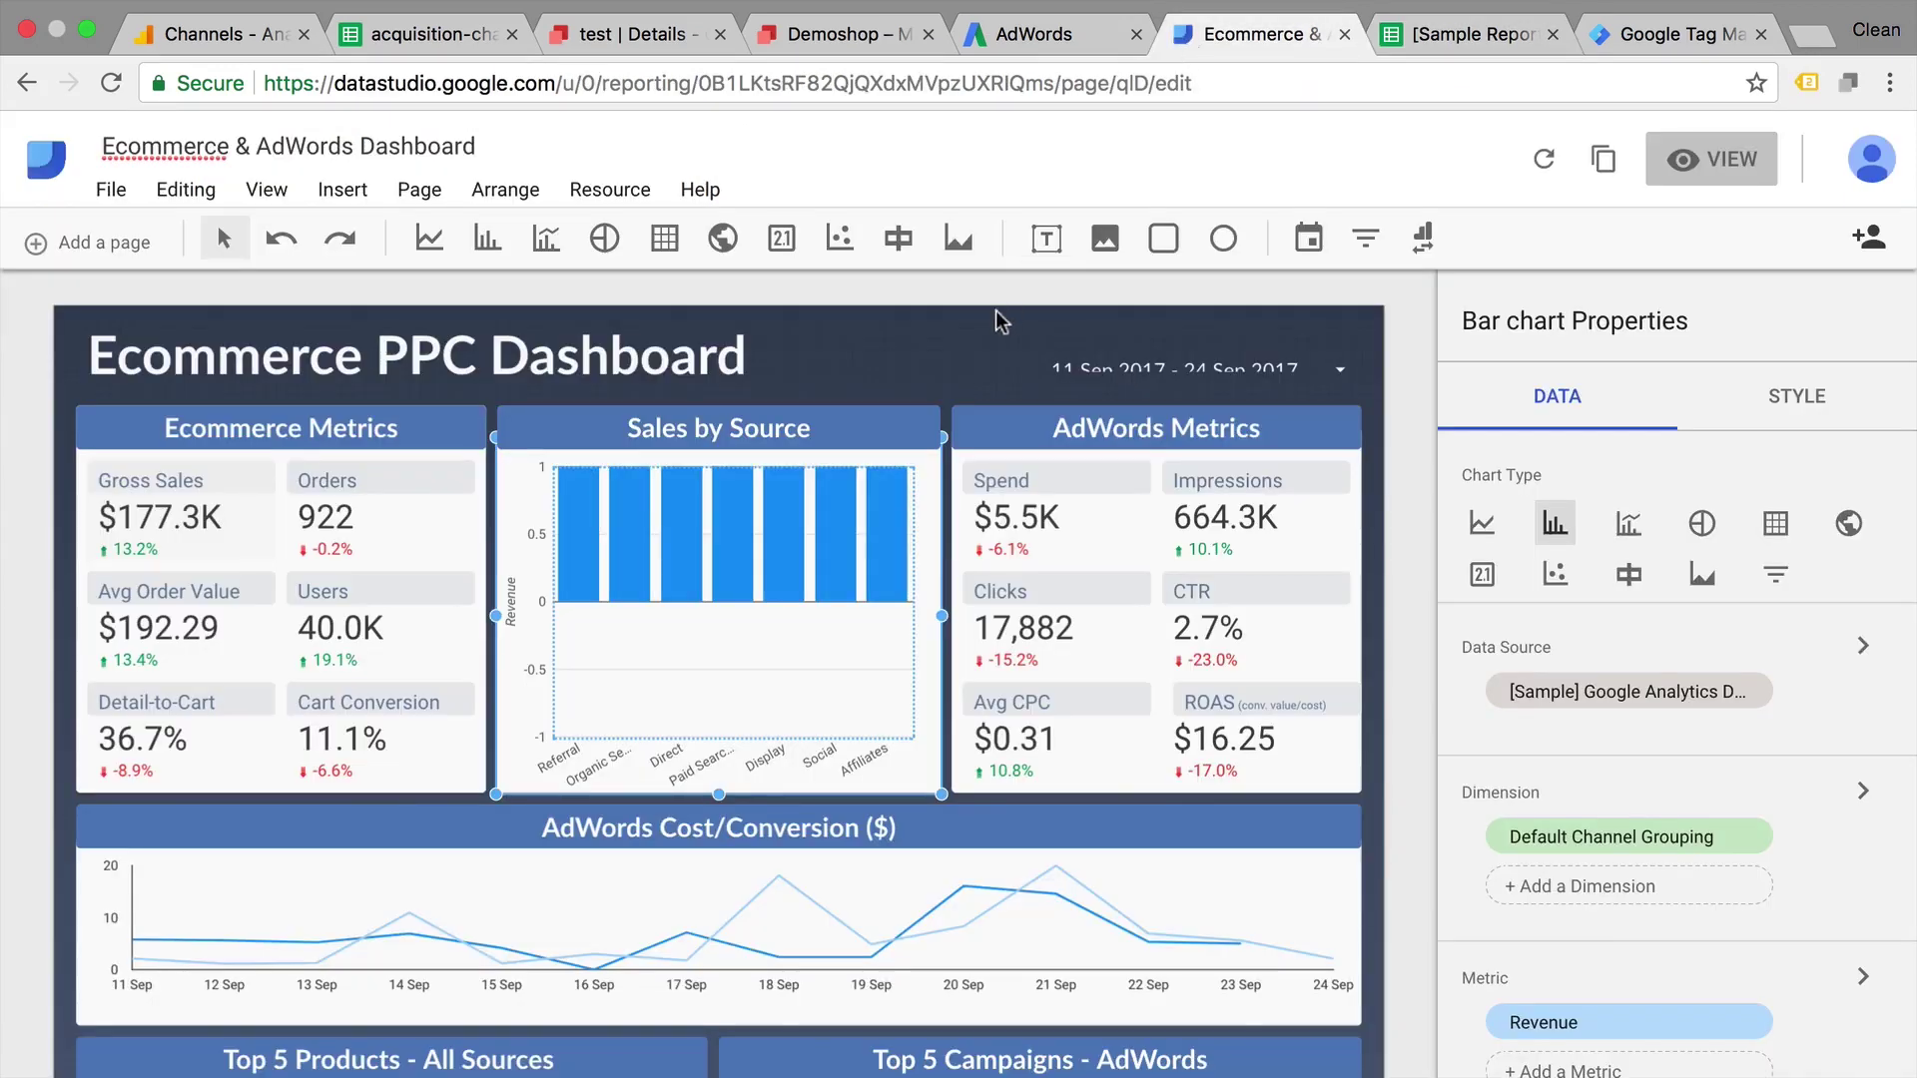
click(946, 352)
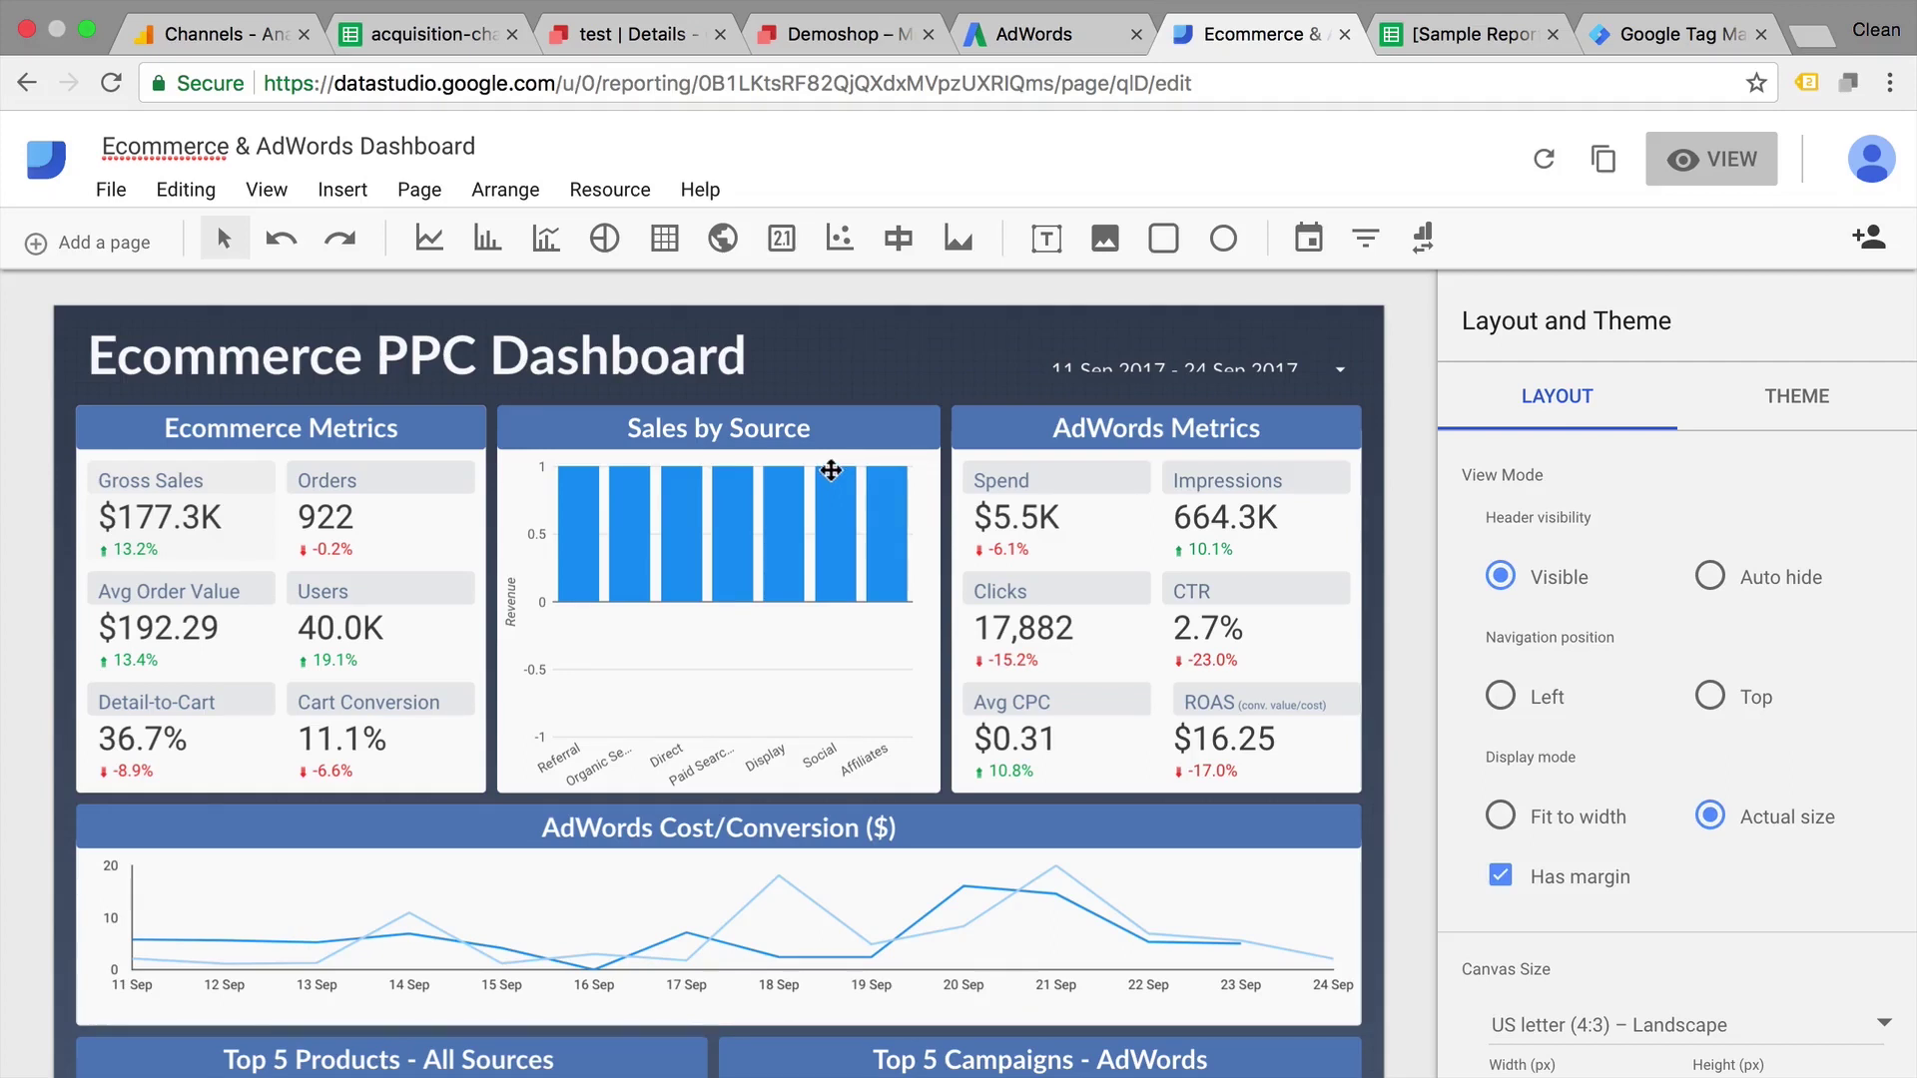
scroll(830, 476, down, 5)
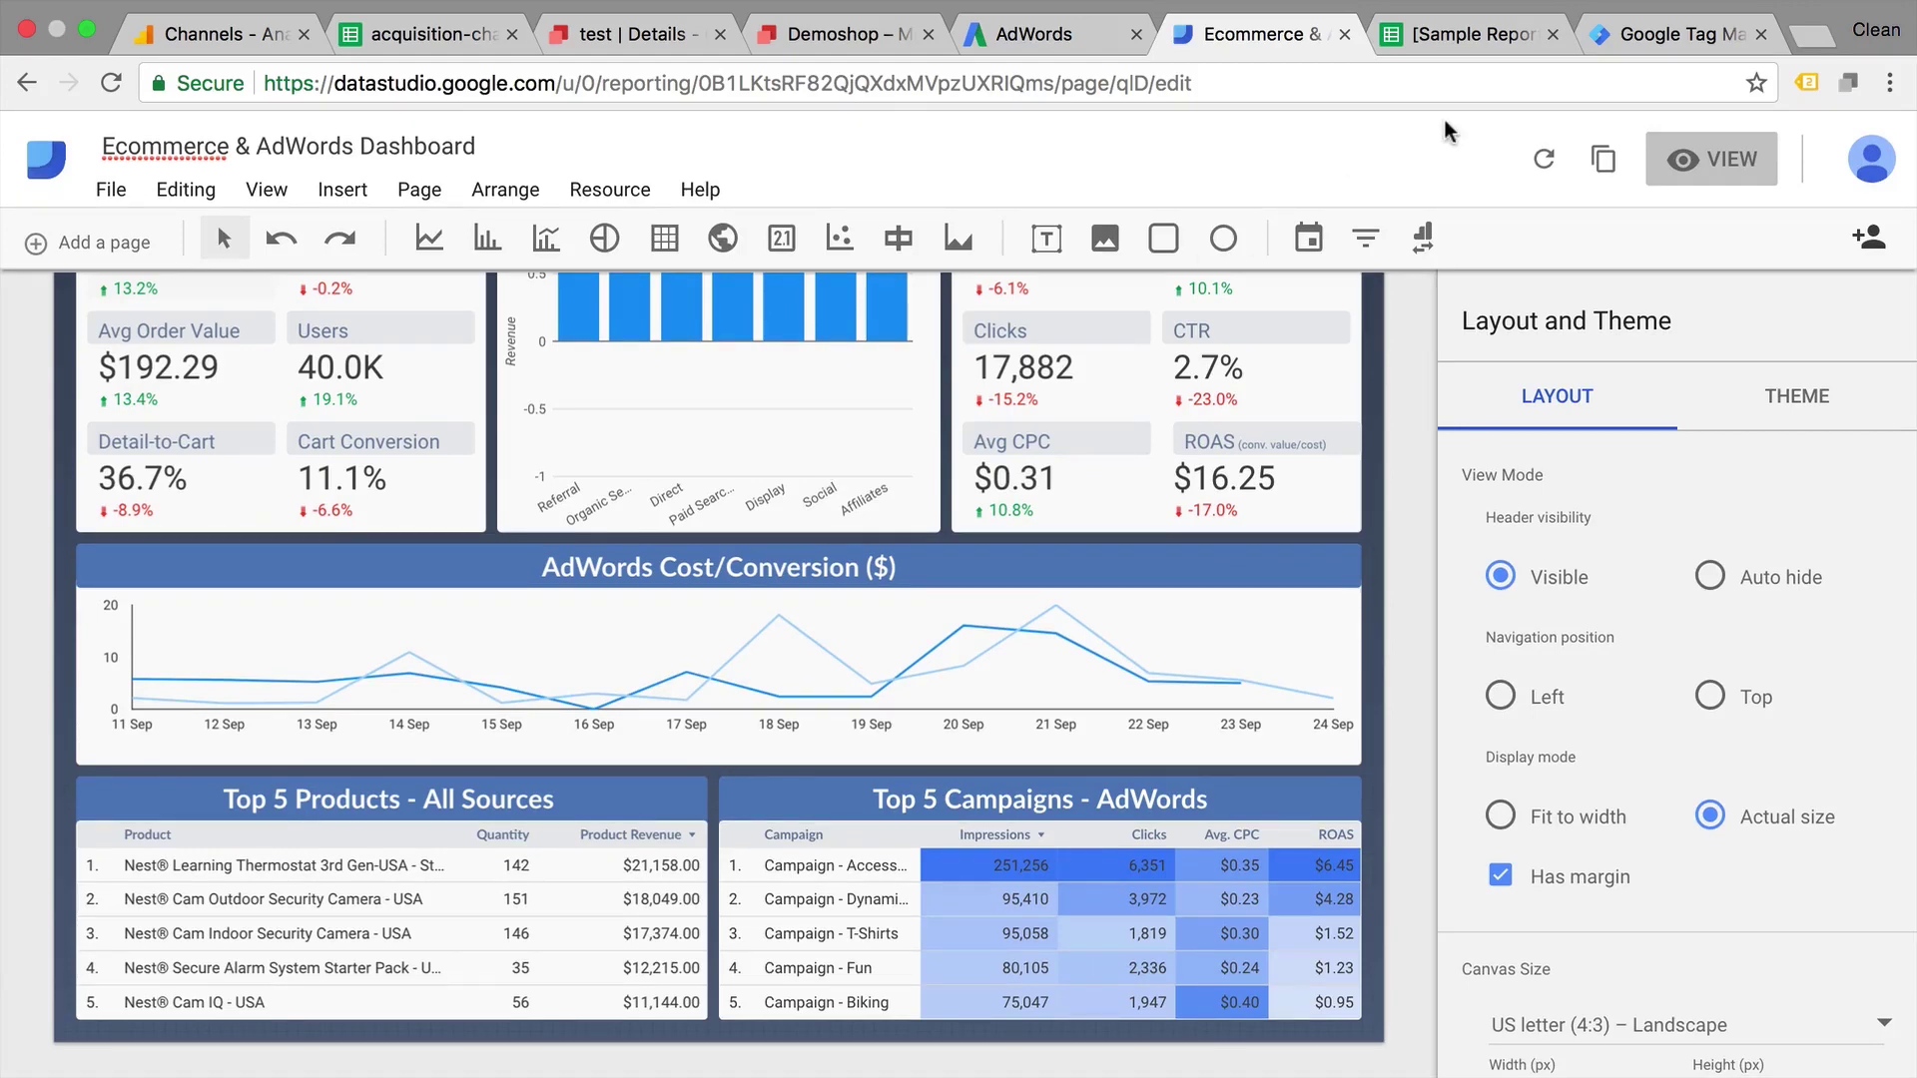
click(1440, 50)
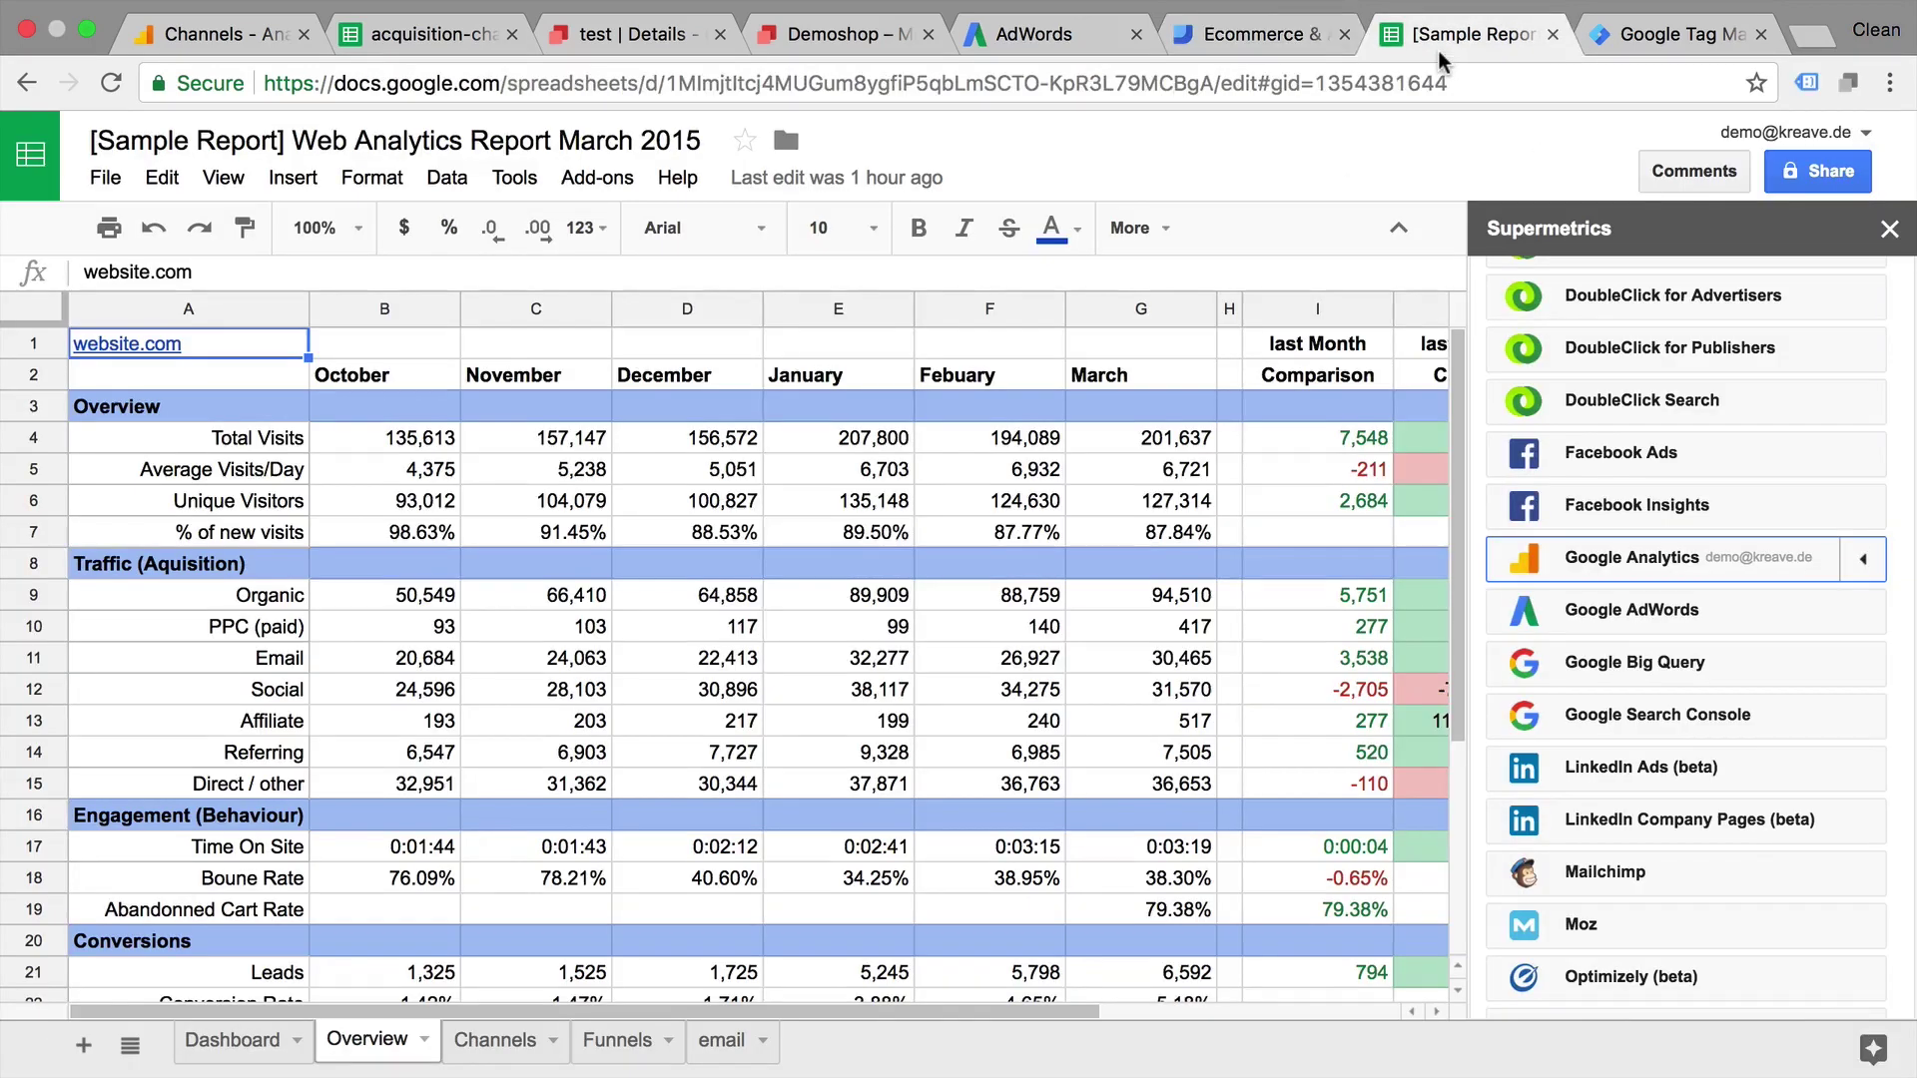
click(1298, 36)
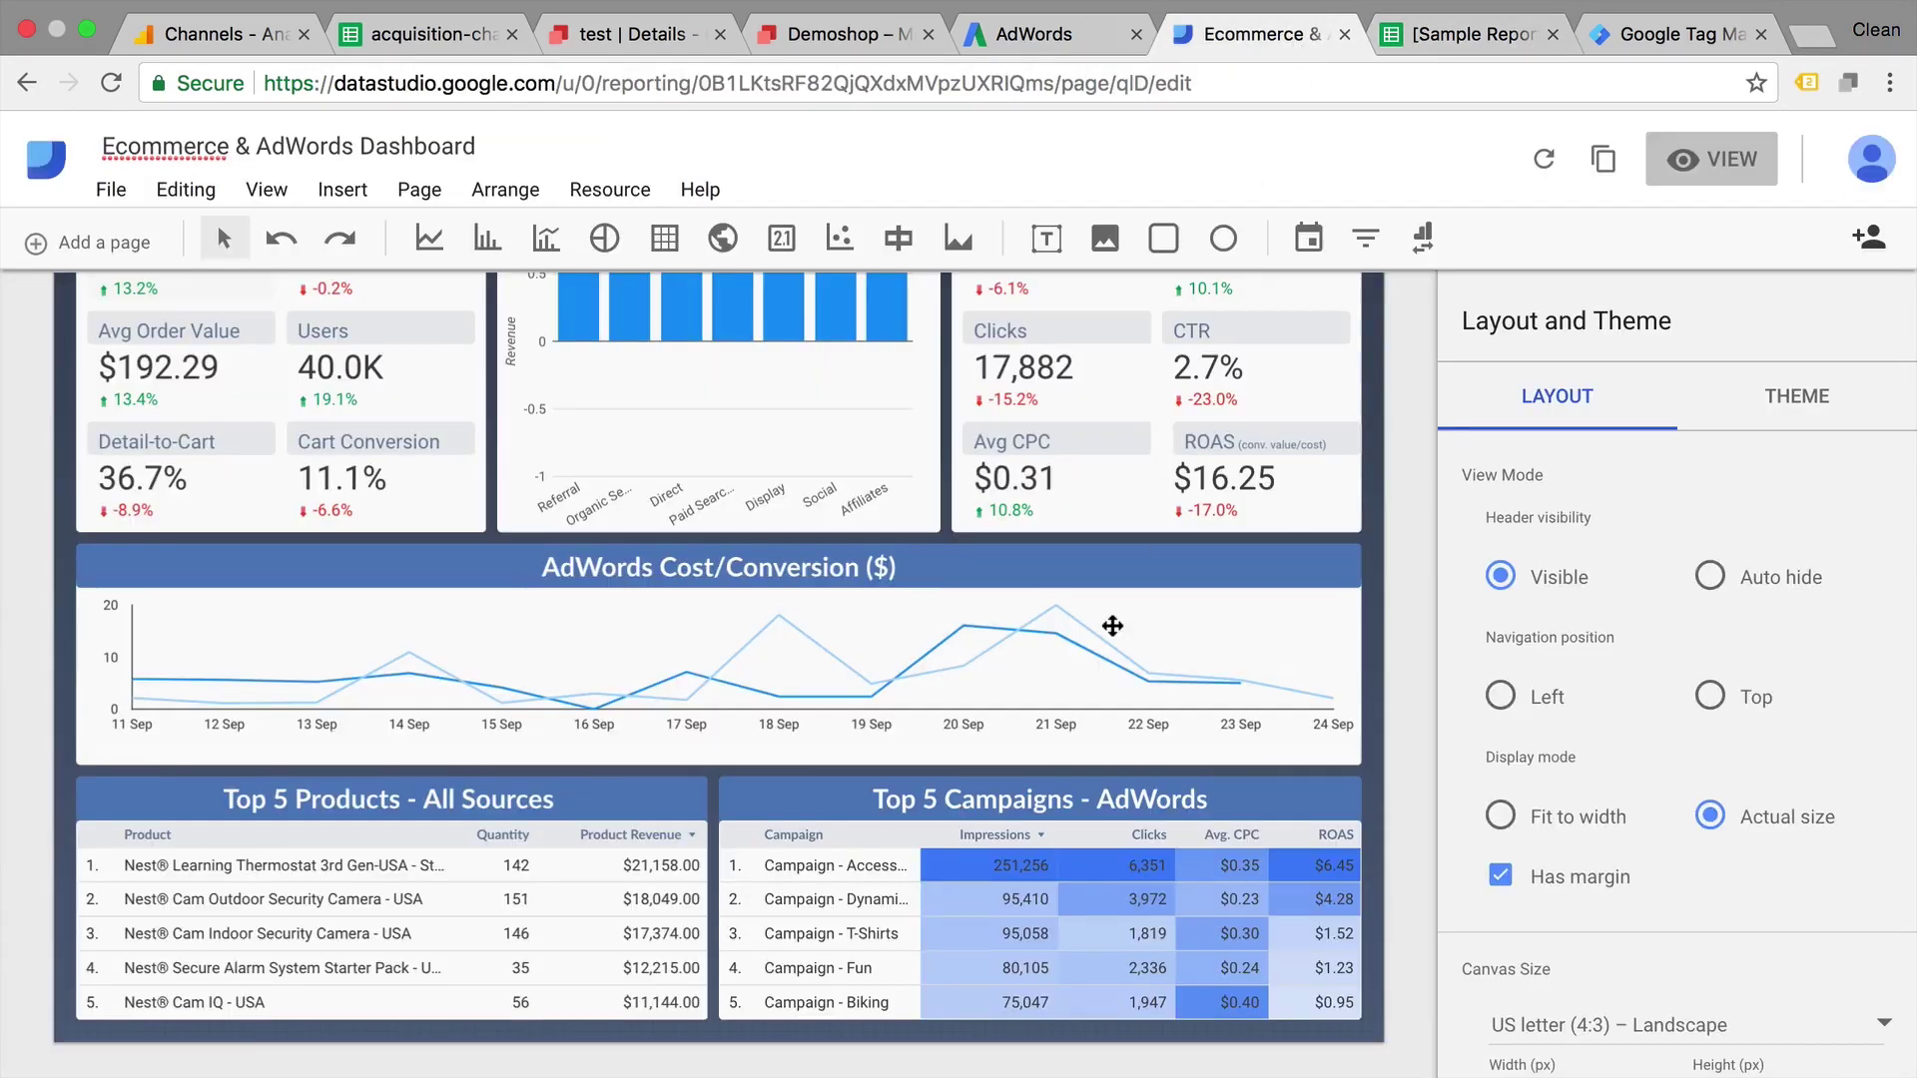
scroll(1112, 626, up, 3)
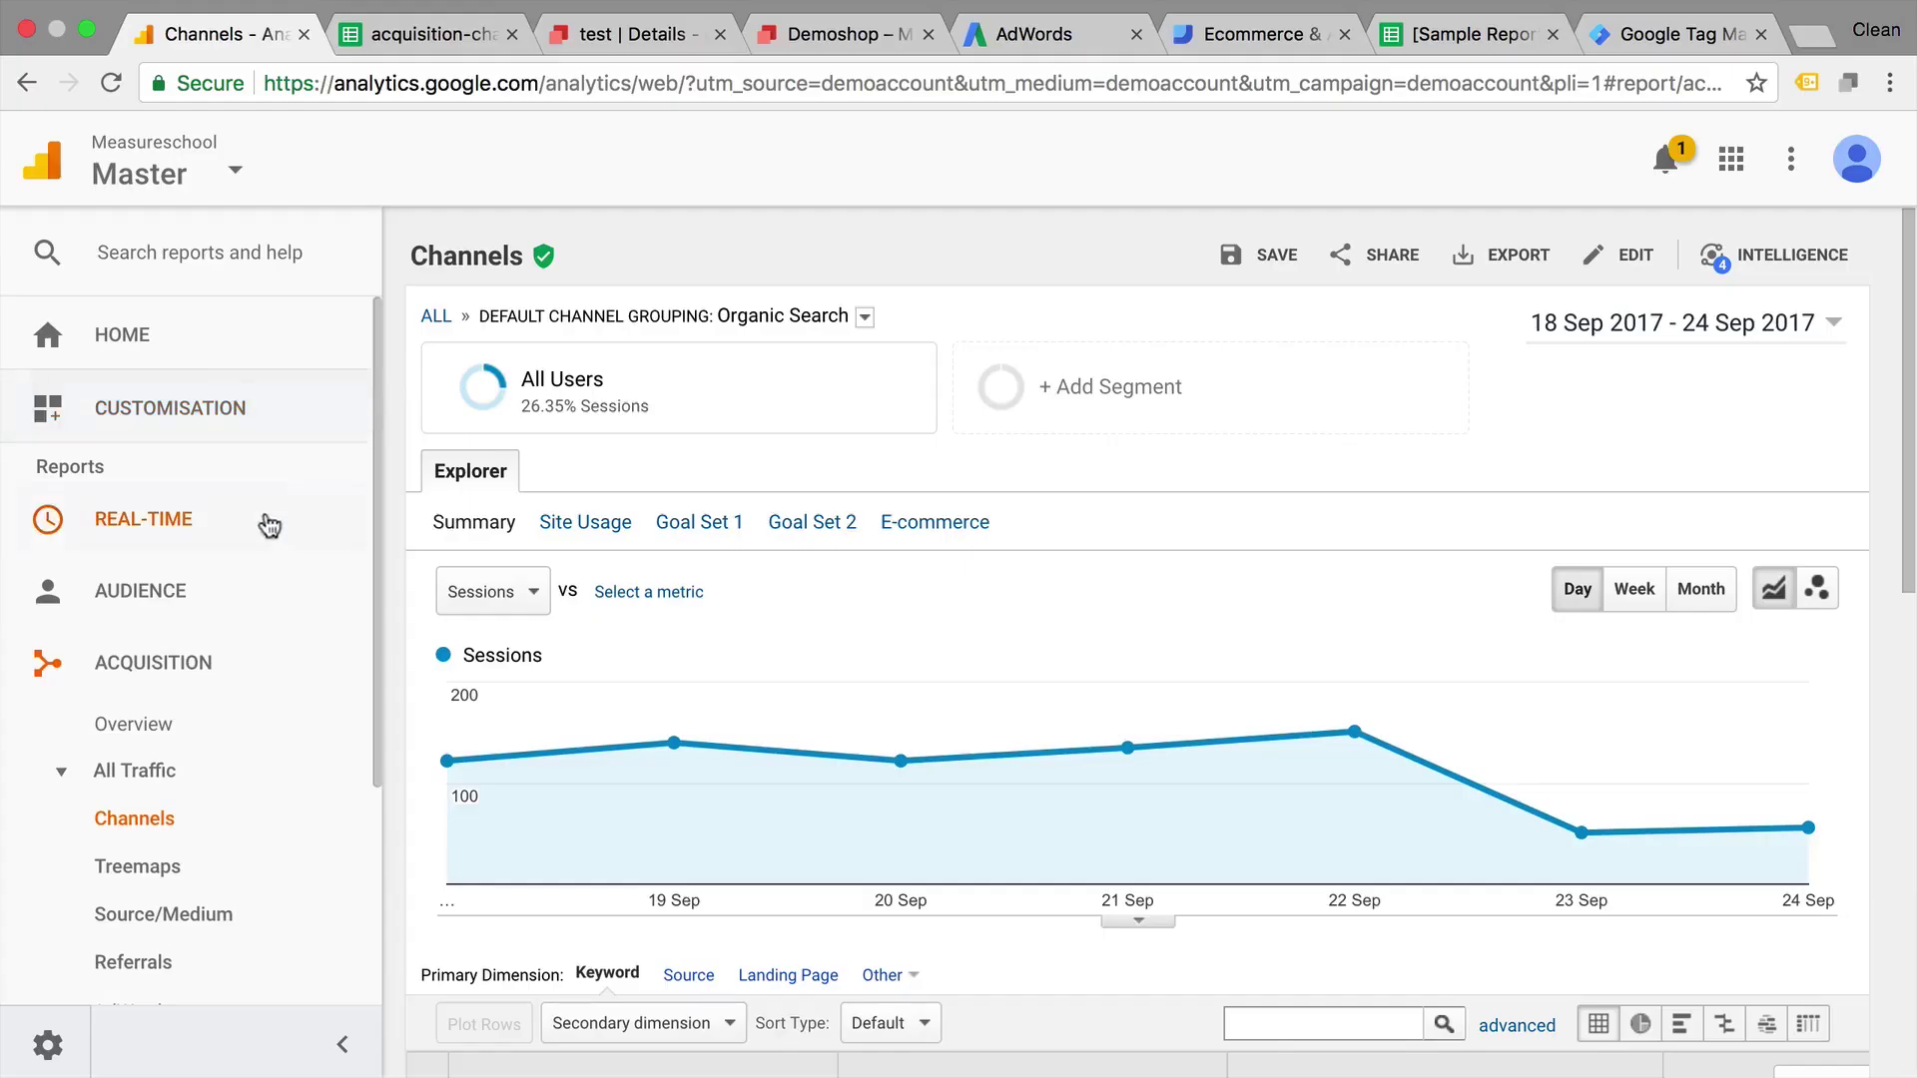
In Google Analytics, open the Behaviour report for All Pages under Site Content and examine the page table.
scroll(256, 522, down, 3)
click(100, 898)
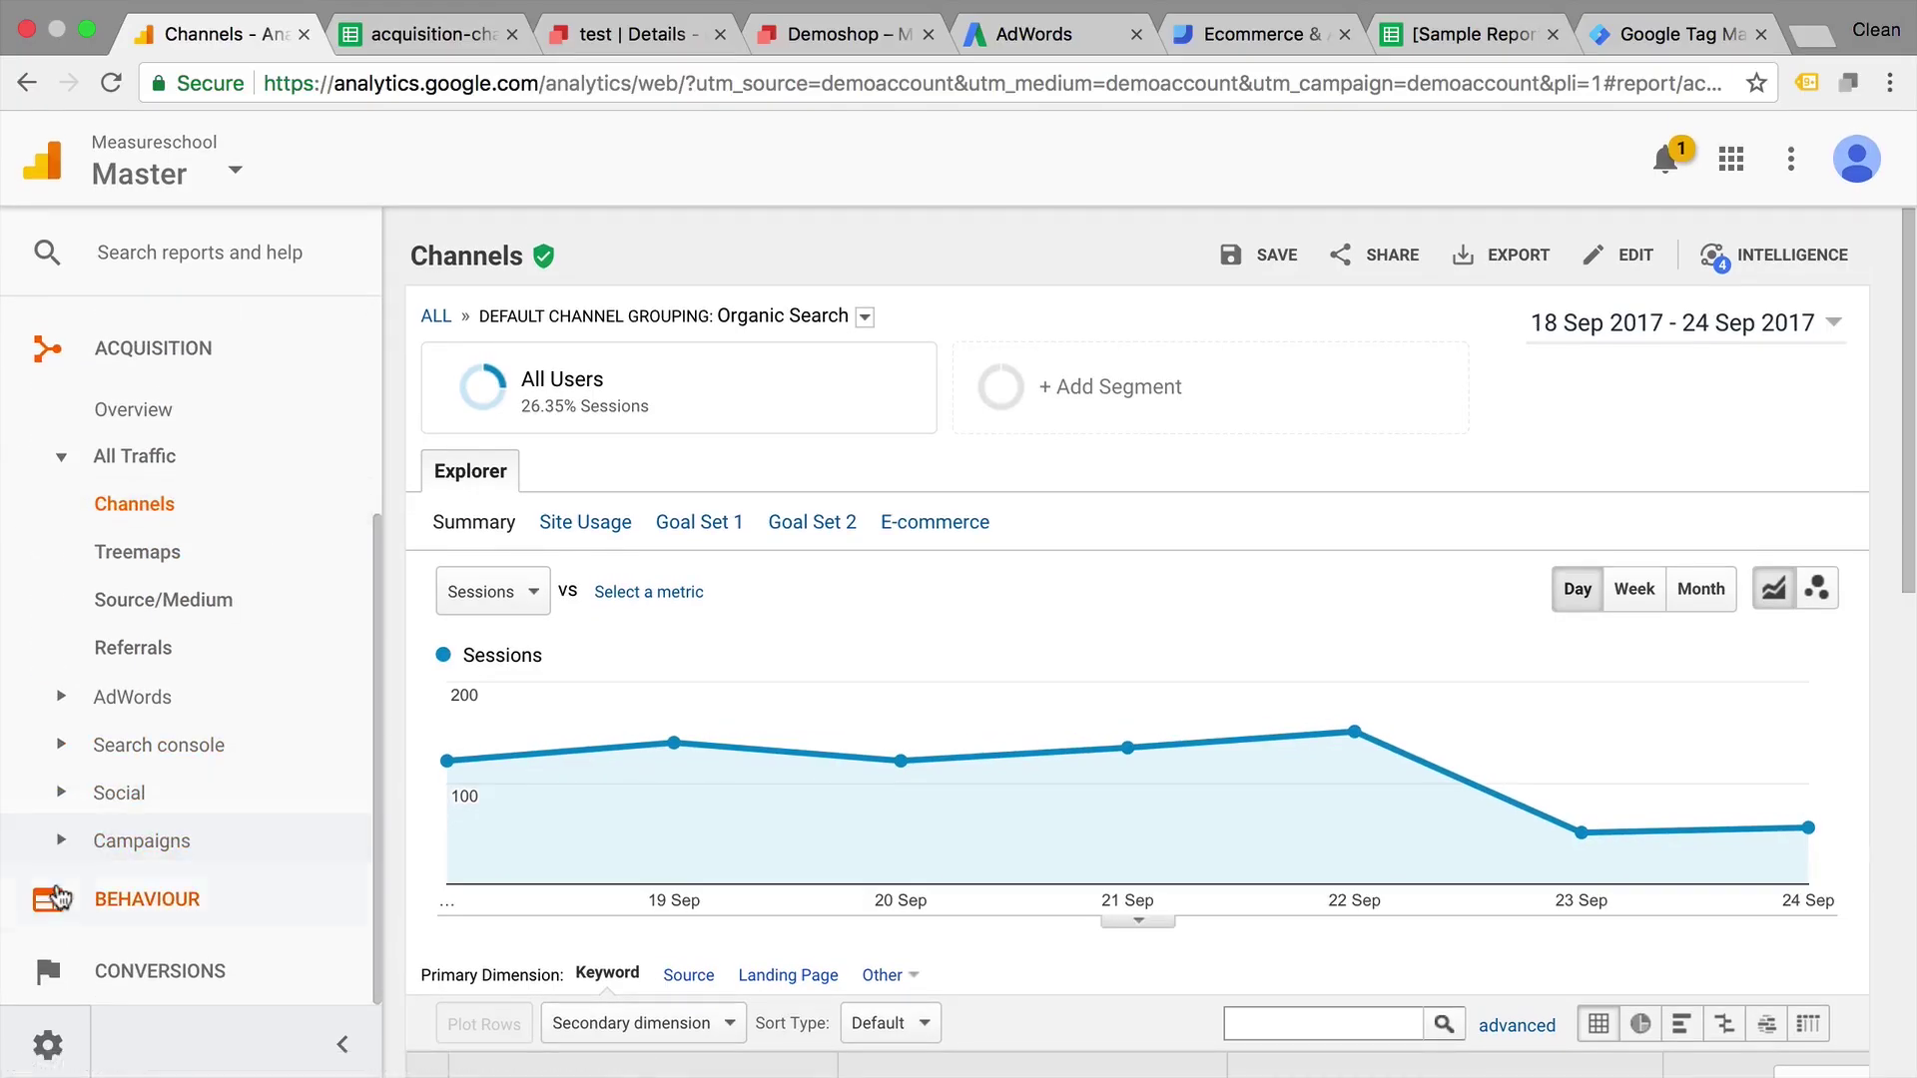
click(103, 667)
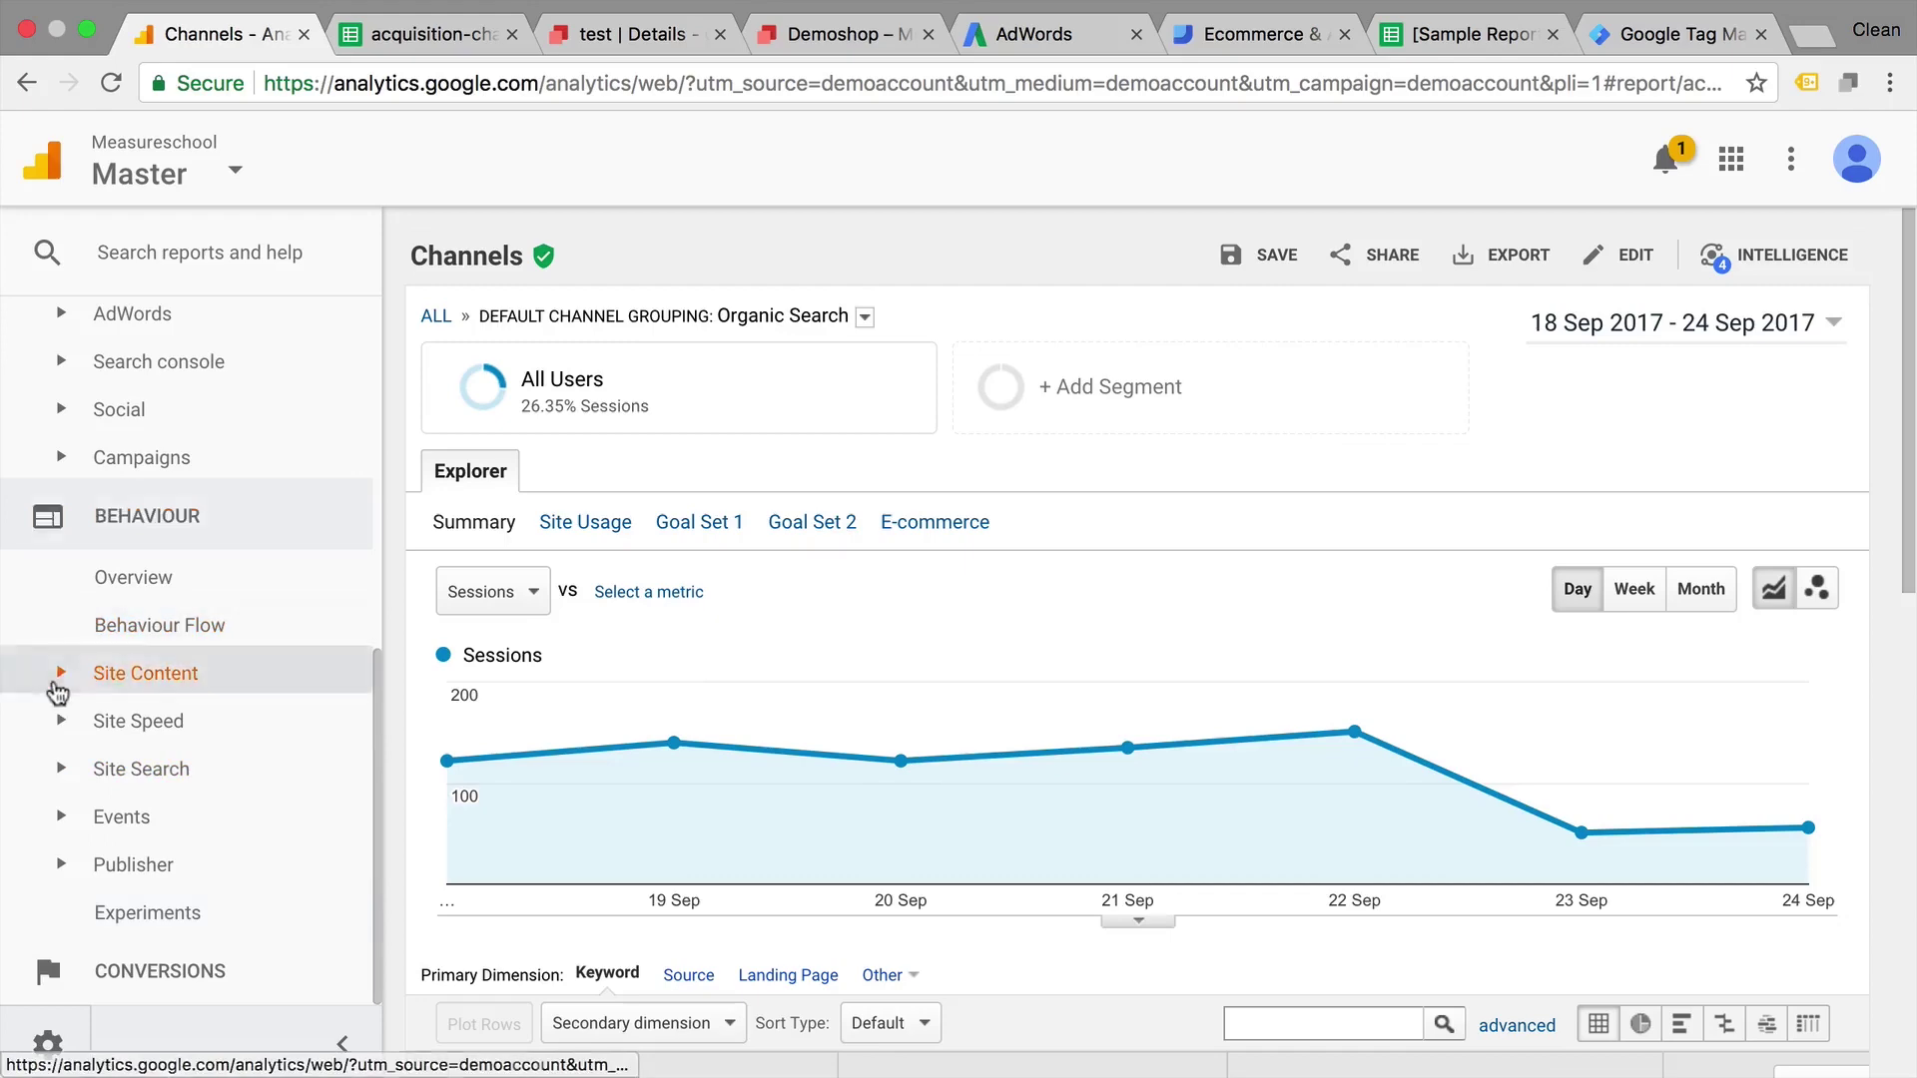
click(159, 555)
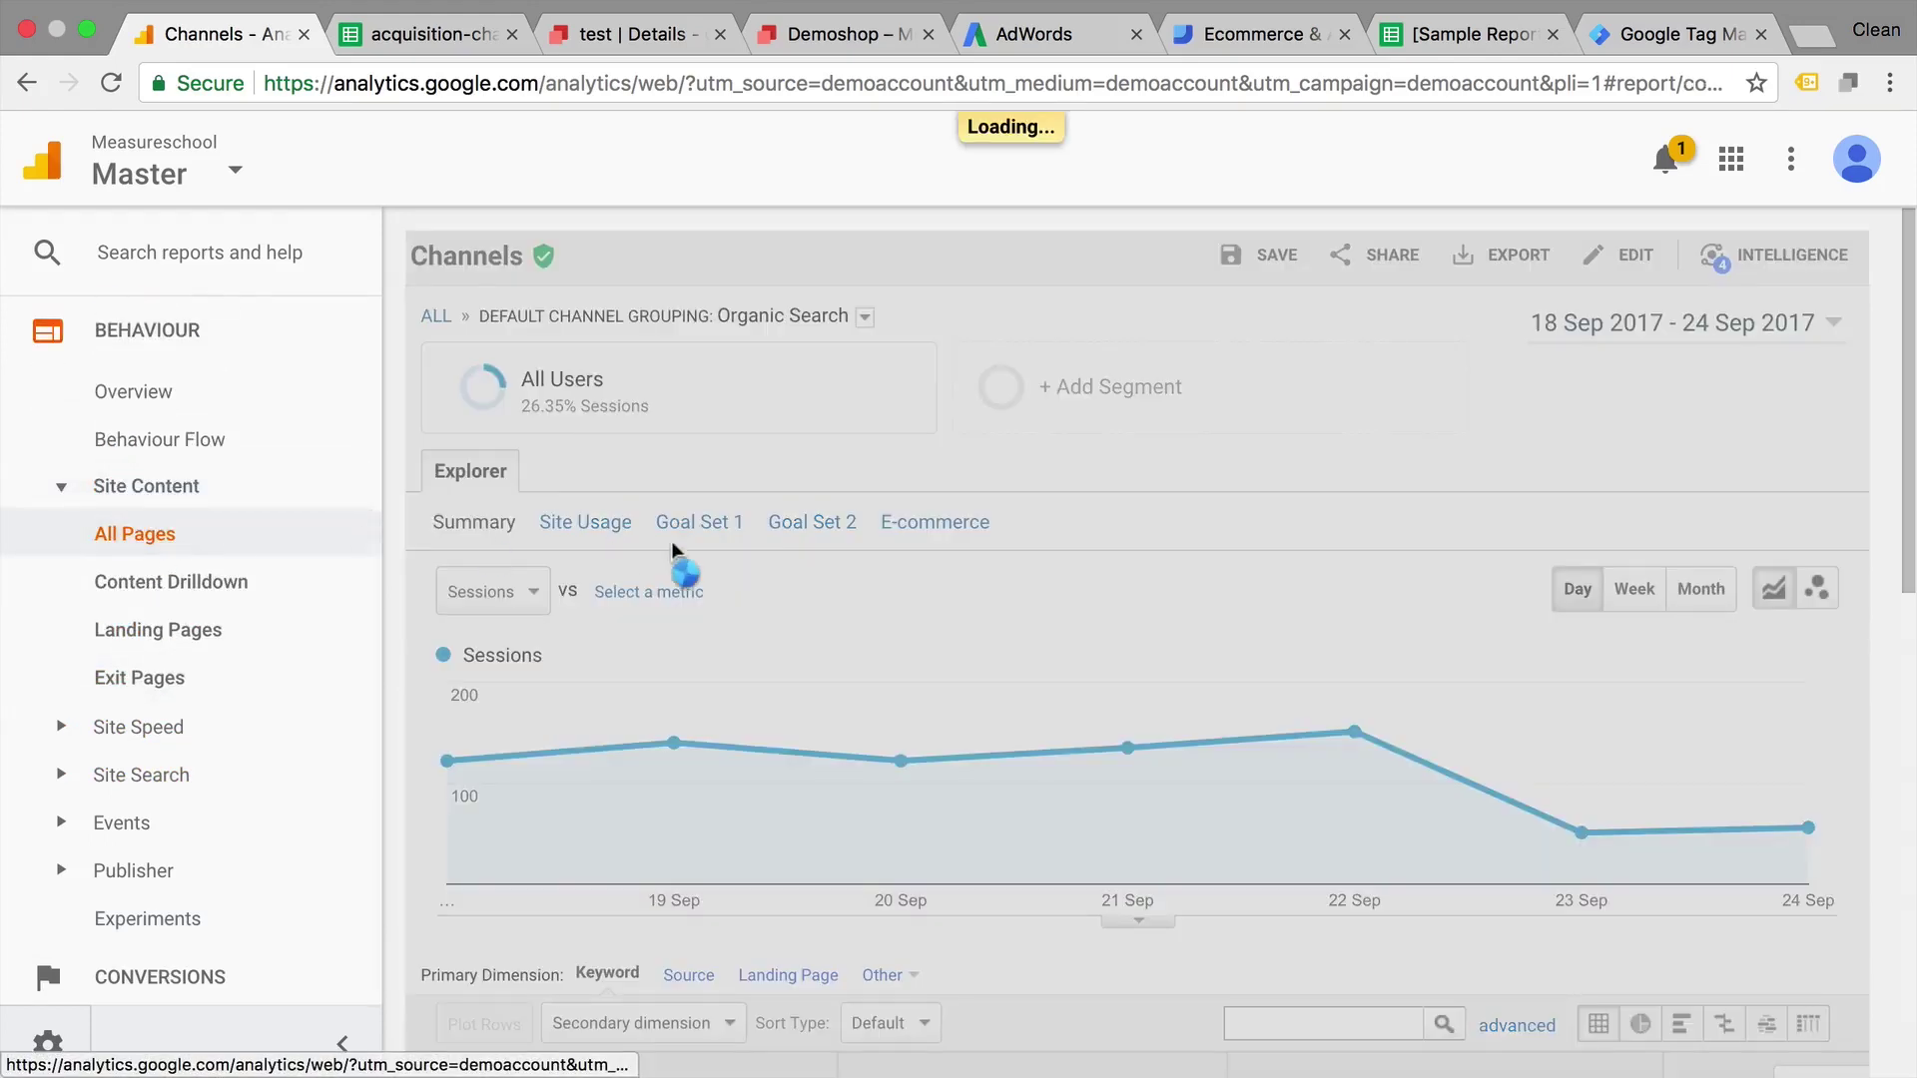
scroll(705, 552, down, 6)
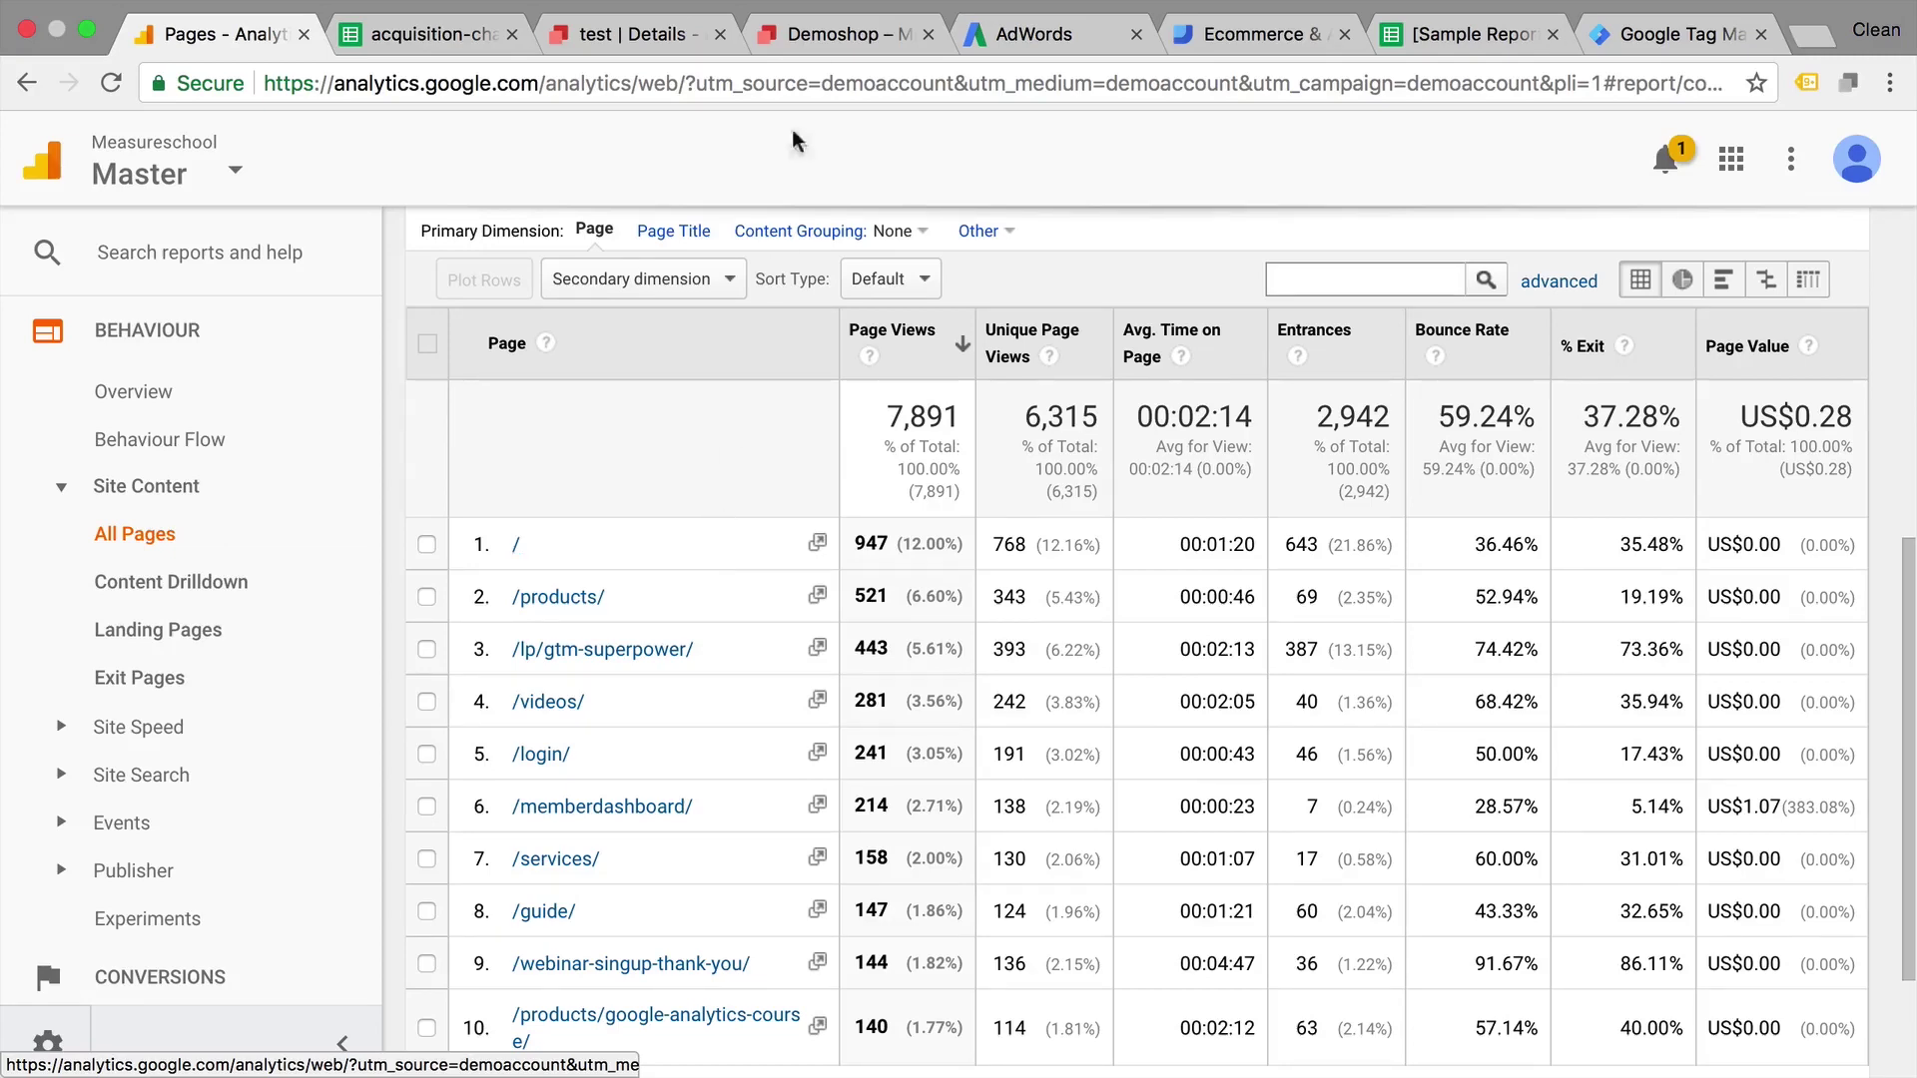
Switch to the Demoshop page in the Optimize editor and change the Shop heading in Variant 1 to "Awesome Shop".
click(813, 35)
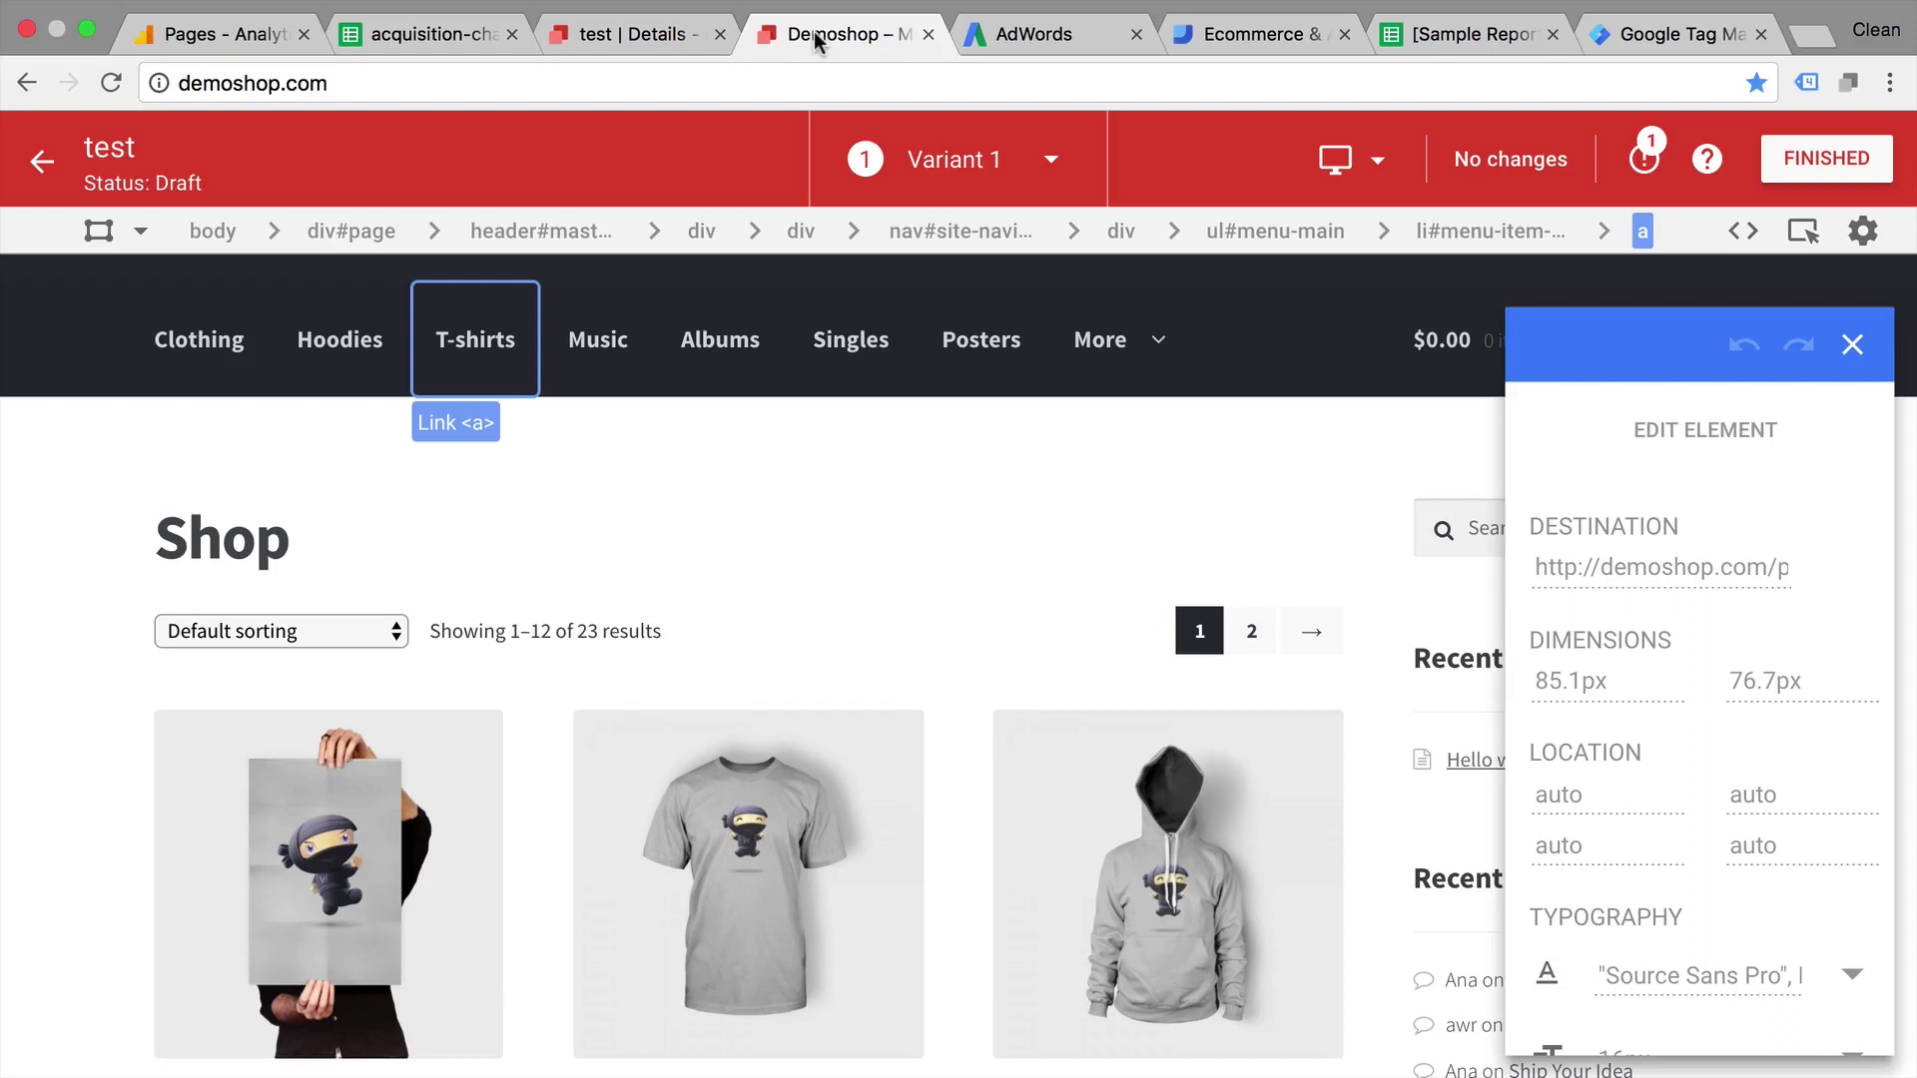
click(454, 633)
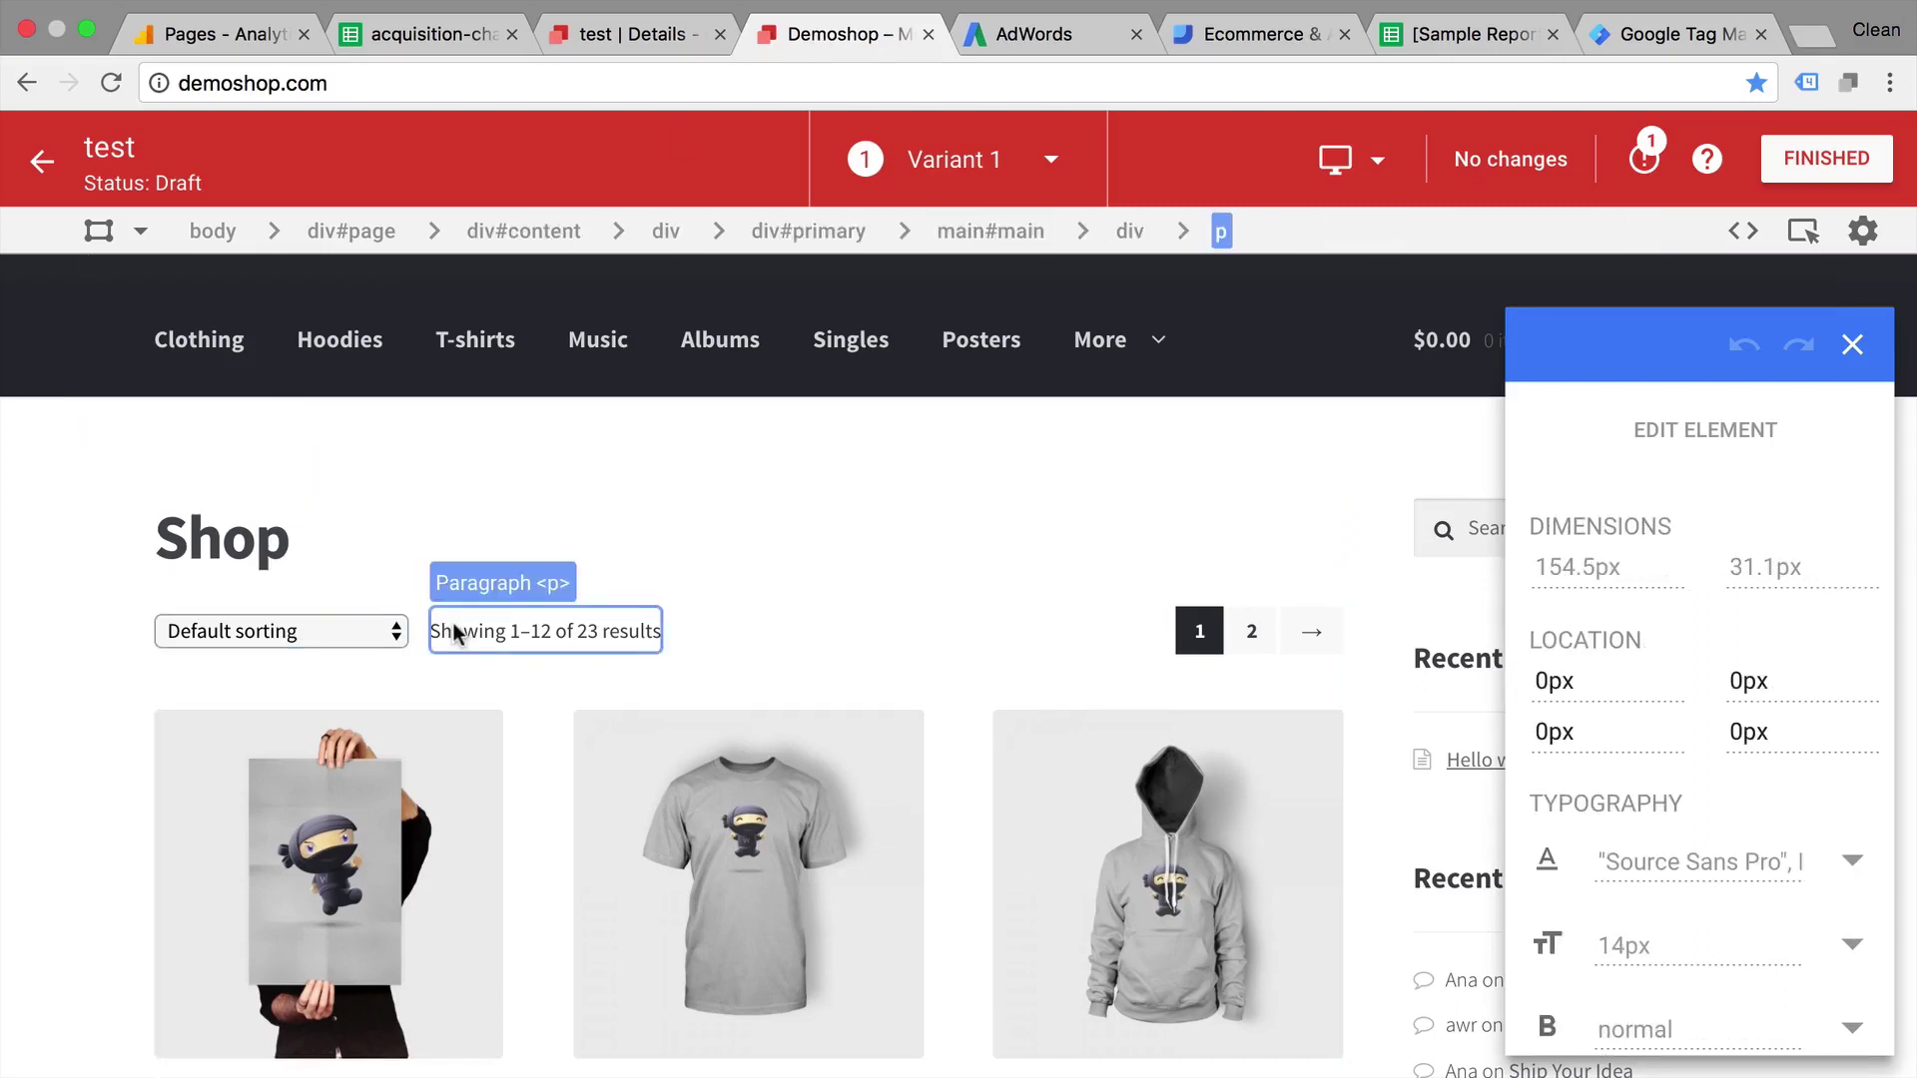
click(279, 542)
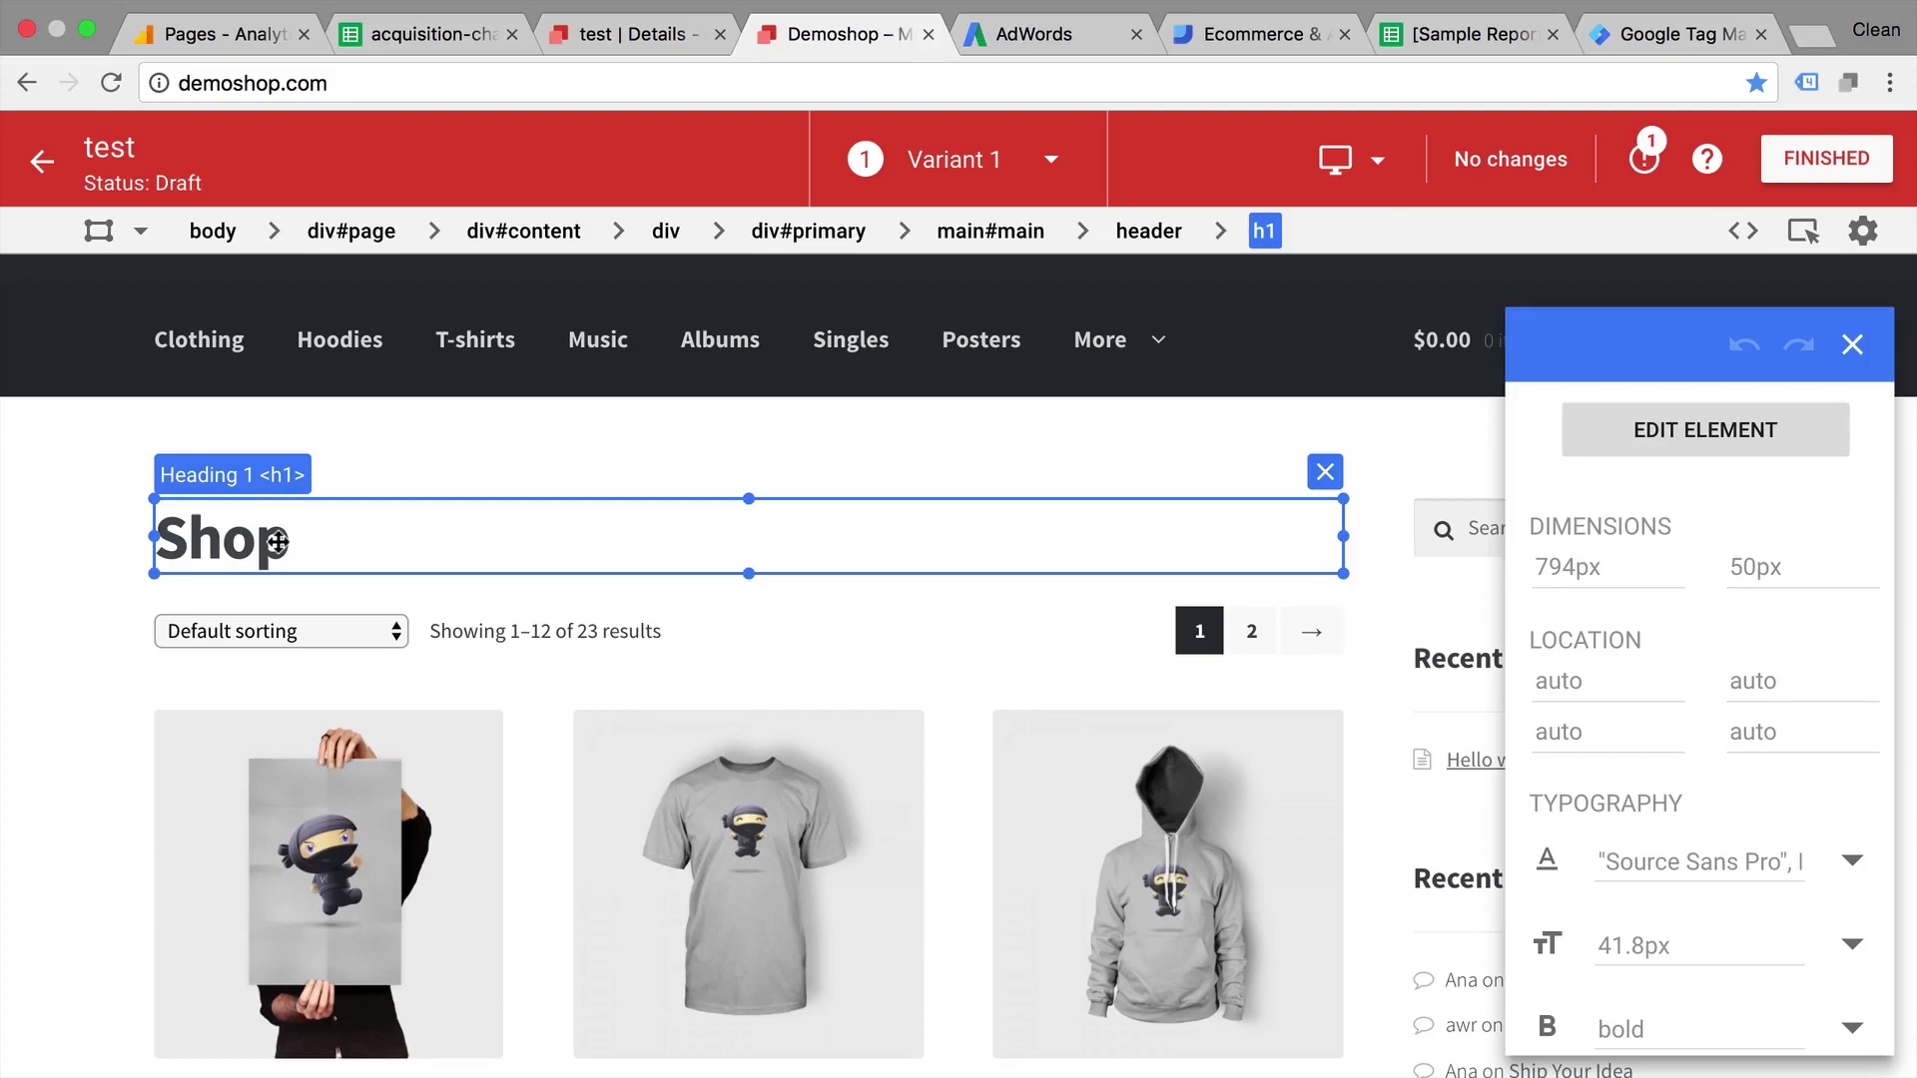
drag(277, 542, 577, 684)
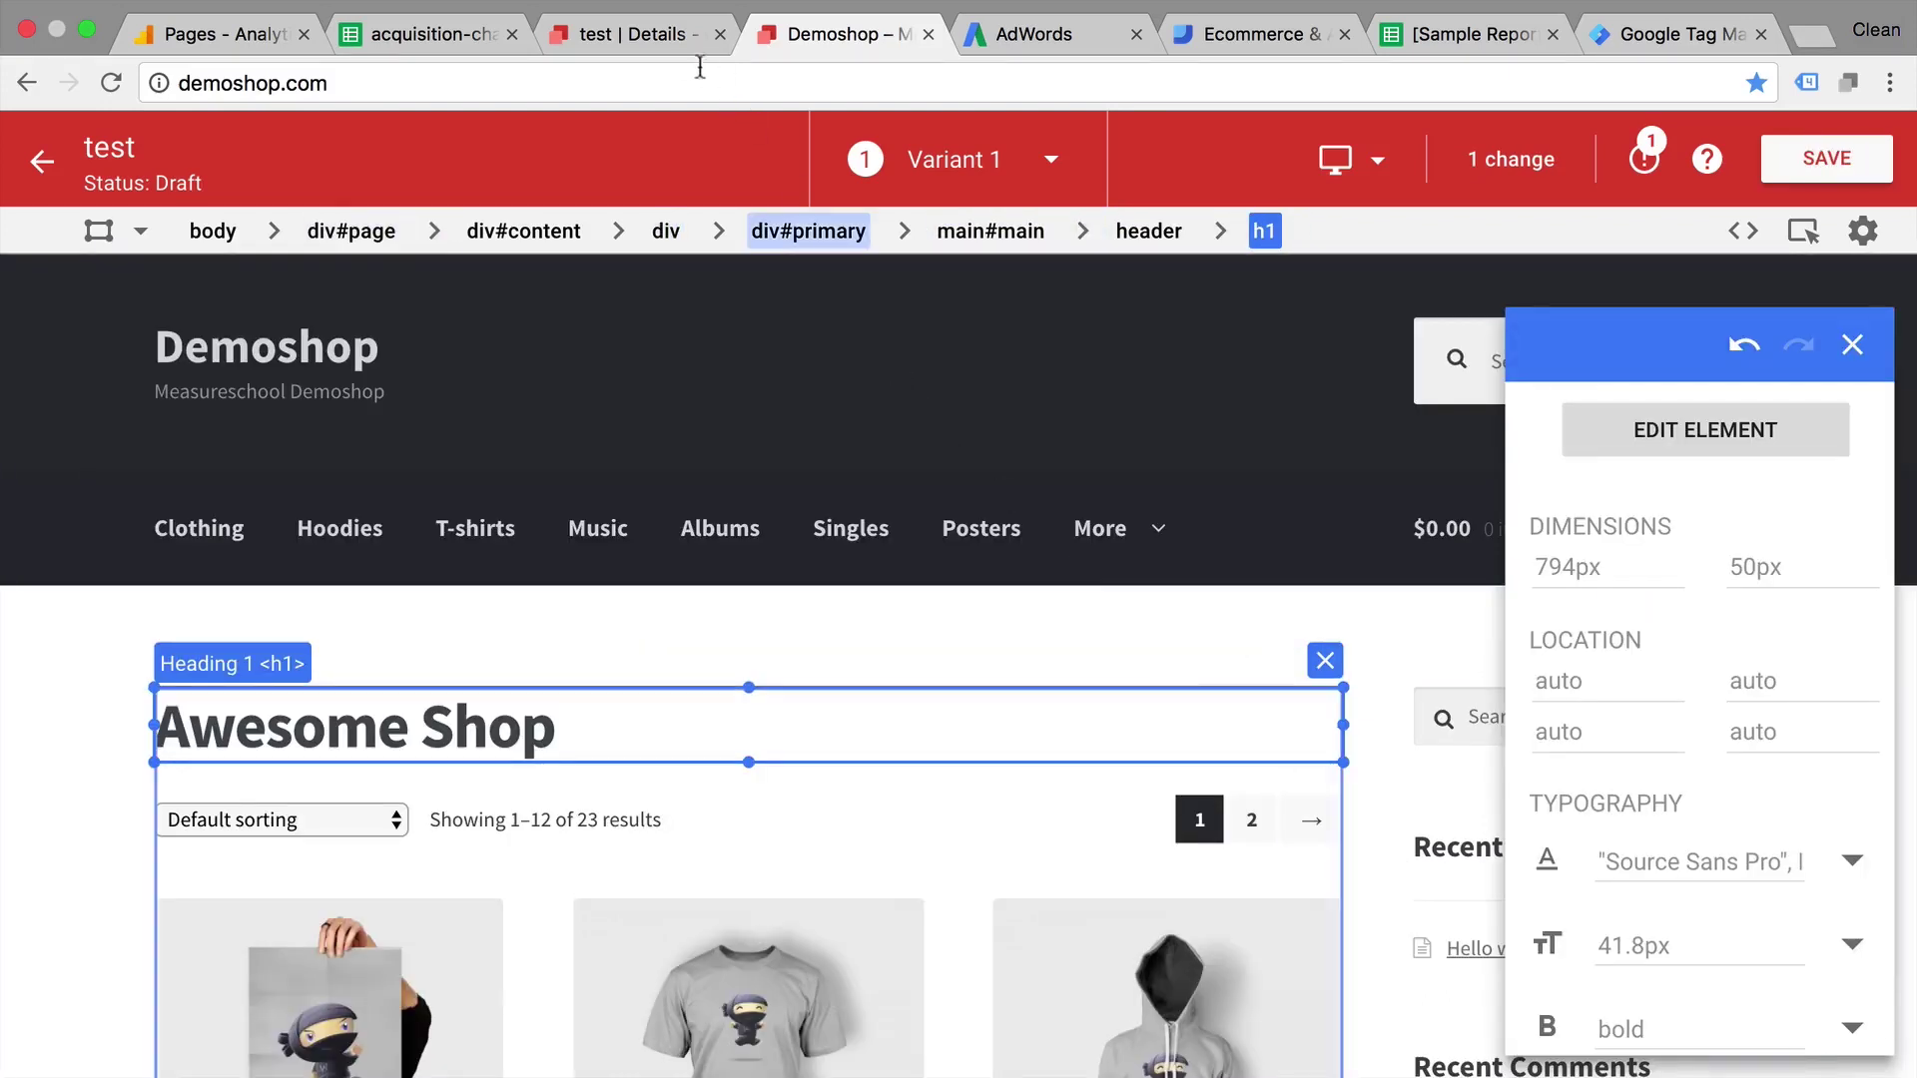
View the test experiment's details in Optimize, and open the AdWords Linking settings of the Measureschool property in Google Analytics.
click(657, 40)
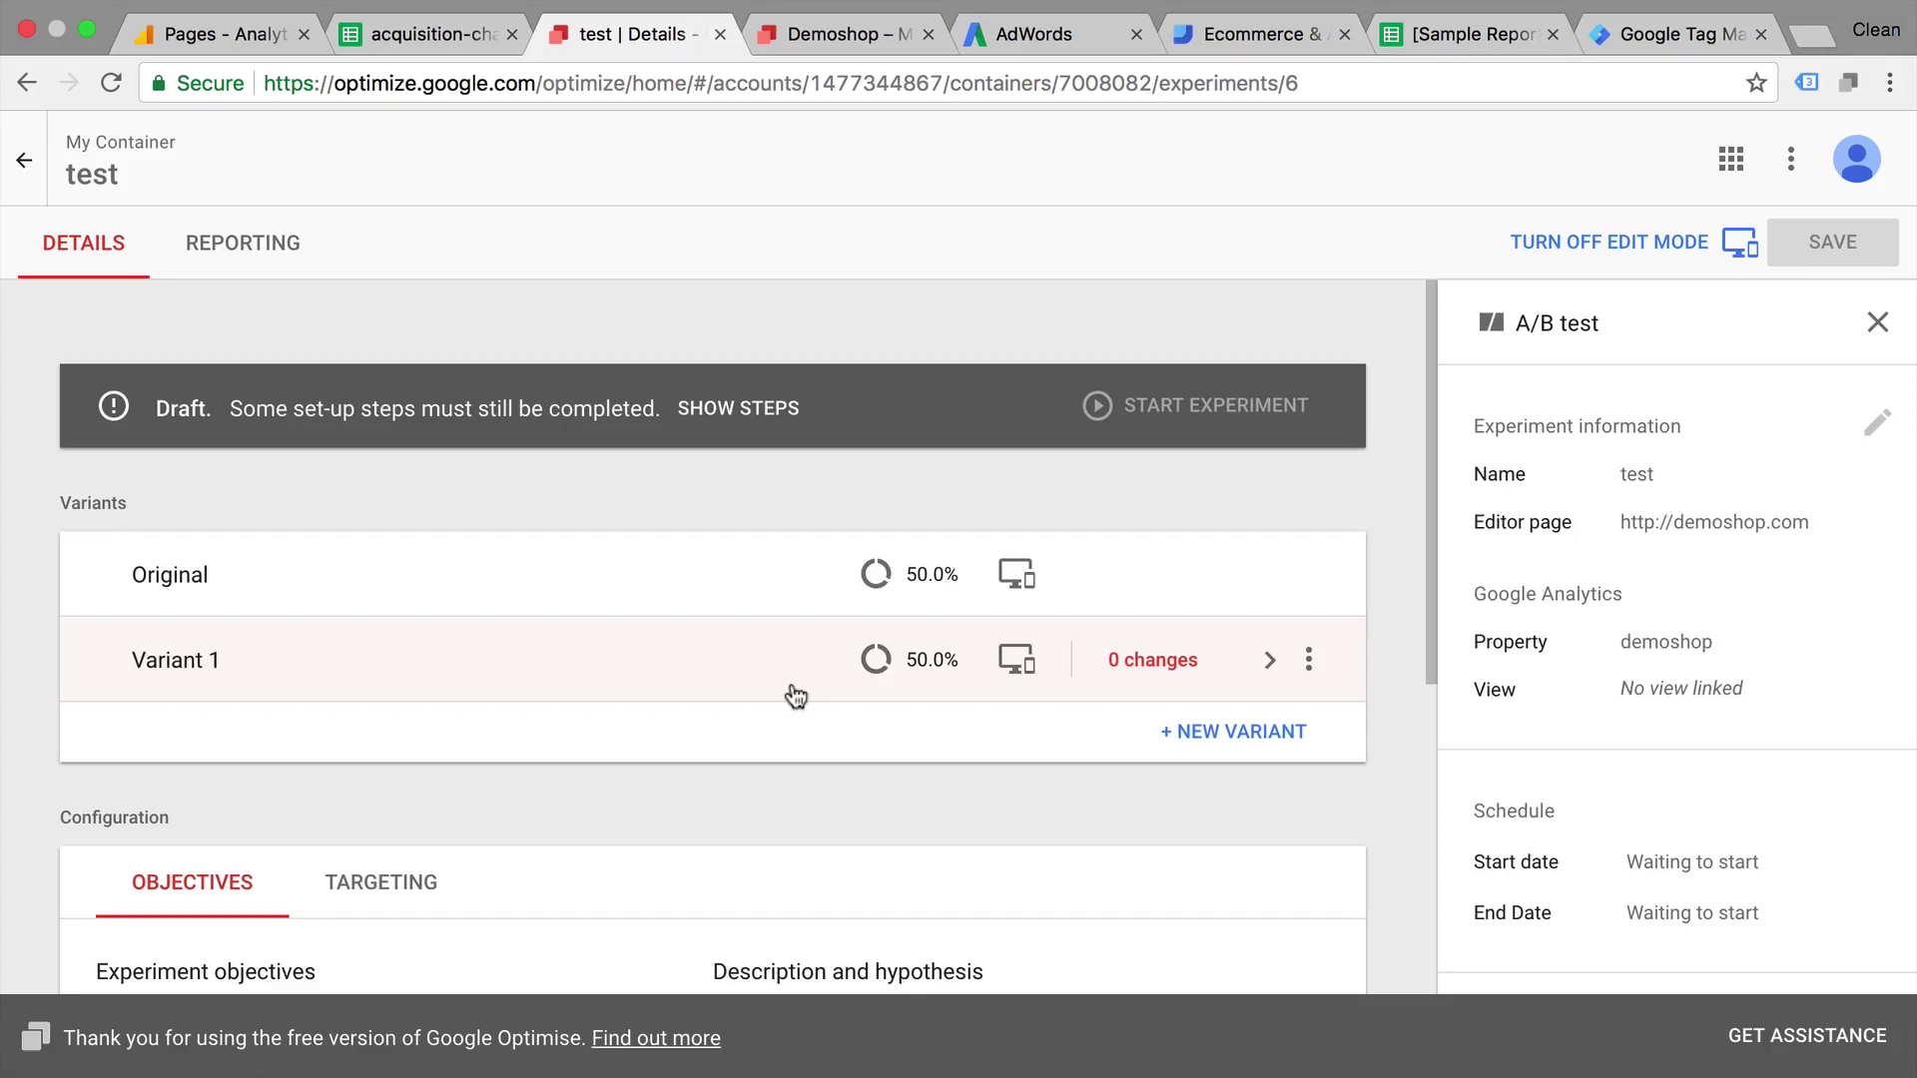
click(230, 34)
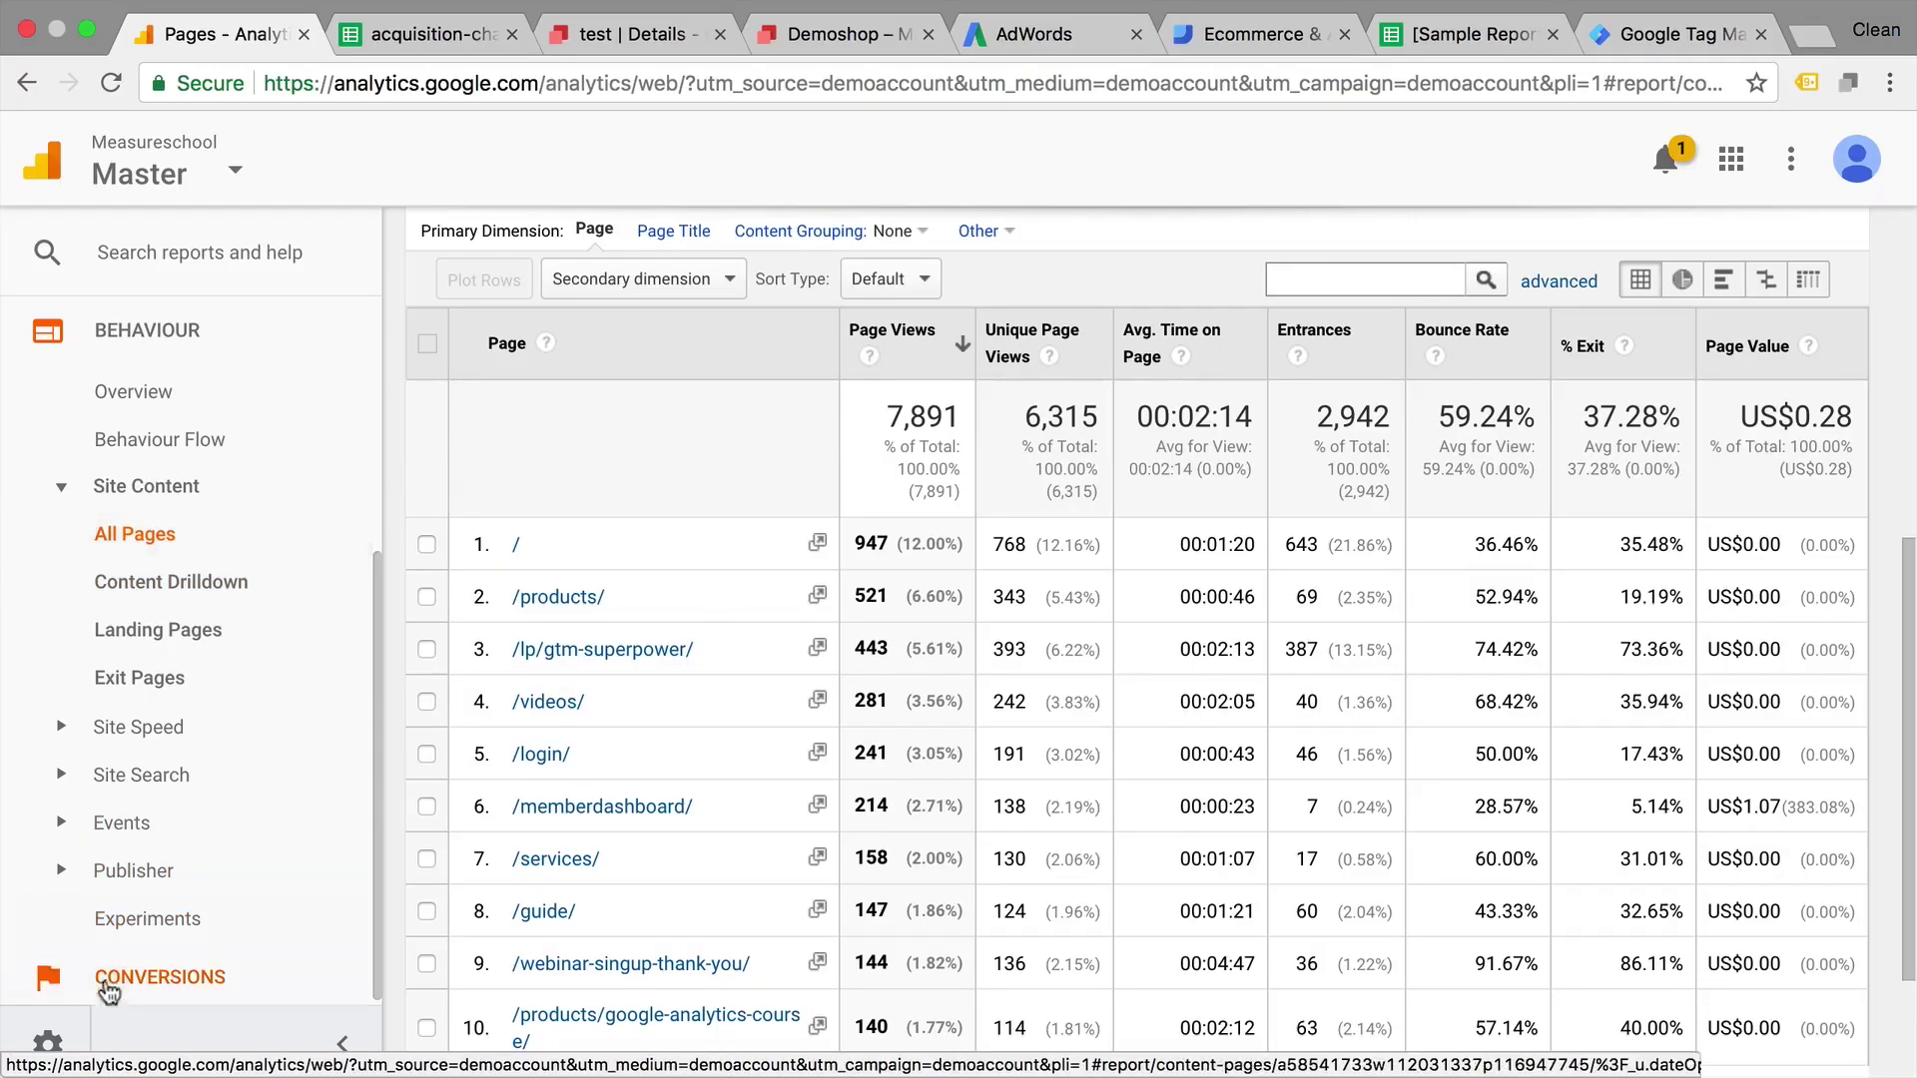
click(60, 1030)
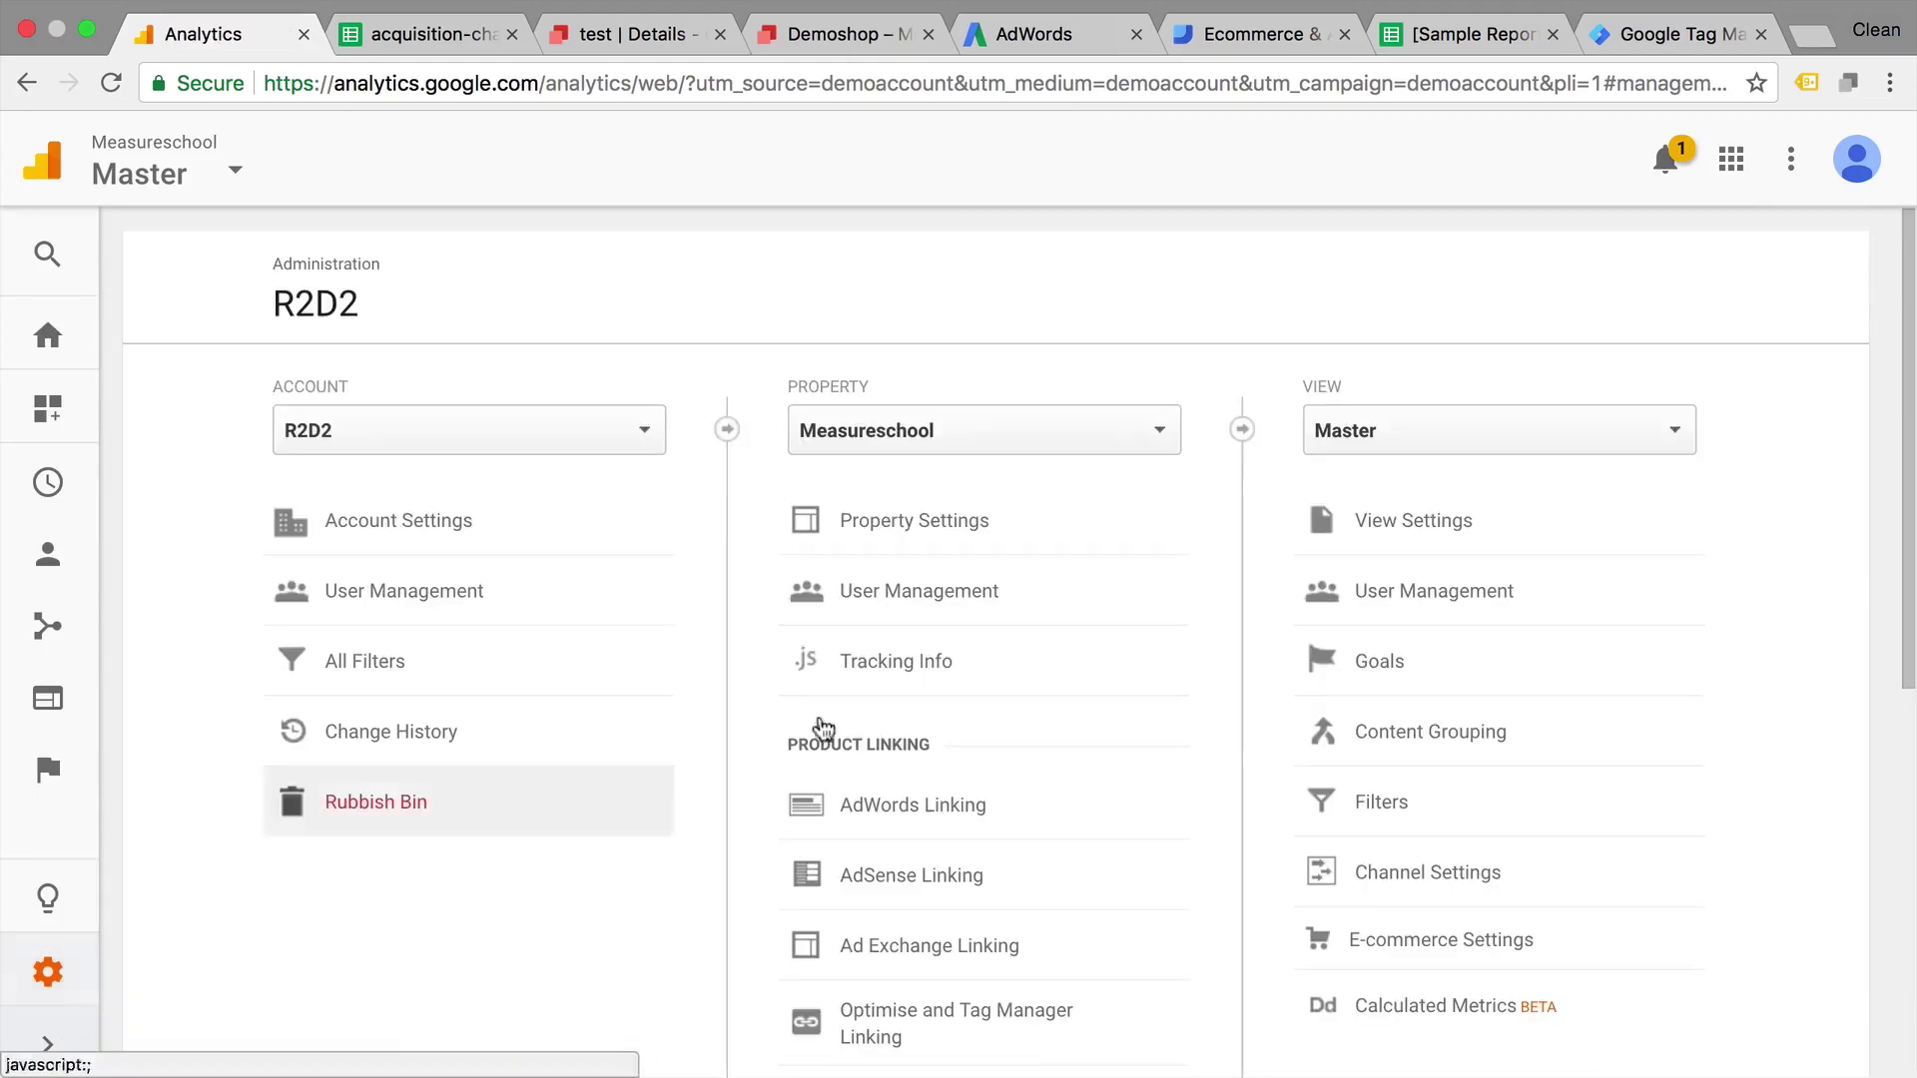
click(983, 817)
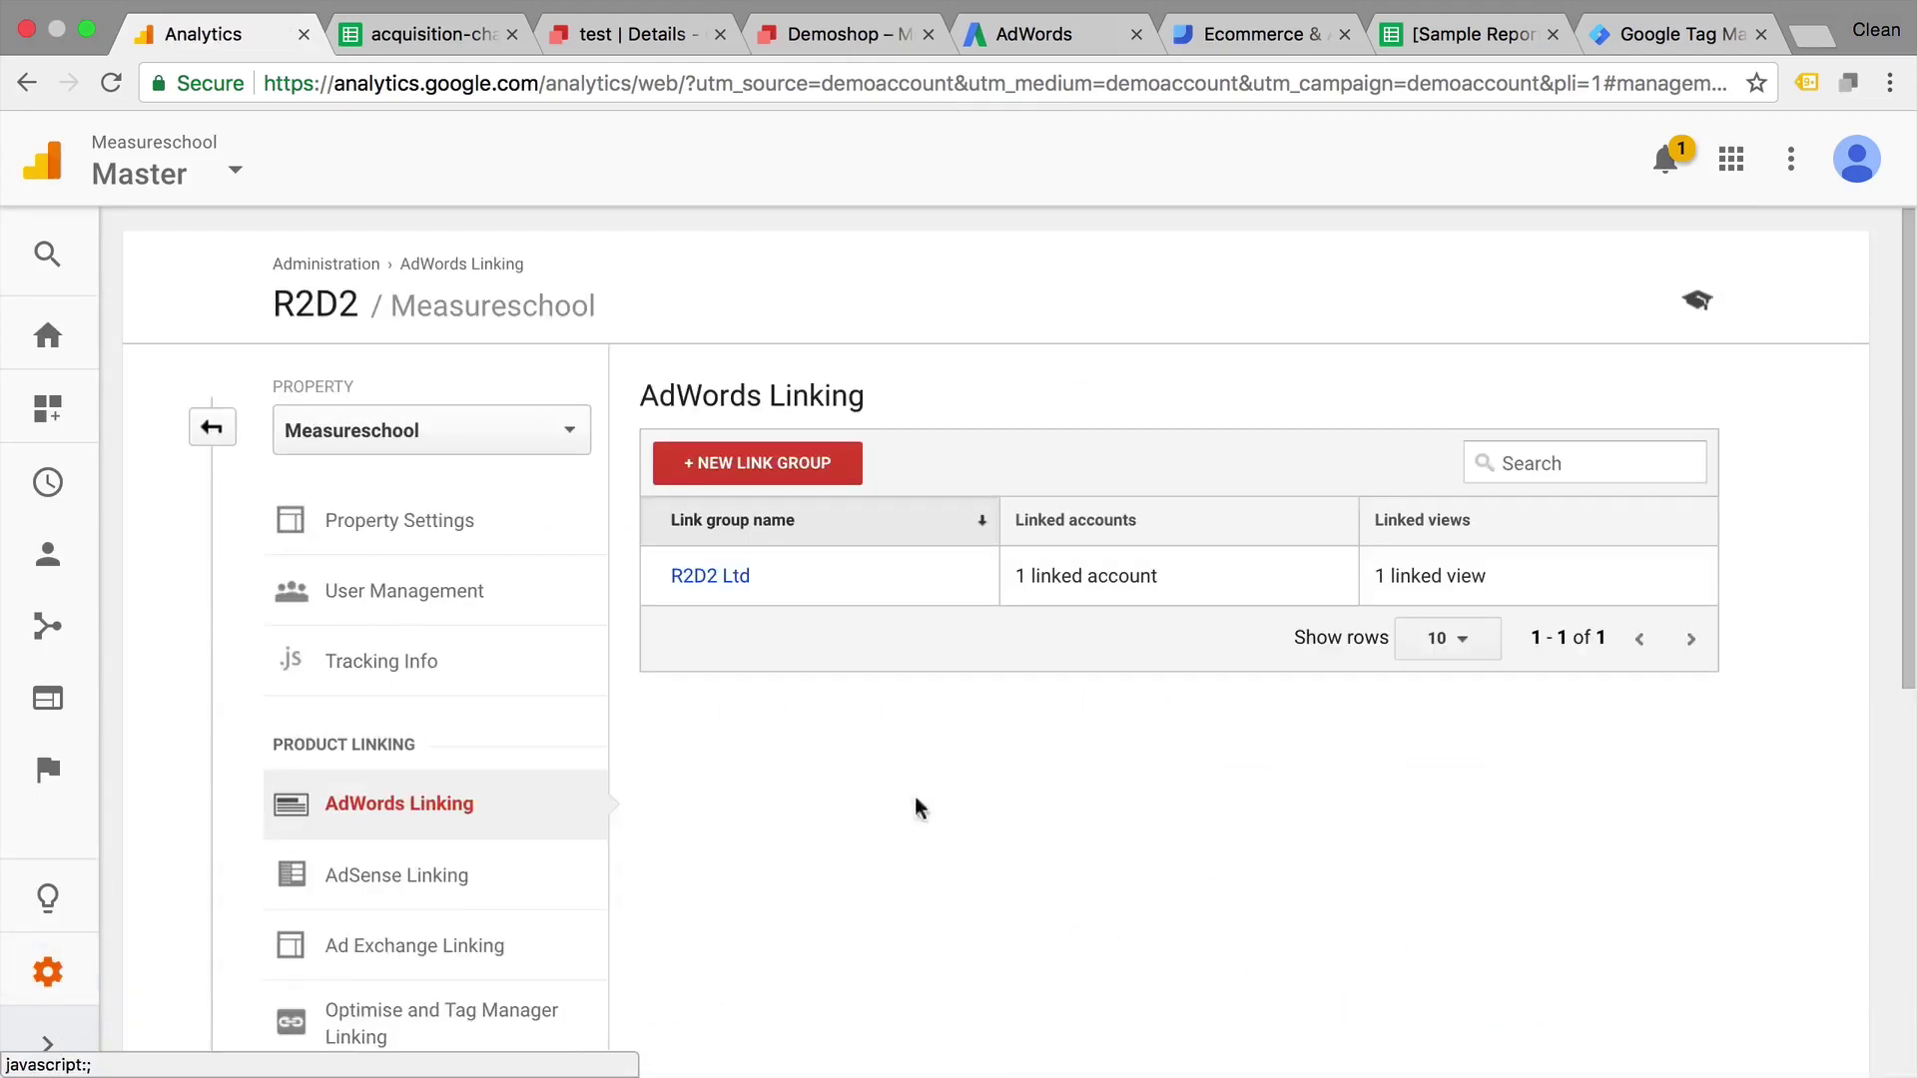
Open the Audience Overview report and inspect the All Users segment.
click(40, 574)
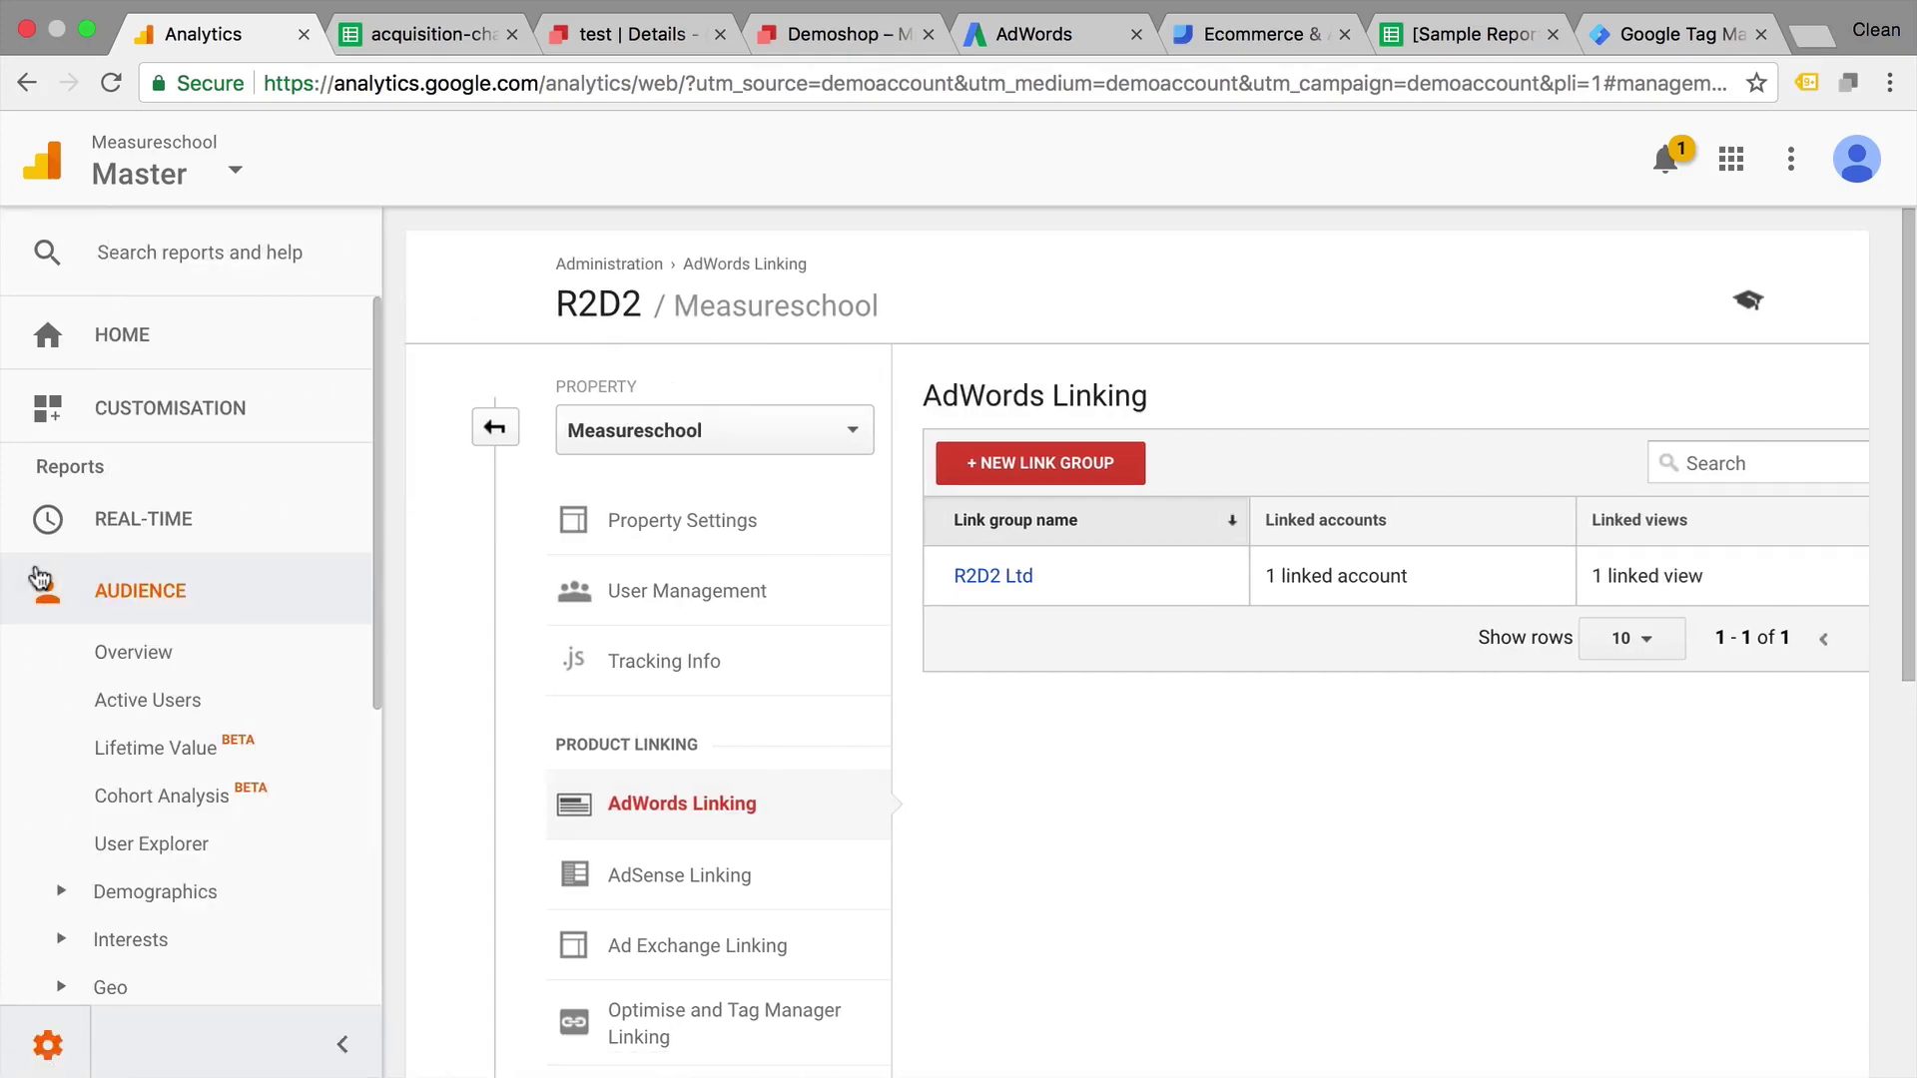
click(155, 653)
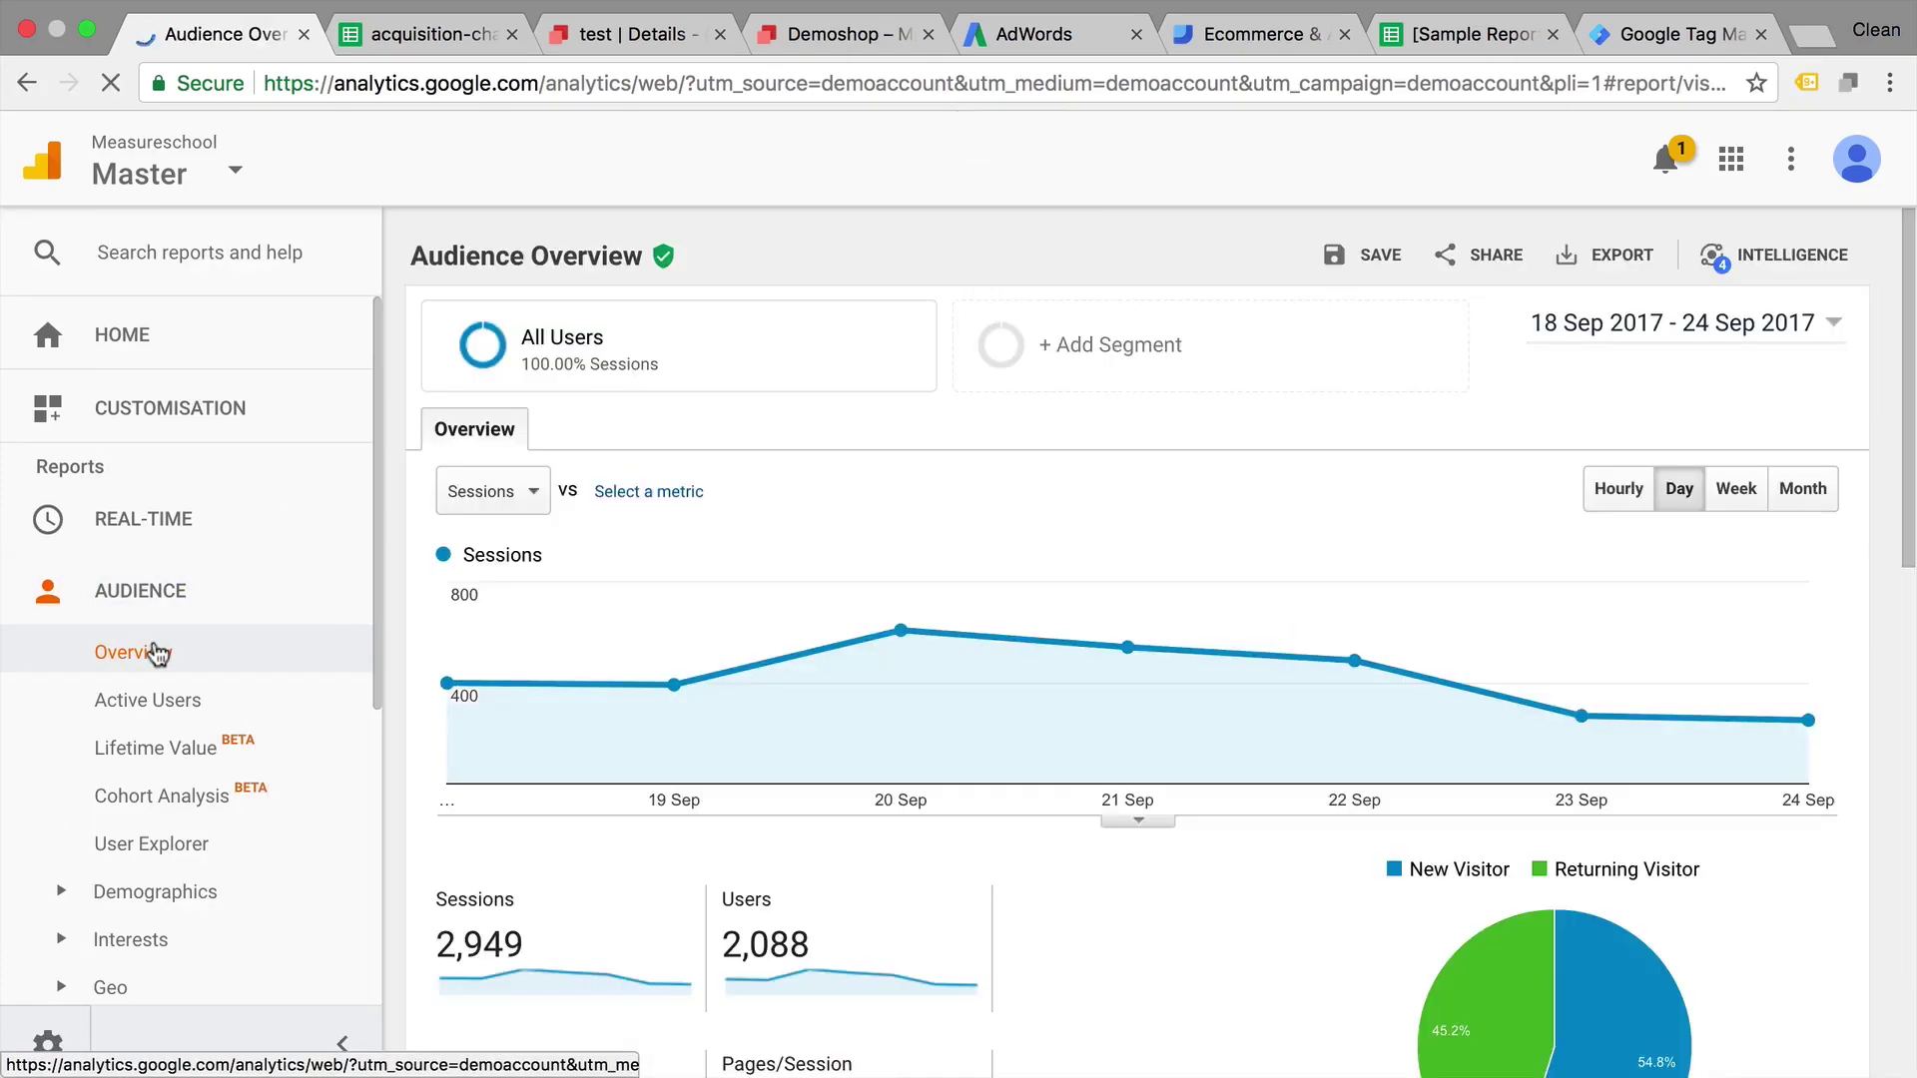
mouse_move(604, 383)
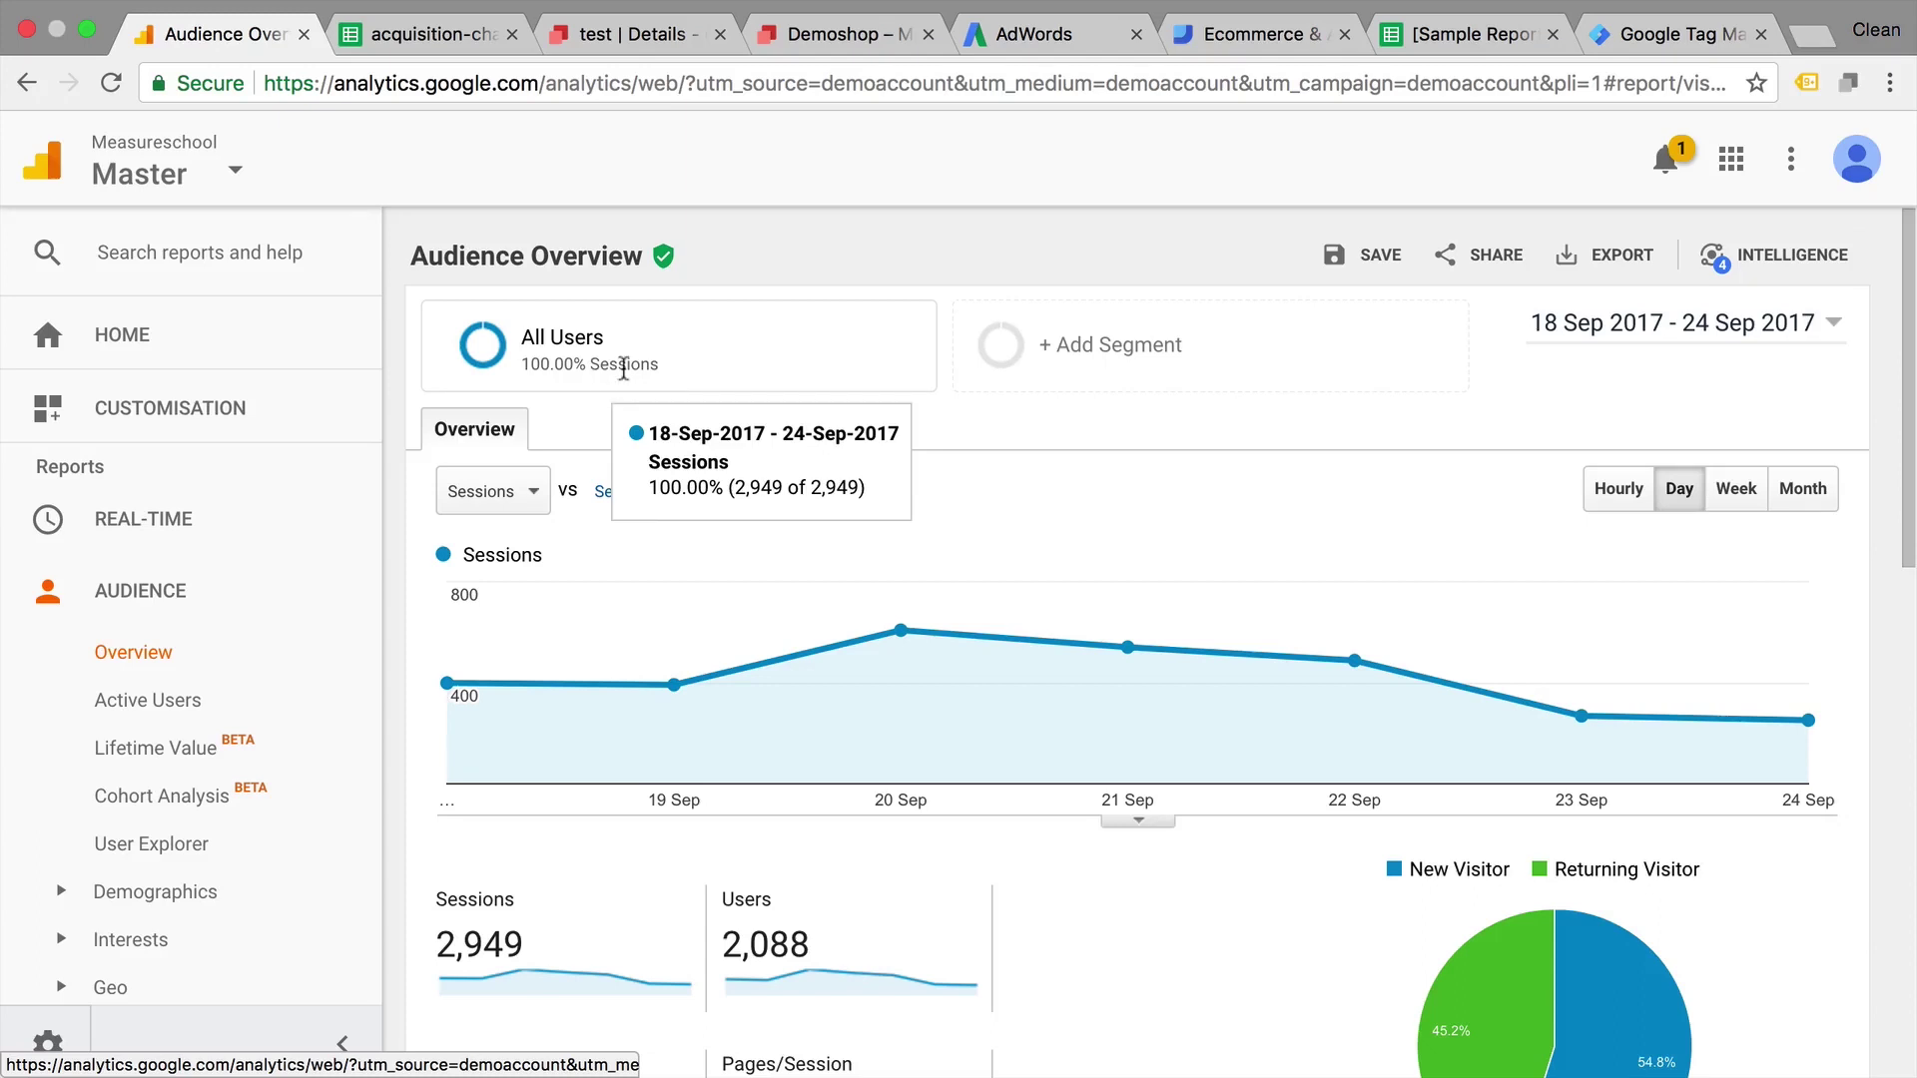
Select the YouTube Traffic segment for the Audience Overview report and start building an audience from it.
click(1033, 317)
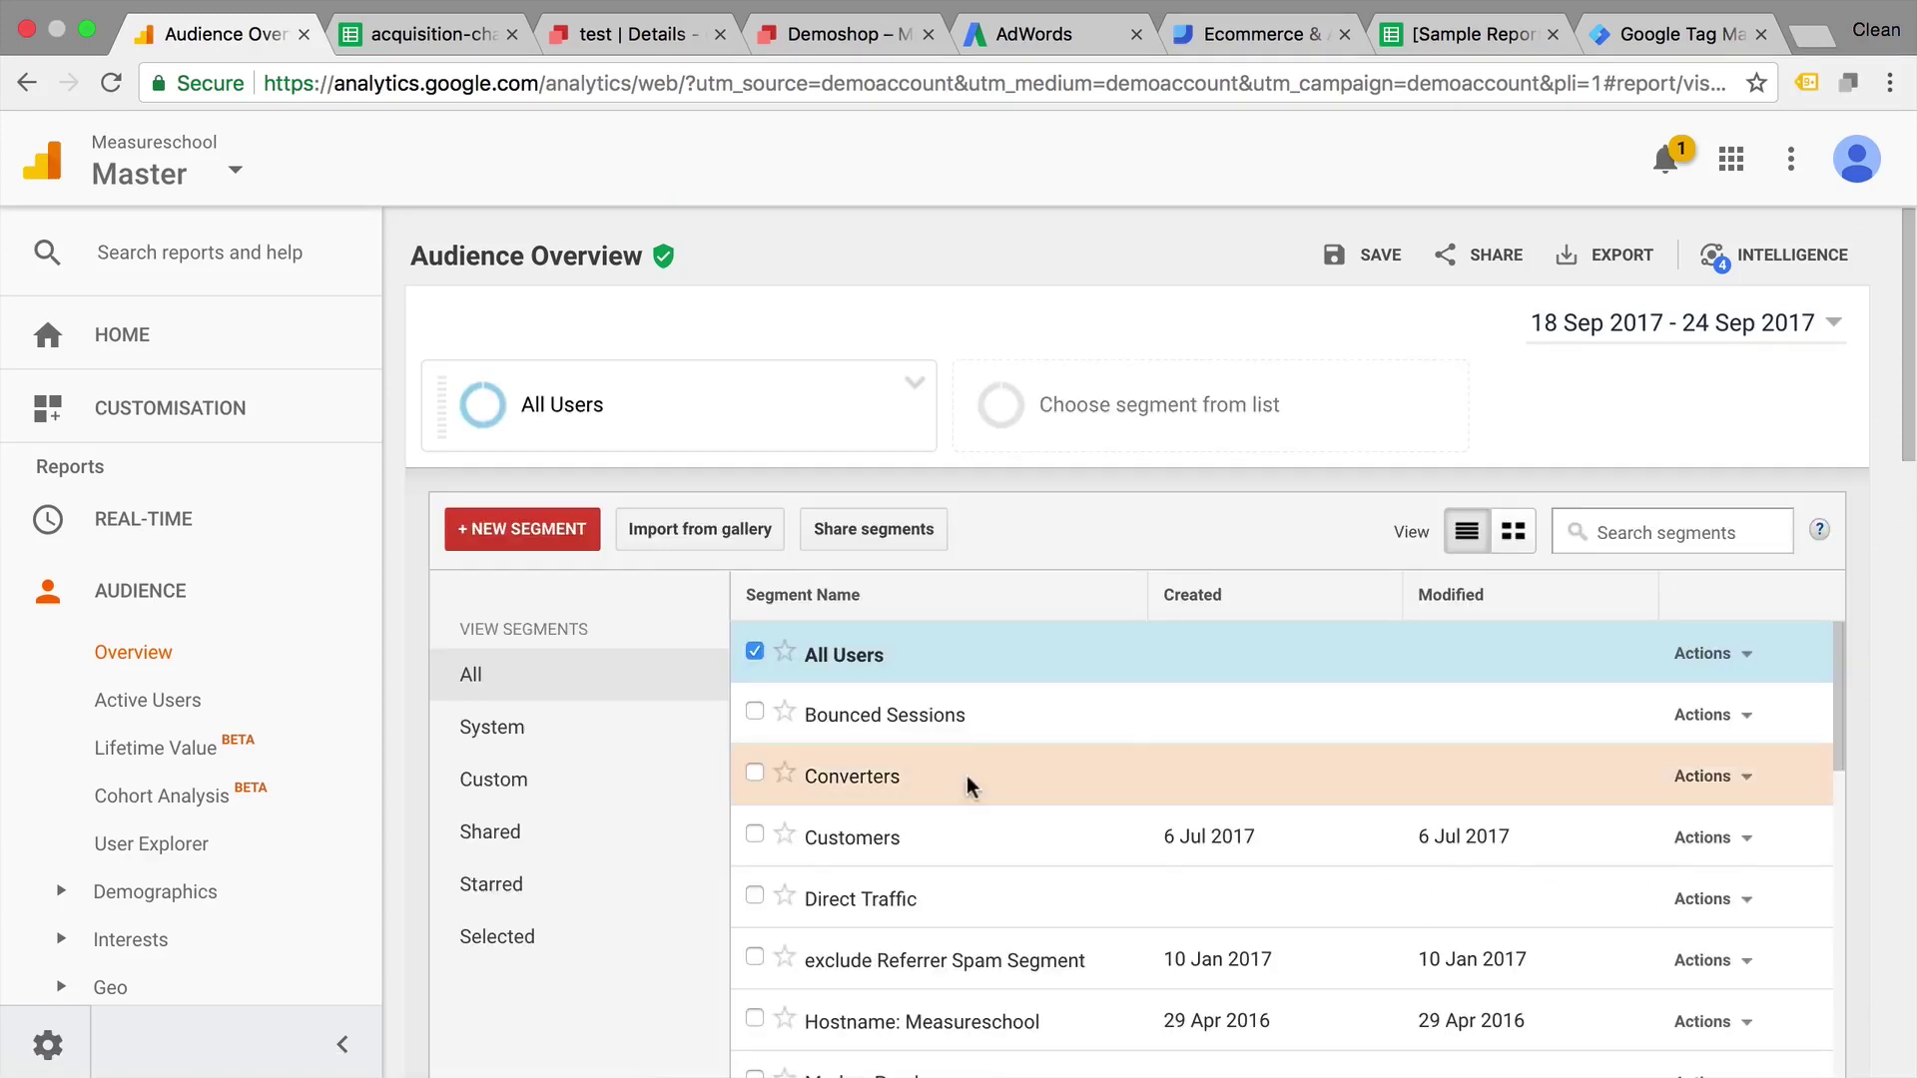
scroll(967, 780, down, 15)
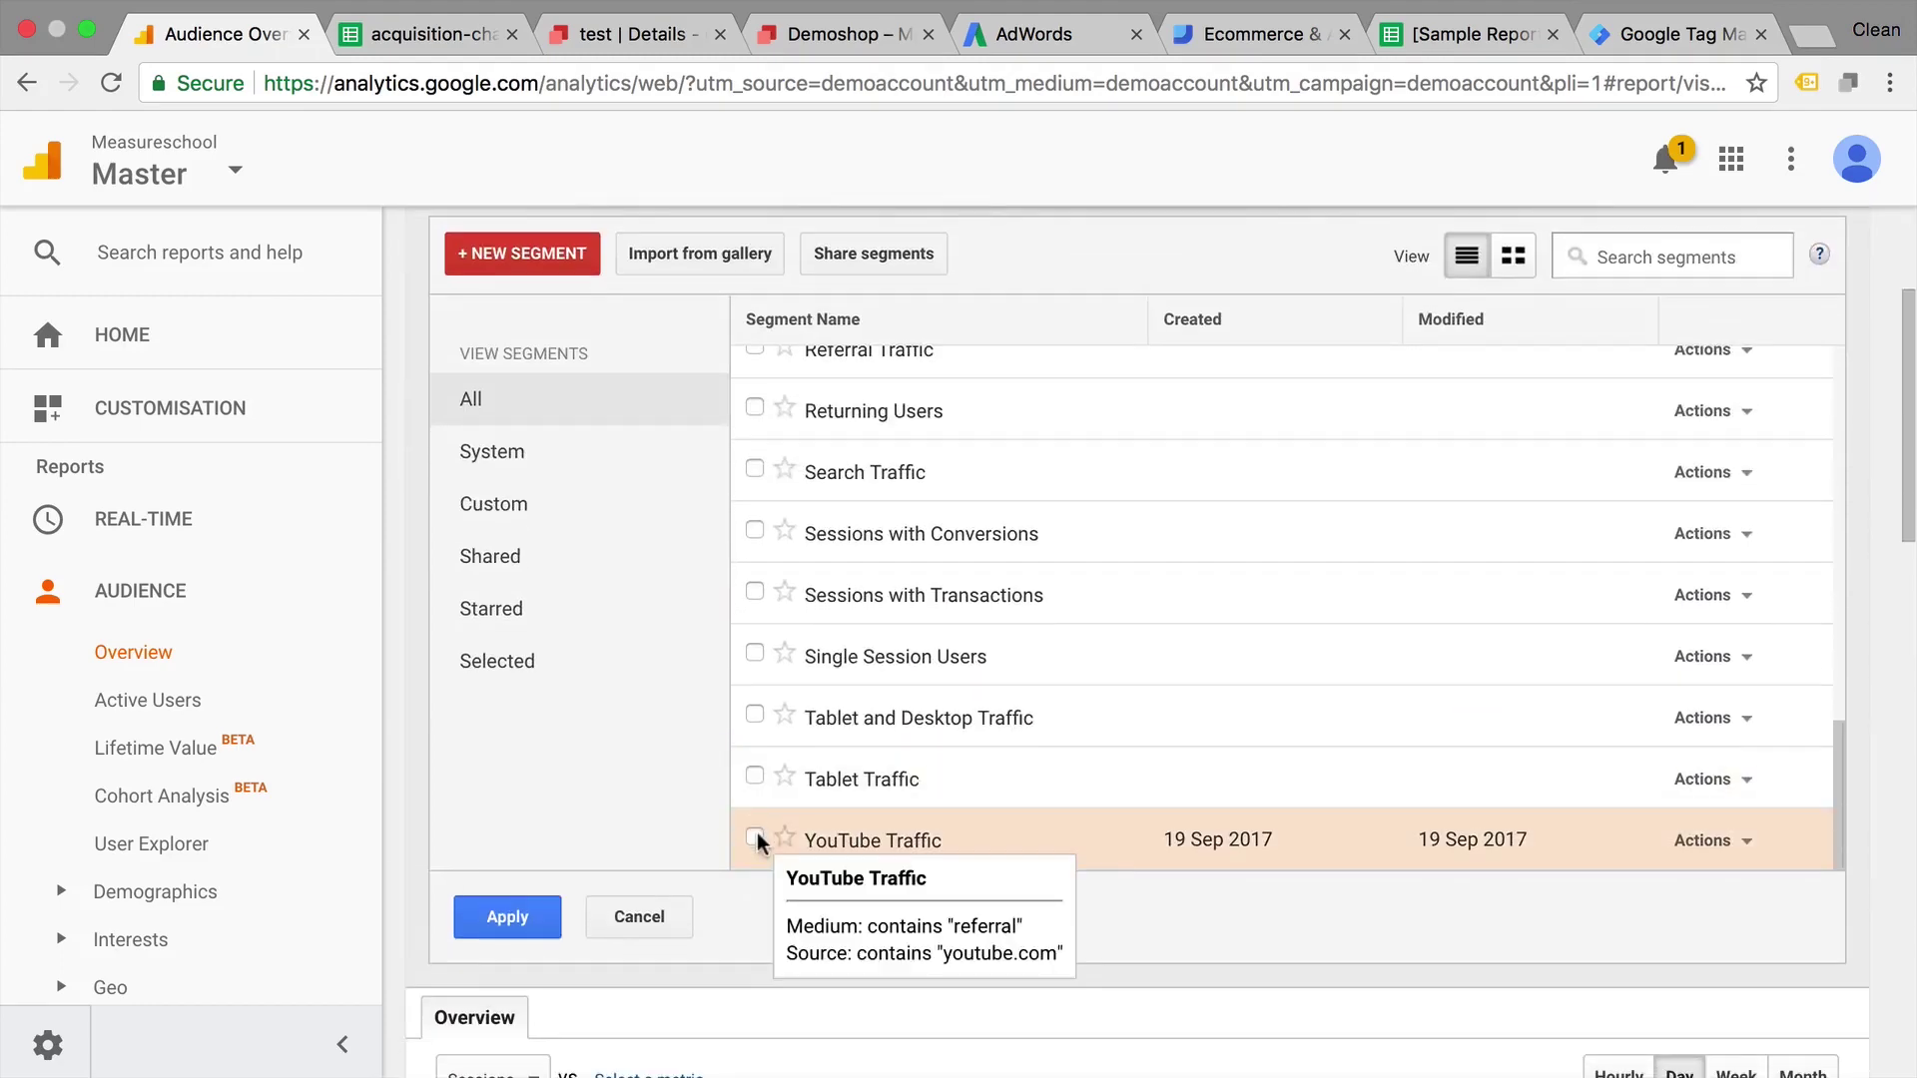
click(756, 839)
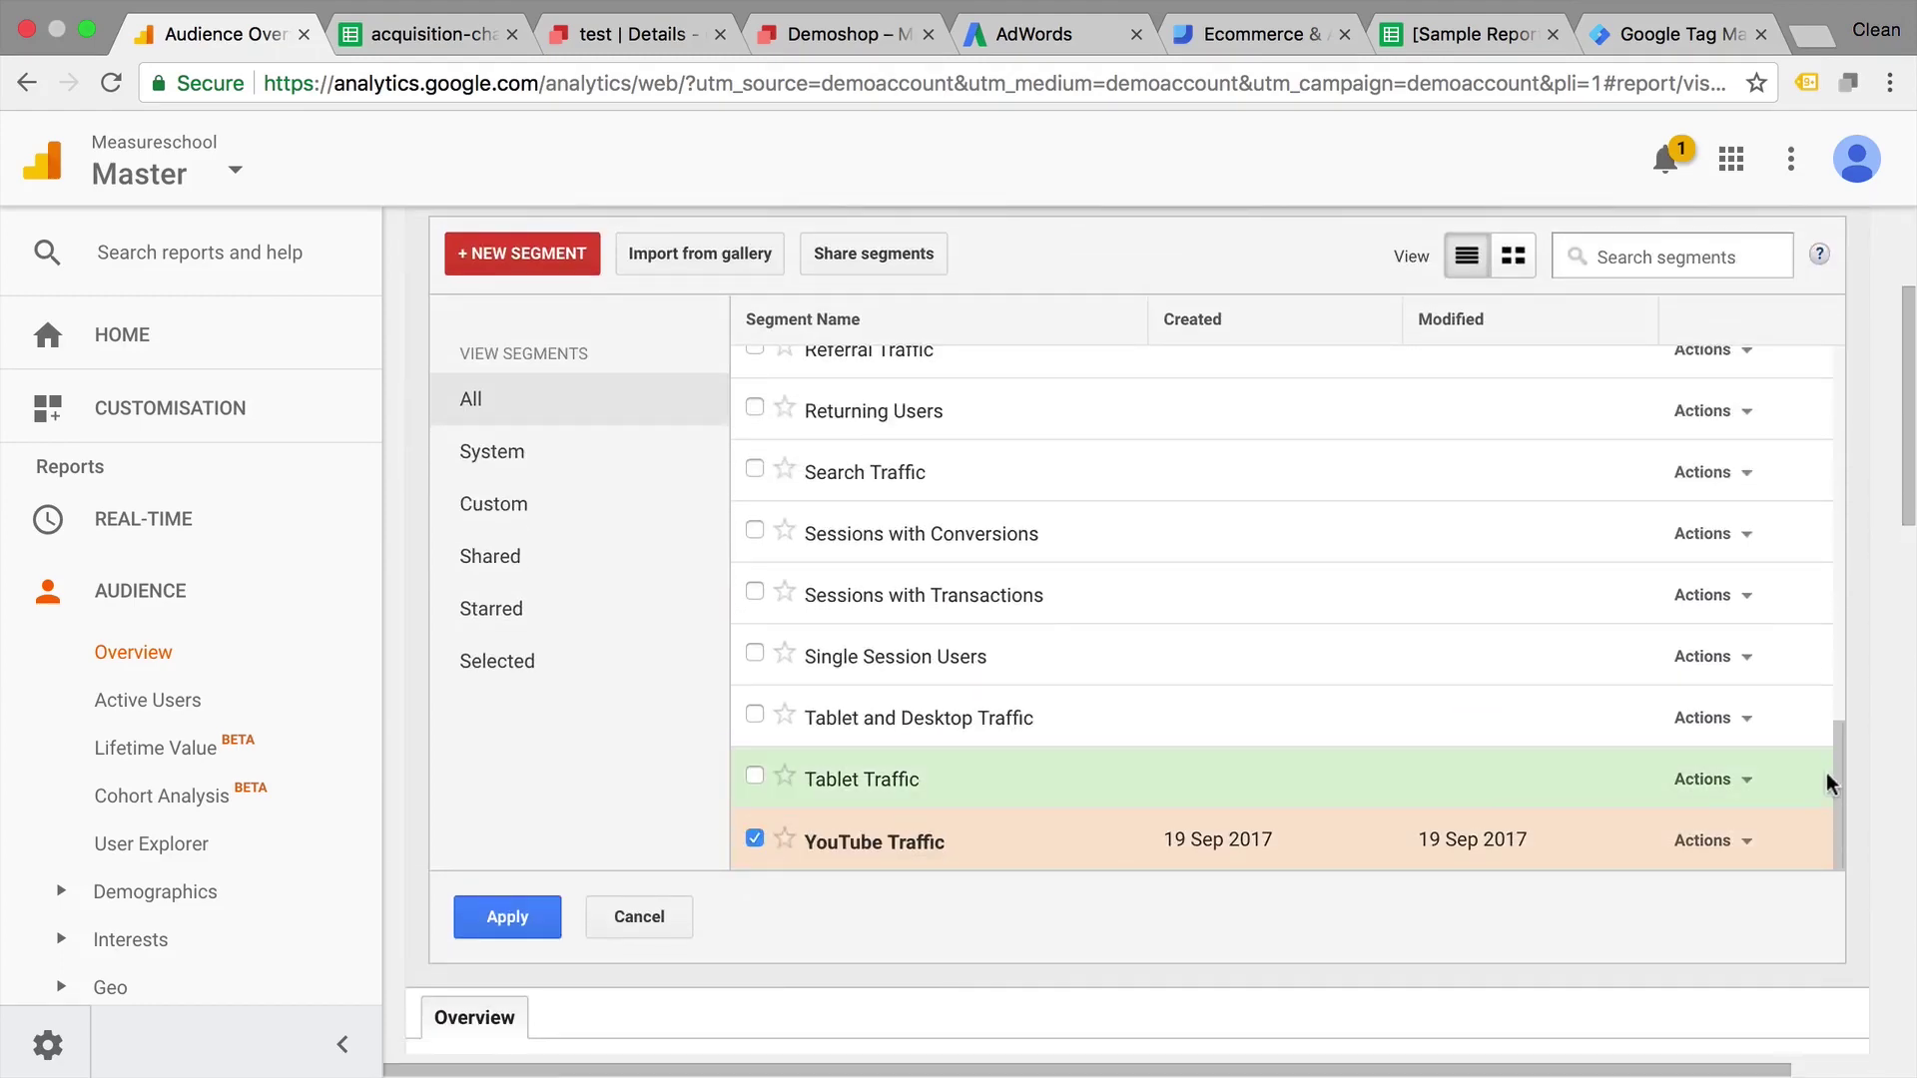
click(1753, 845)
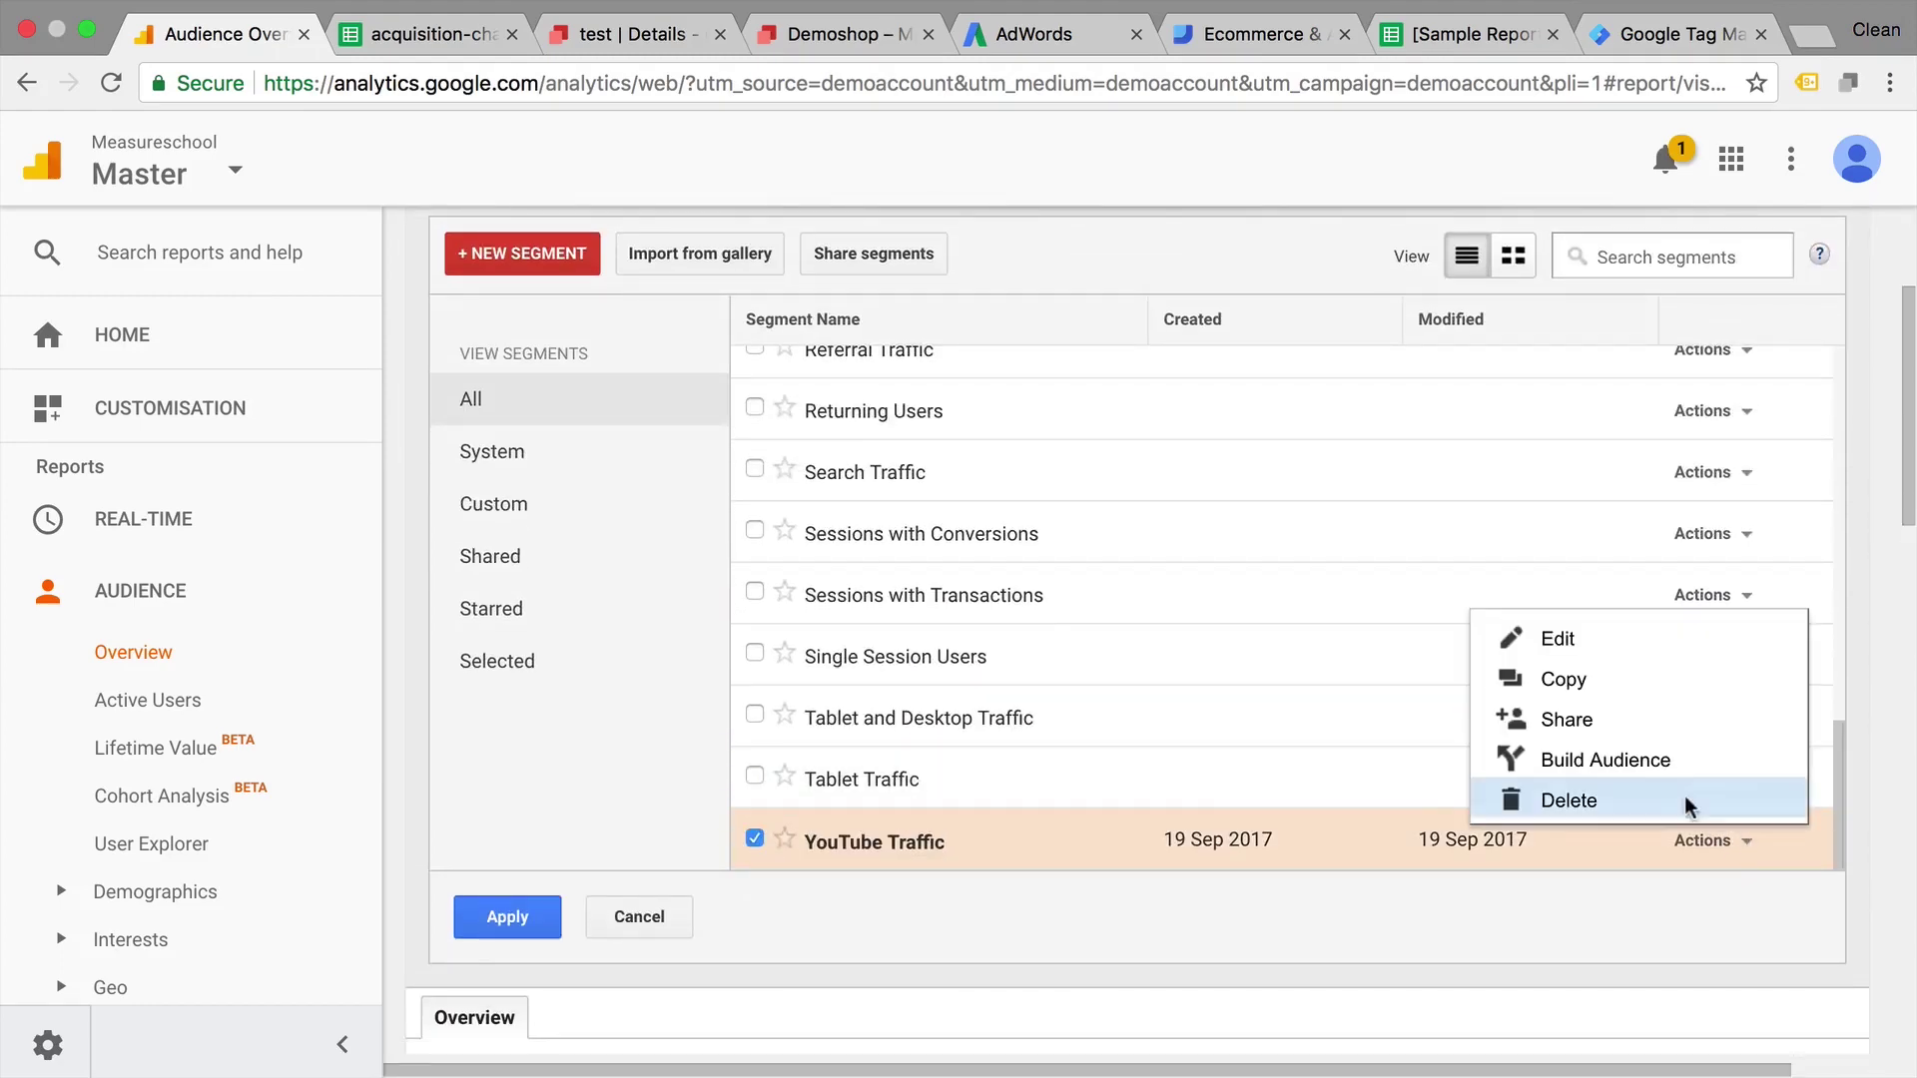
click(1646, 769)
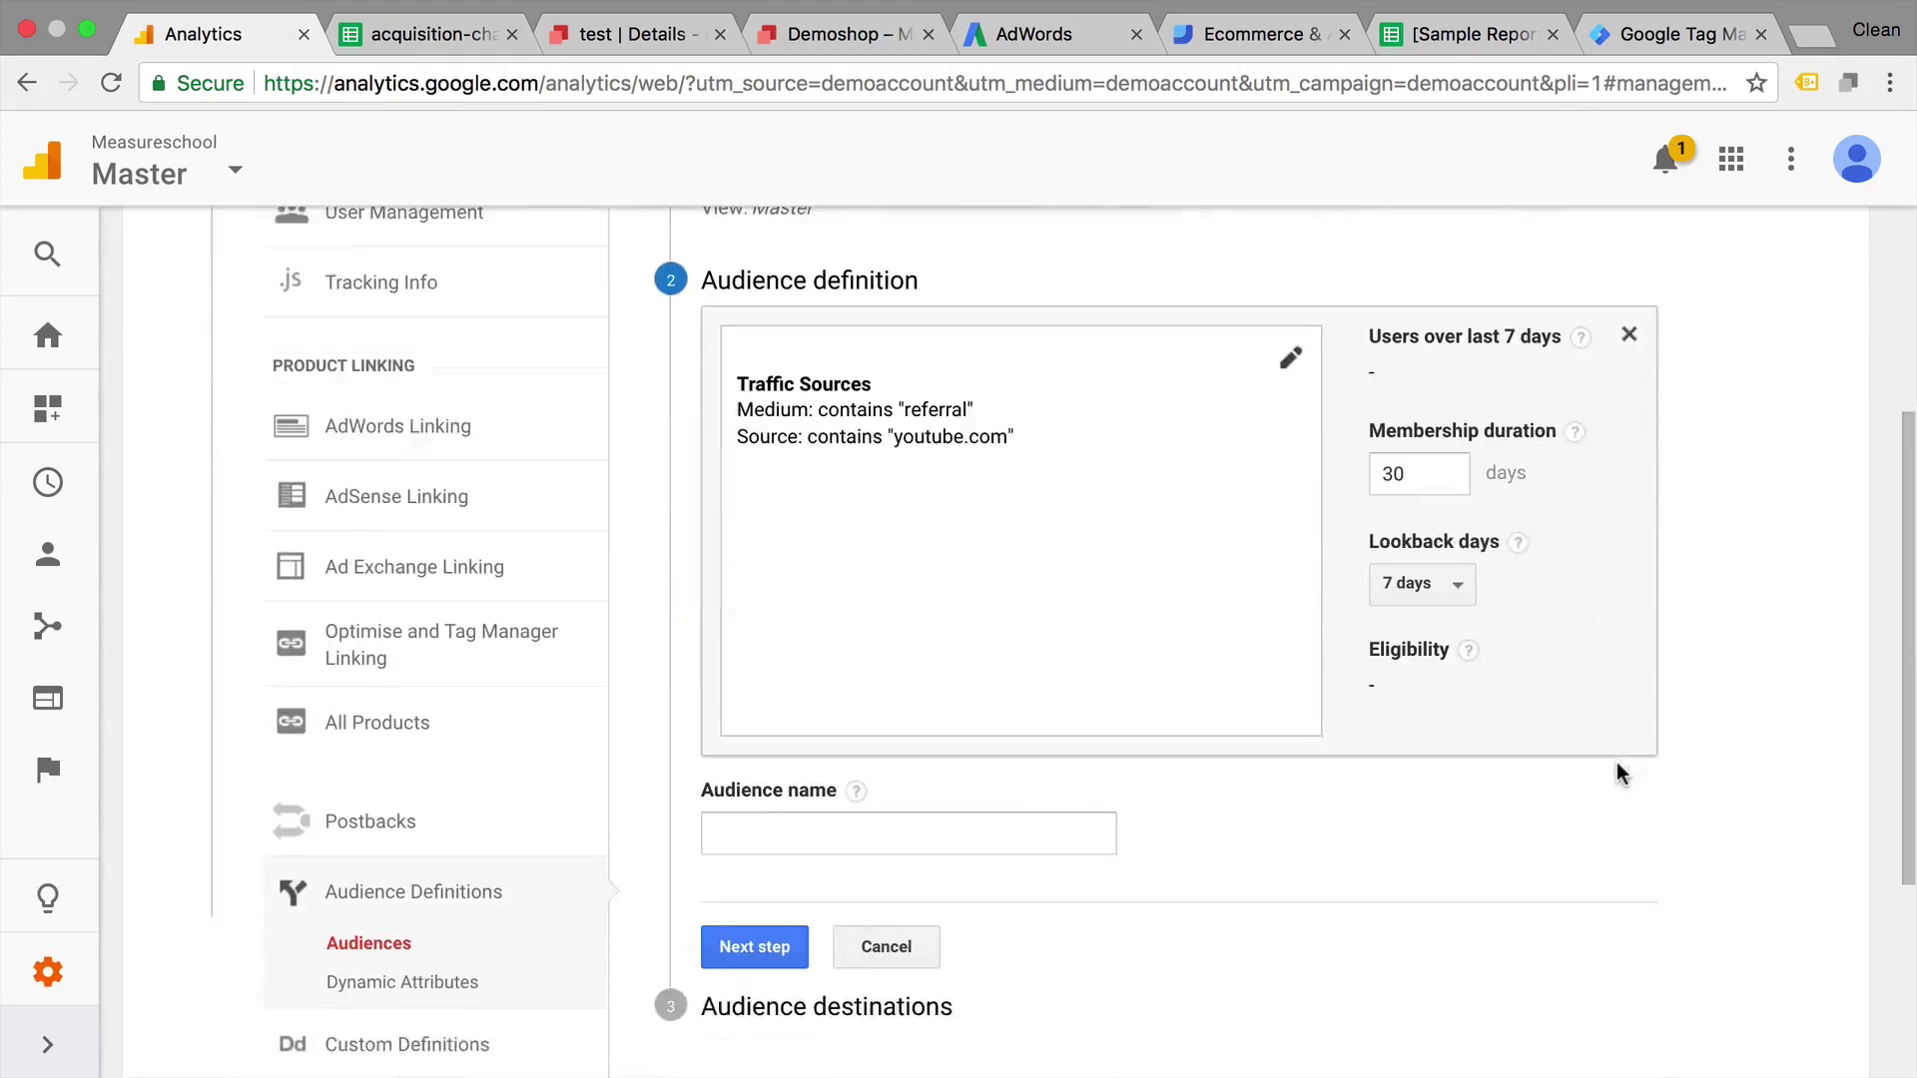
Name the audience "Youtube Traffic" and publish it with the R2D2 Ltd AdWords account as its destination.
click(907, 785)
text(Youtube Traffic)
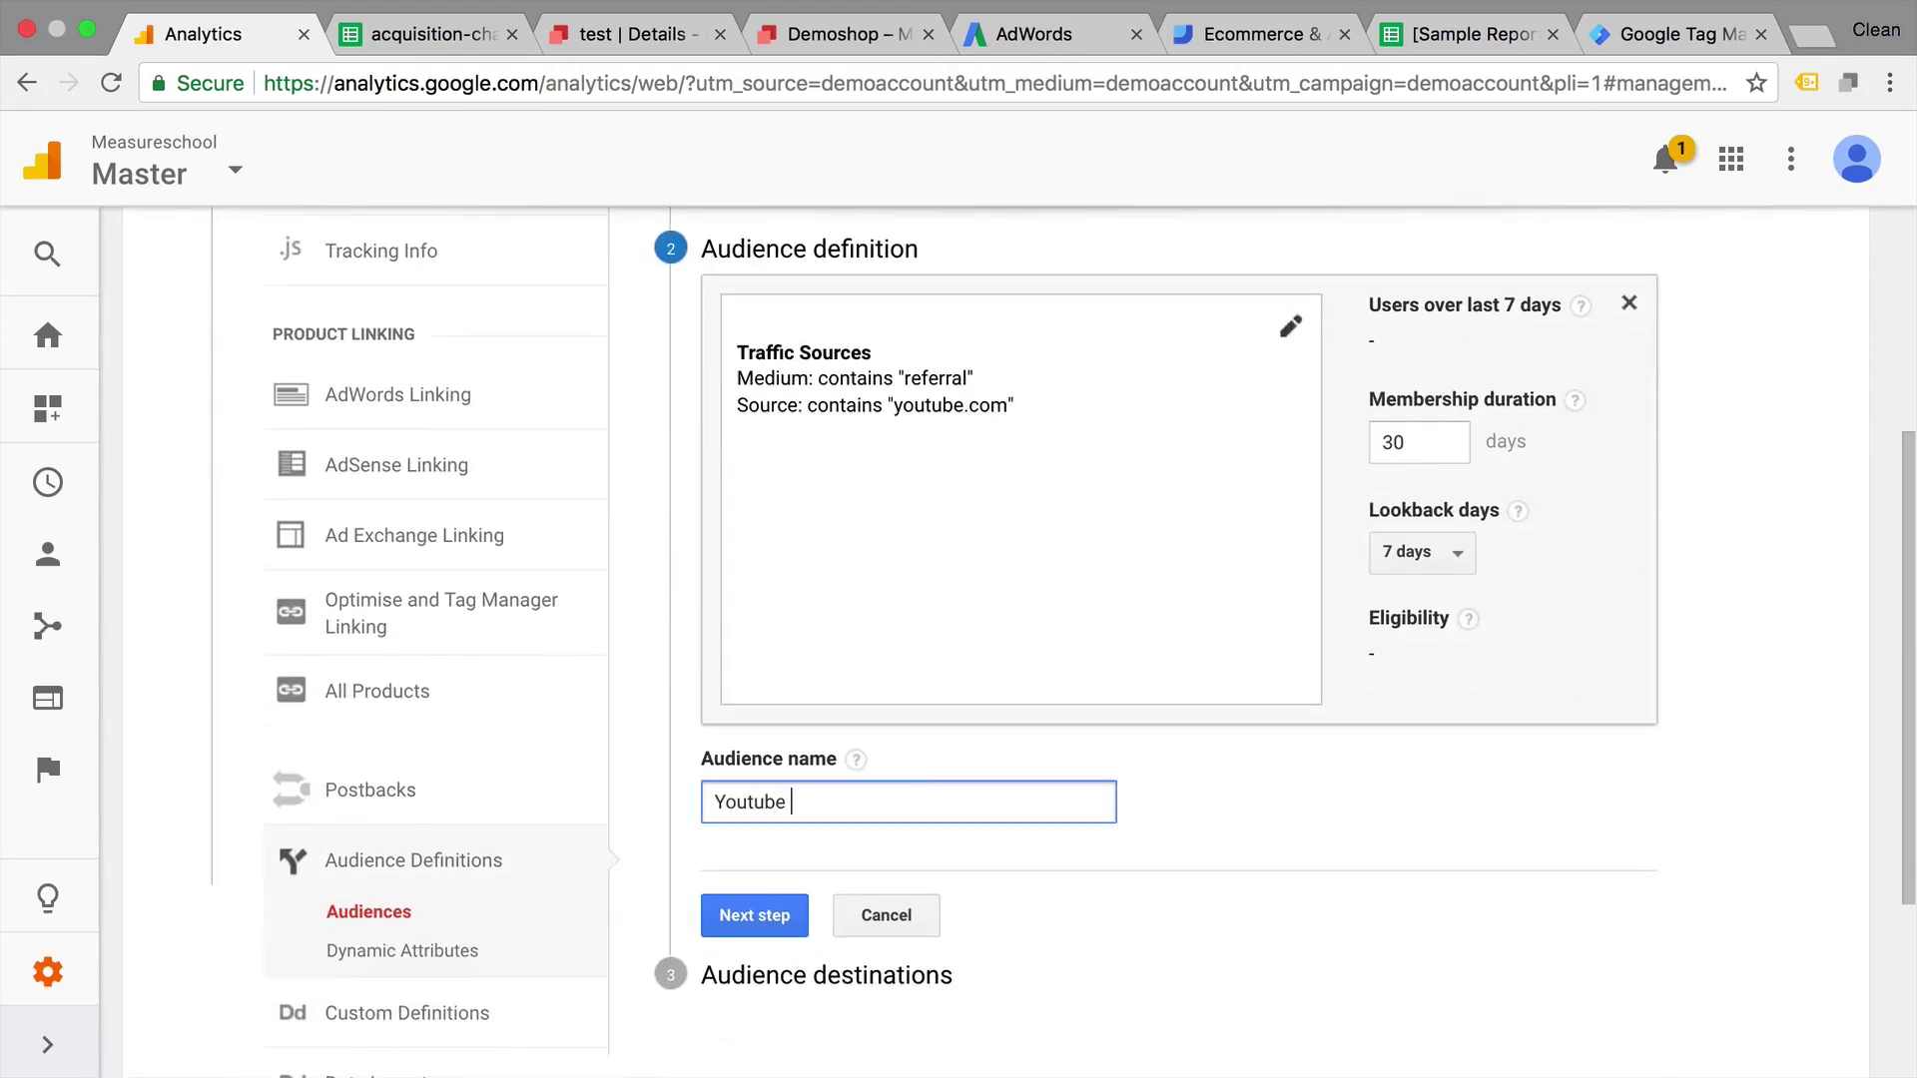
click(753, 914)
click(788, 654)
click(749, 603)
click(766, 912)
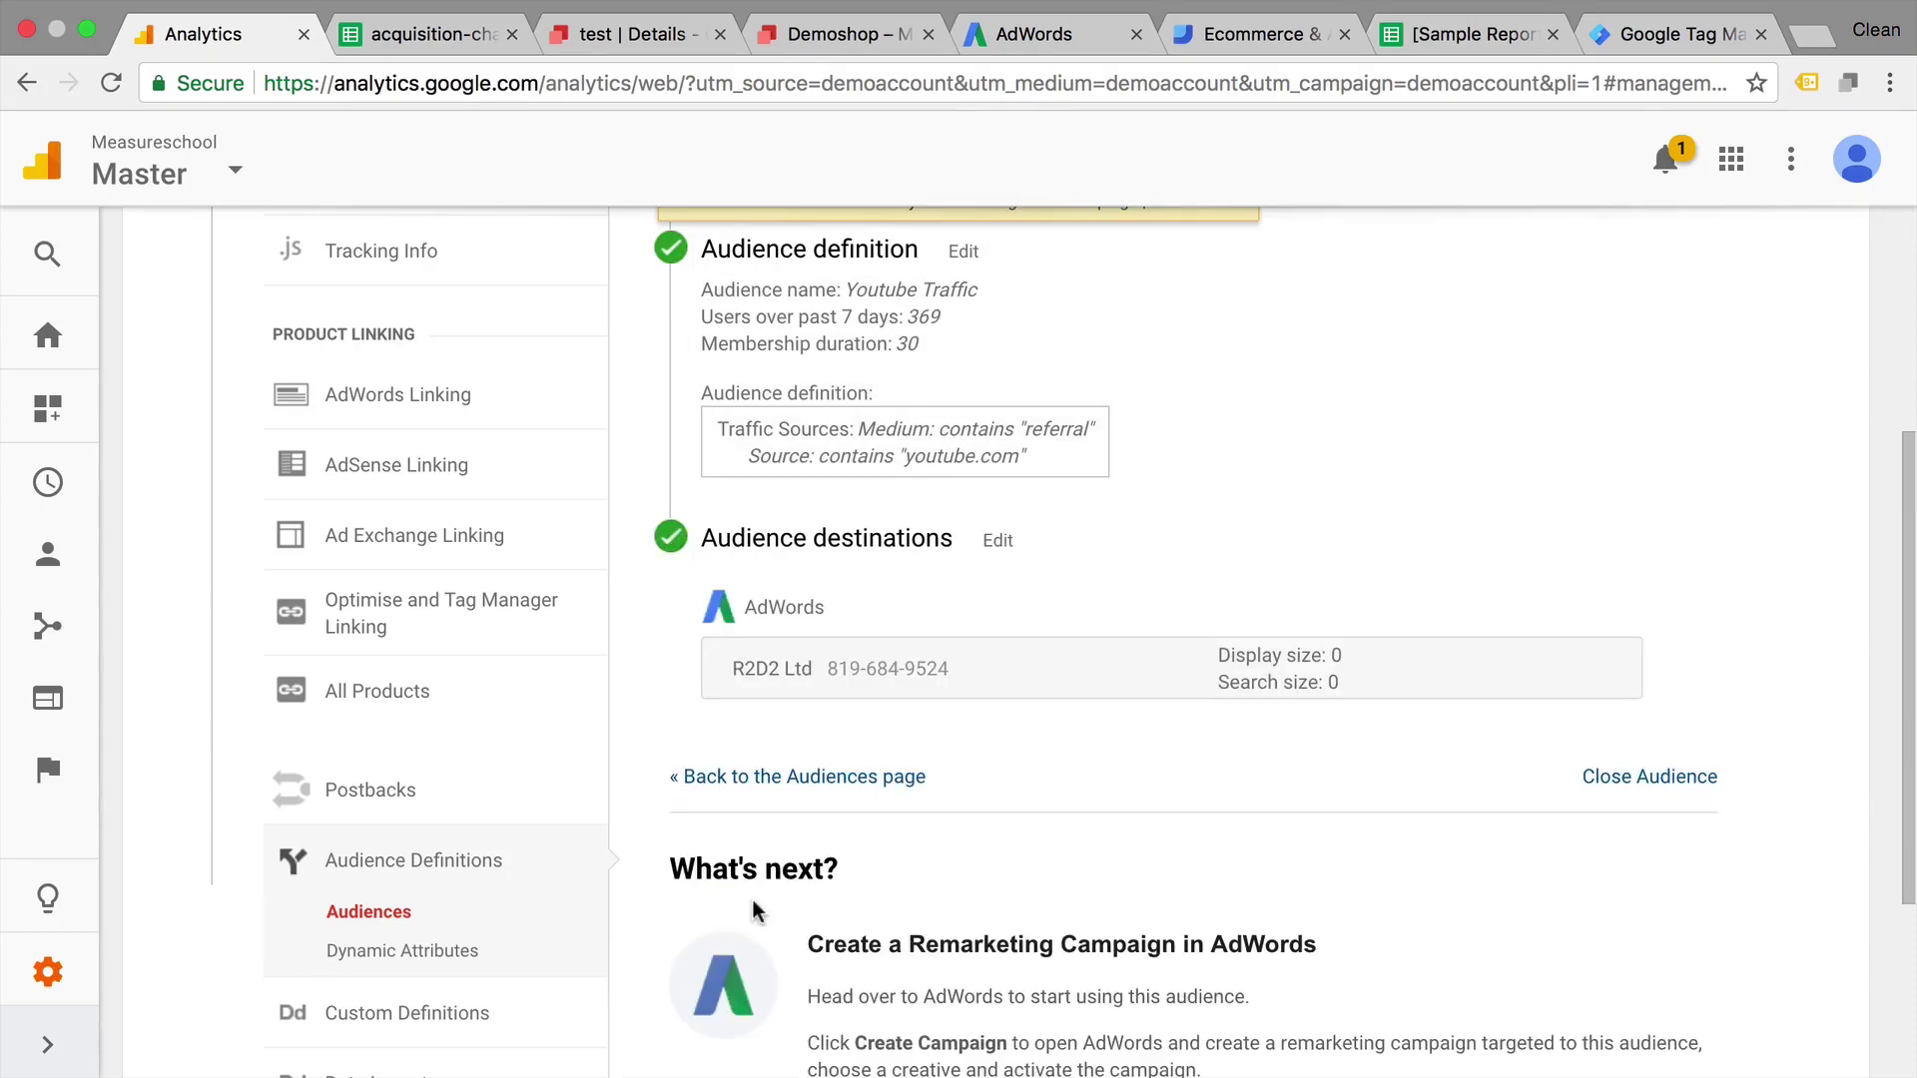
scroll(761, 910, down, 5)
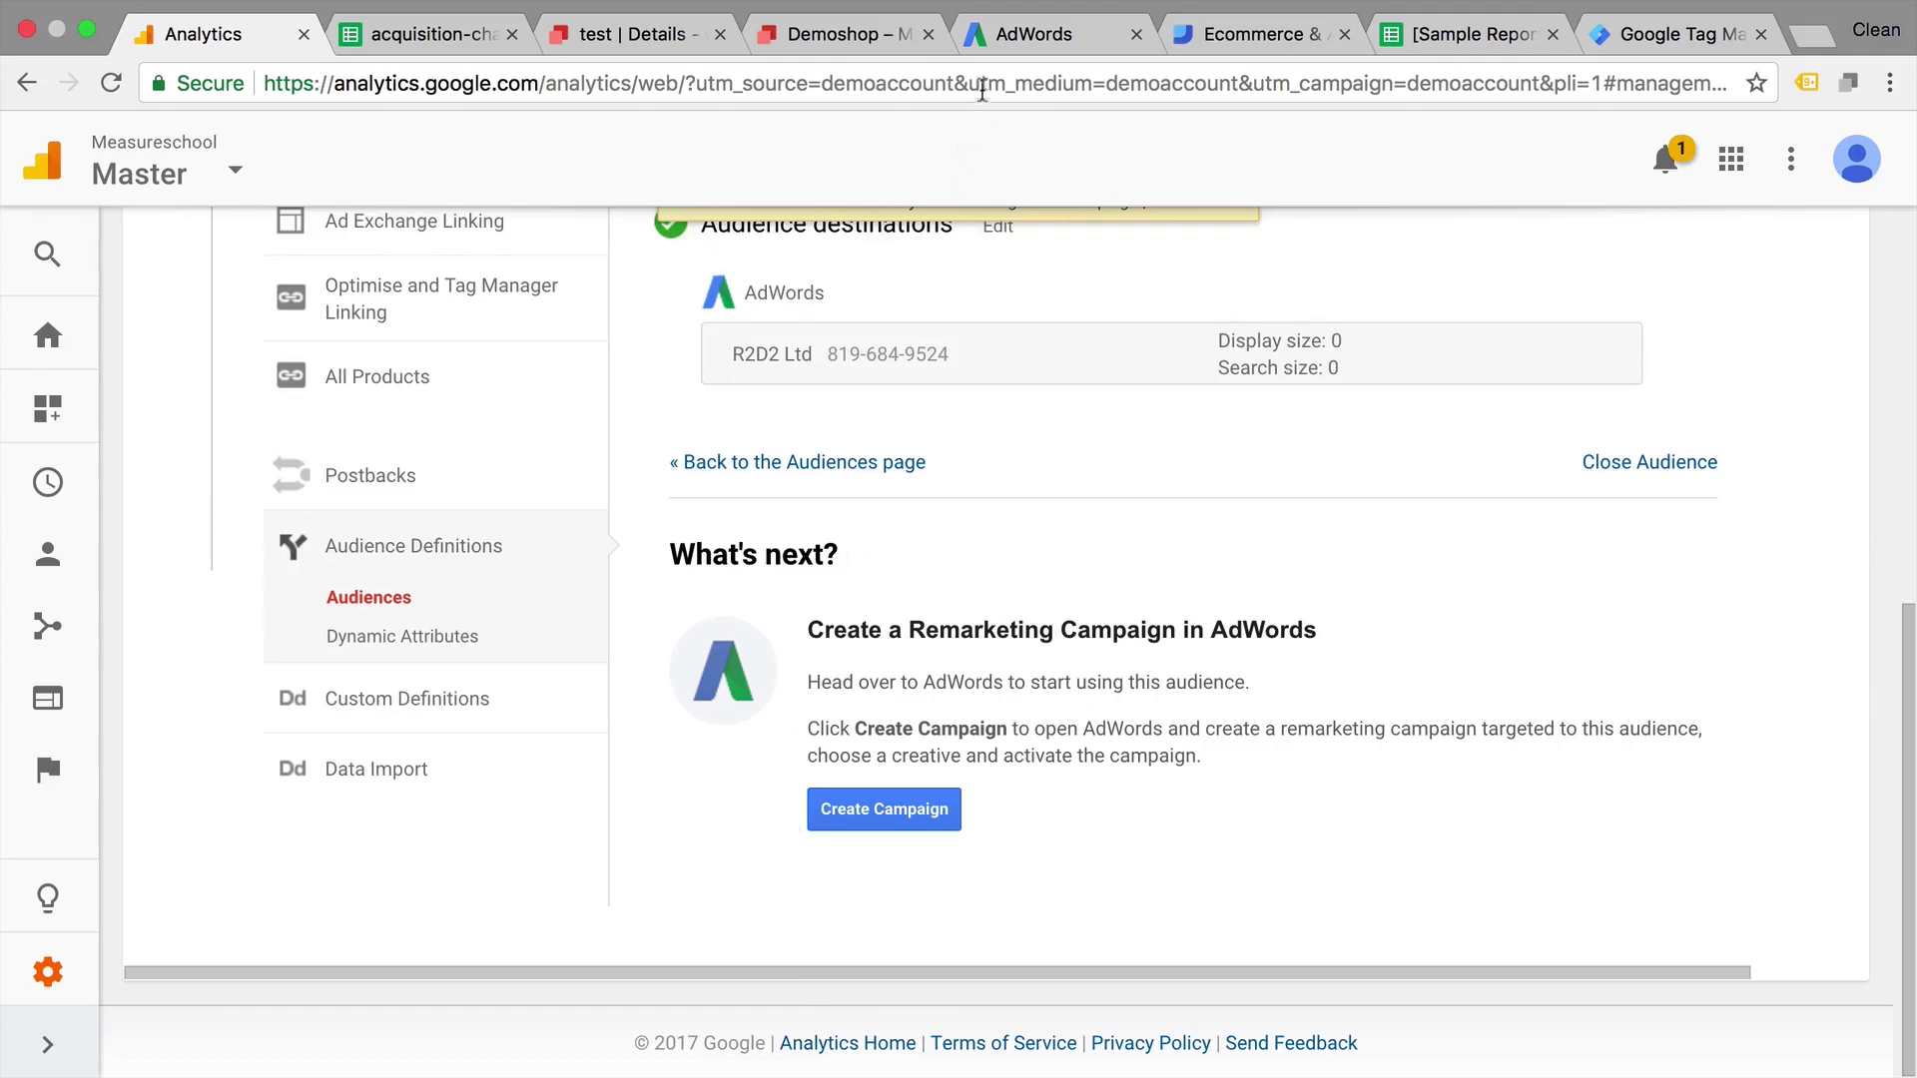
Switch to AdWords, open the Audience manager from the shared library and look through the audience lists.
click(1016, 40)
click(1610, 158)
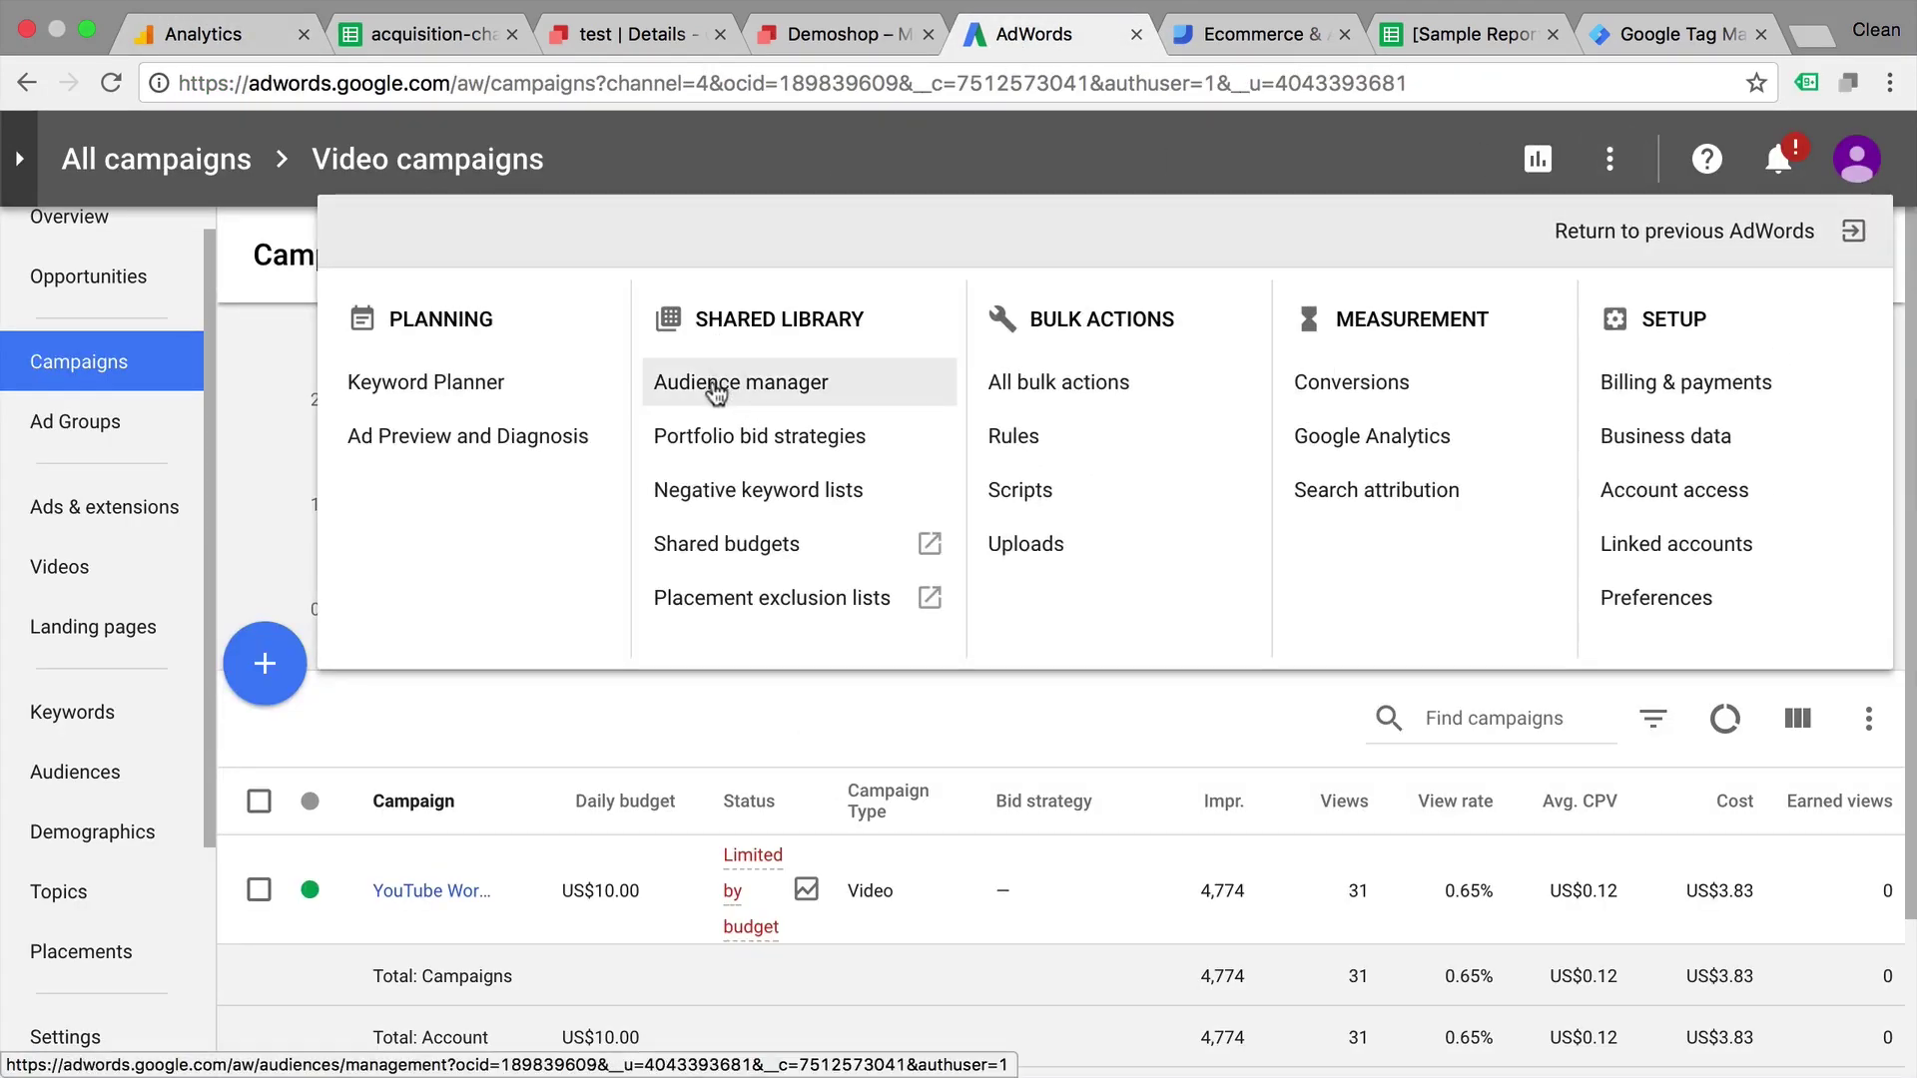
click(715, 394)
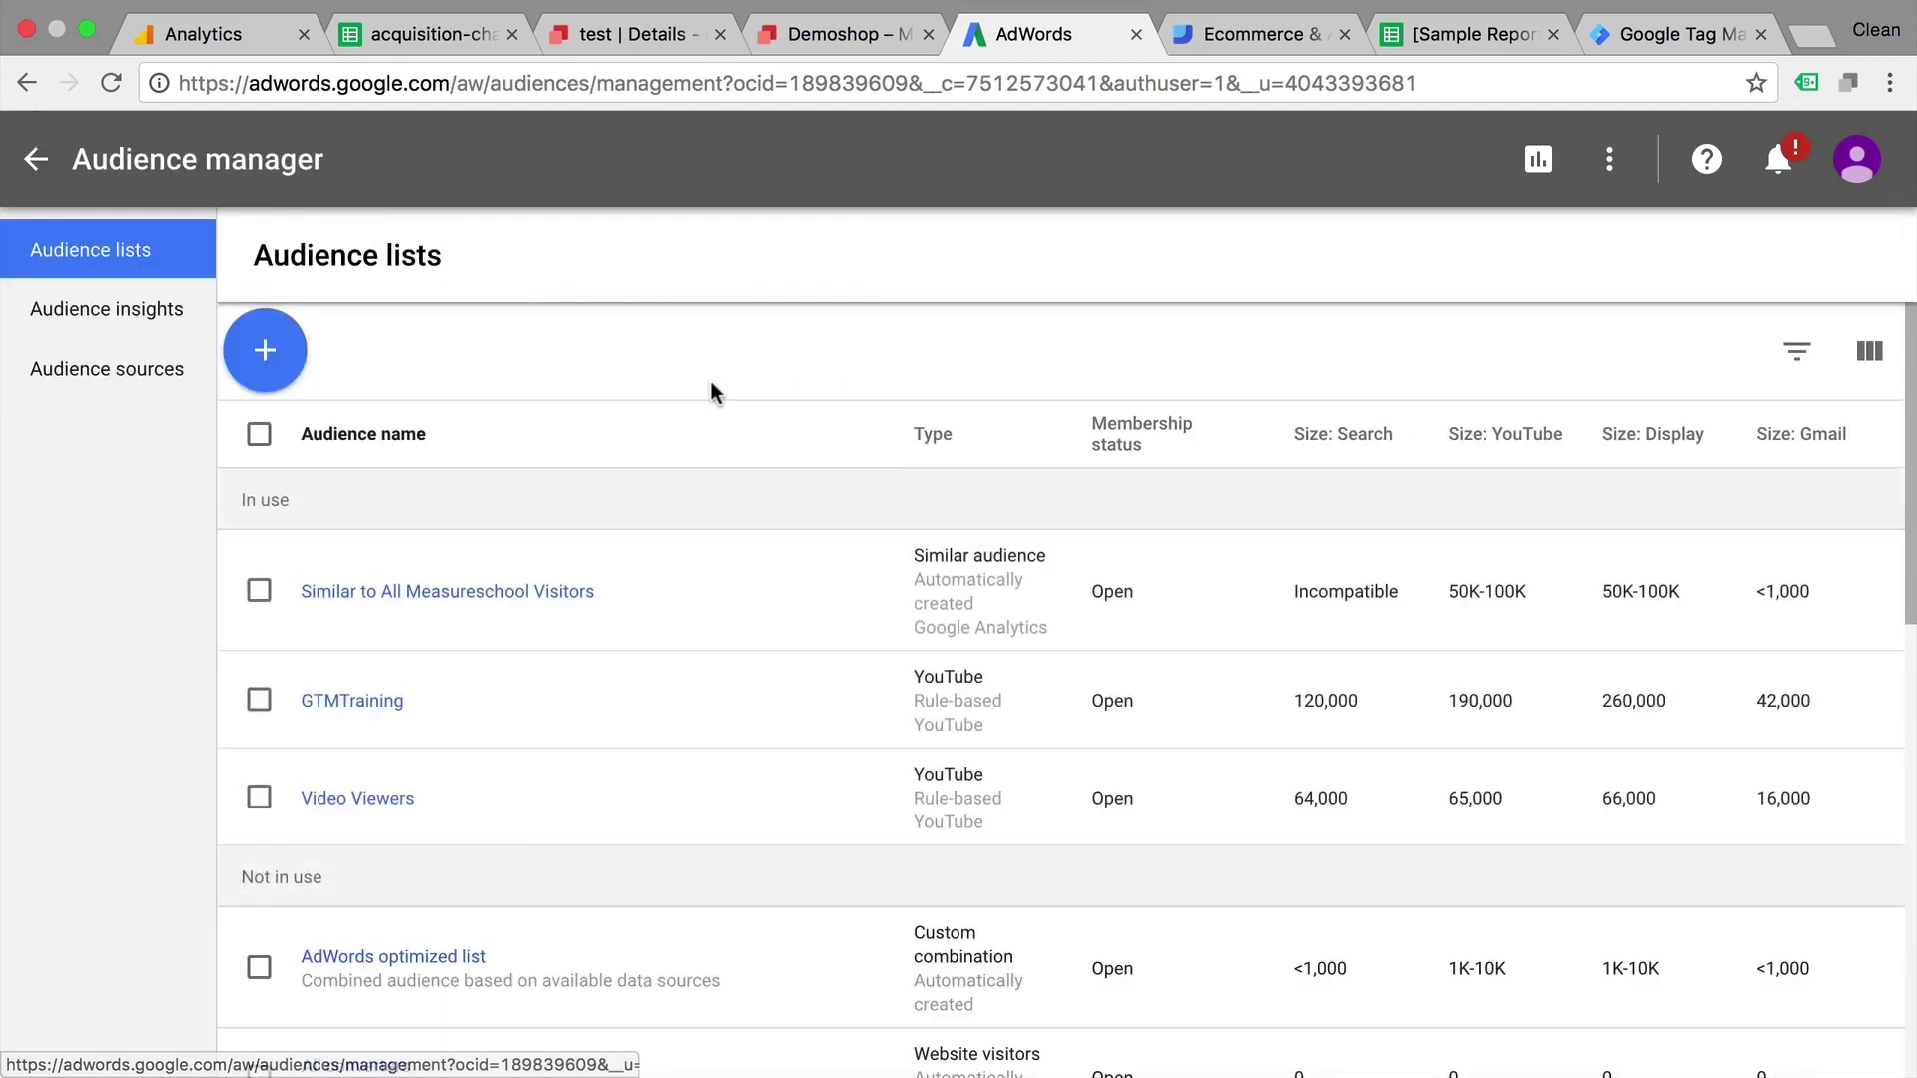
scroll(691, 416, down, 5)
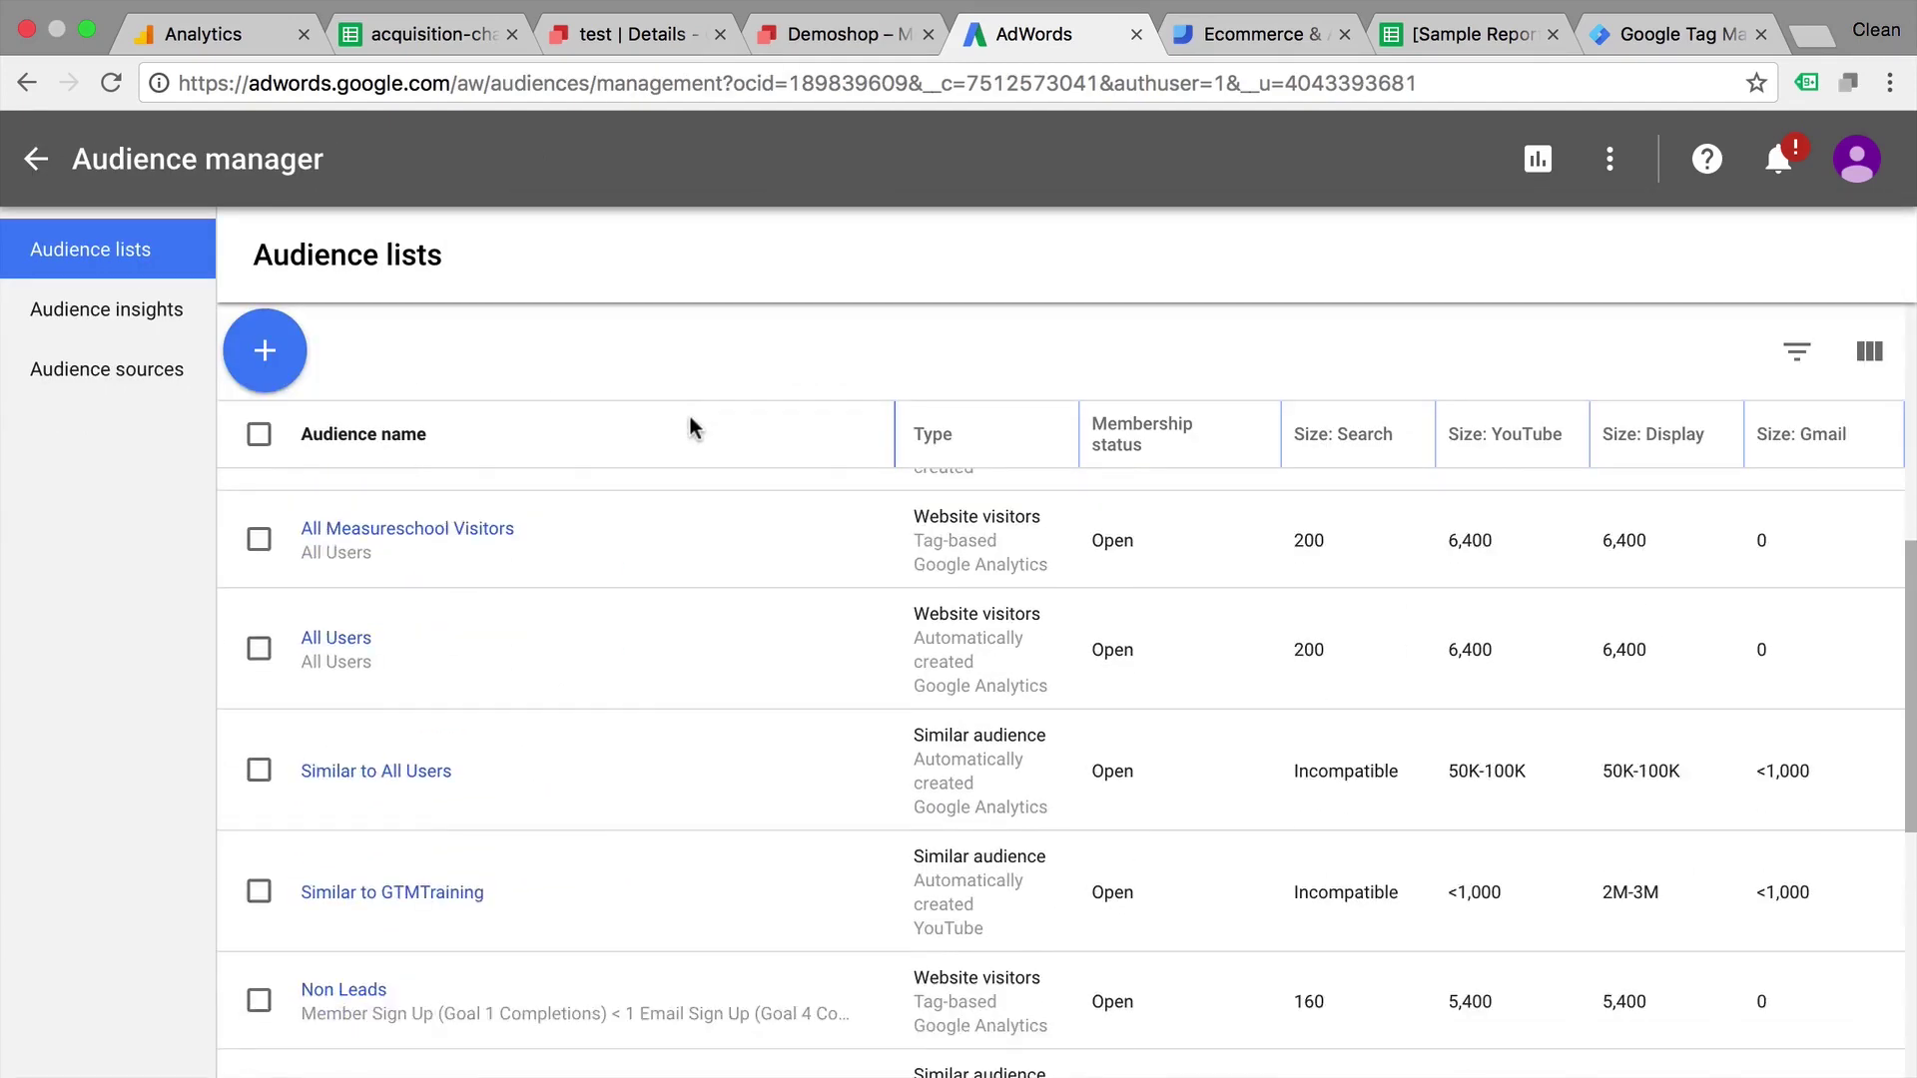
scroll(691, 419, down, 10)
scroll(690, 418, up, 6)
scroll(689, 415, up, 5)
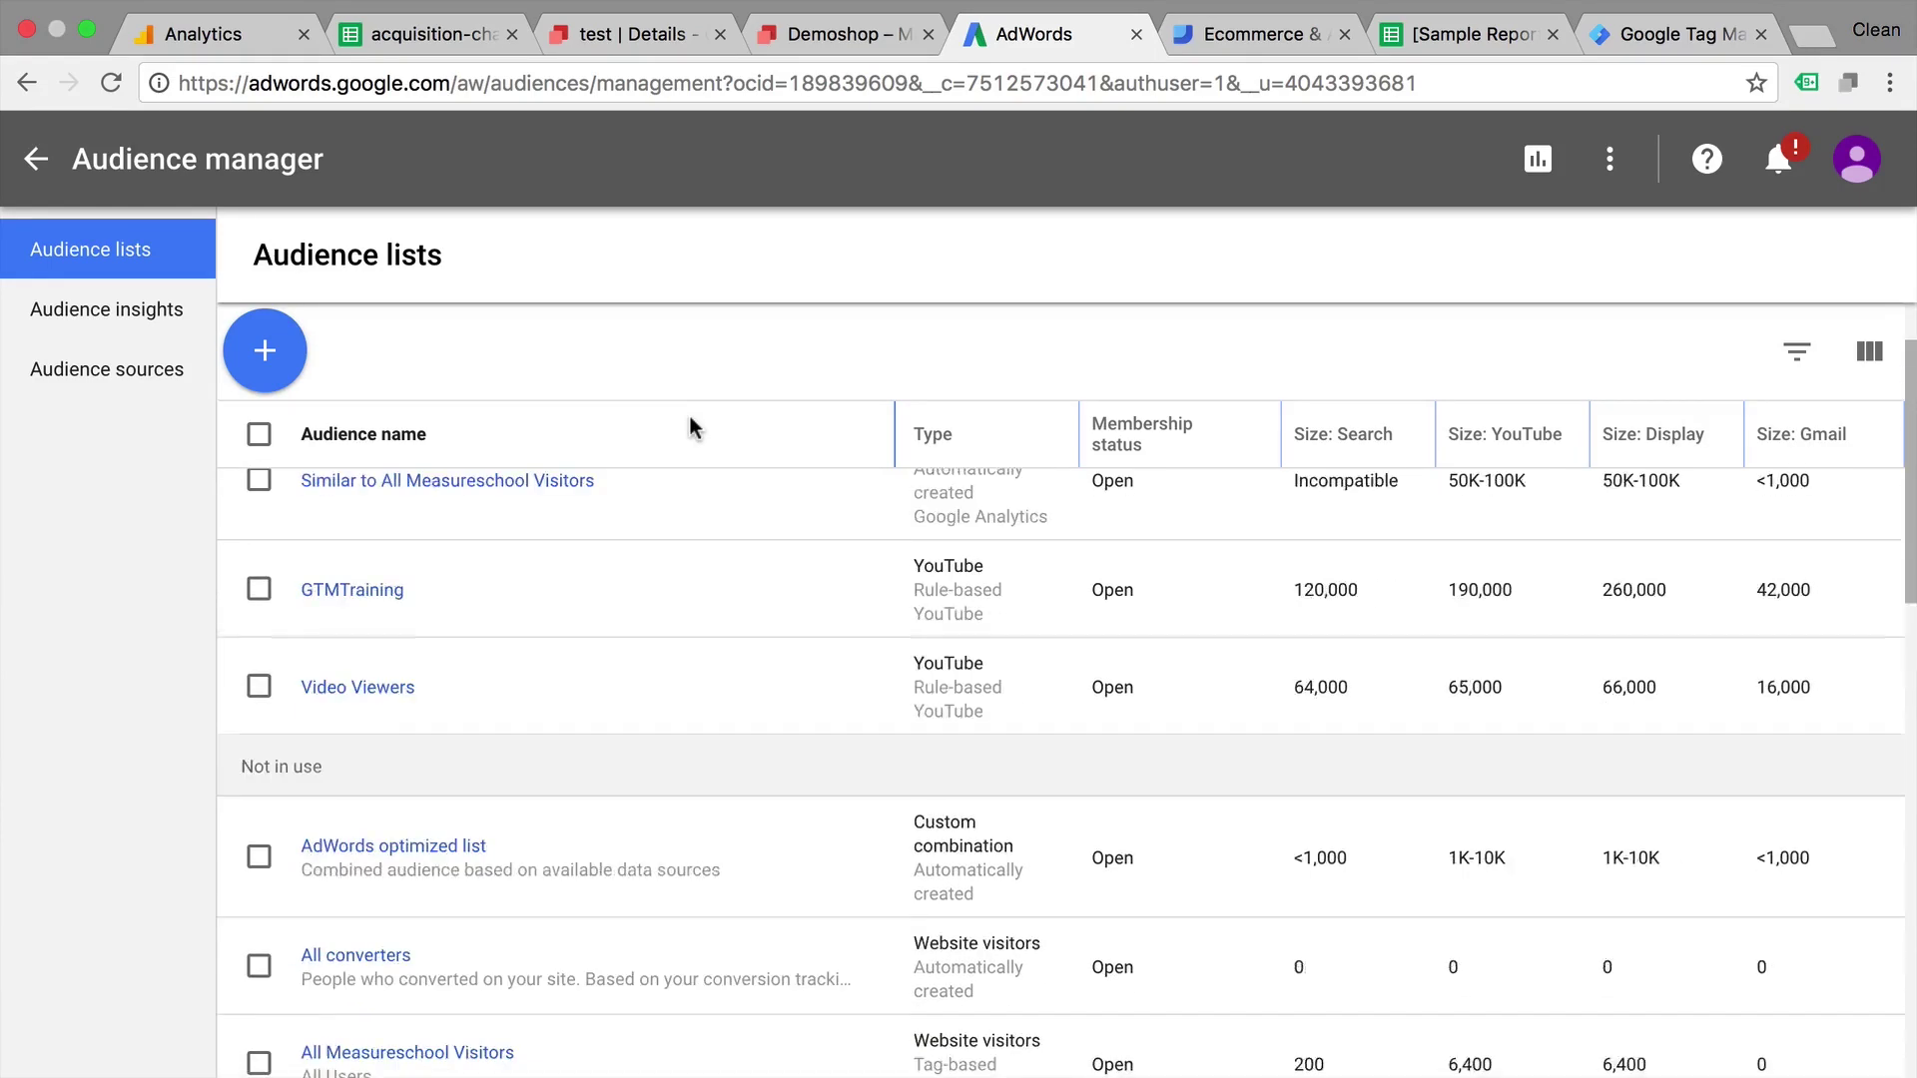
Reload the Audience manager and look for the Youtube Traffic audience in the lists.
key(super+r)
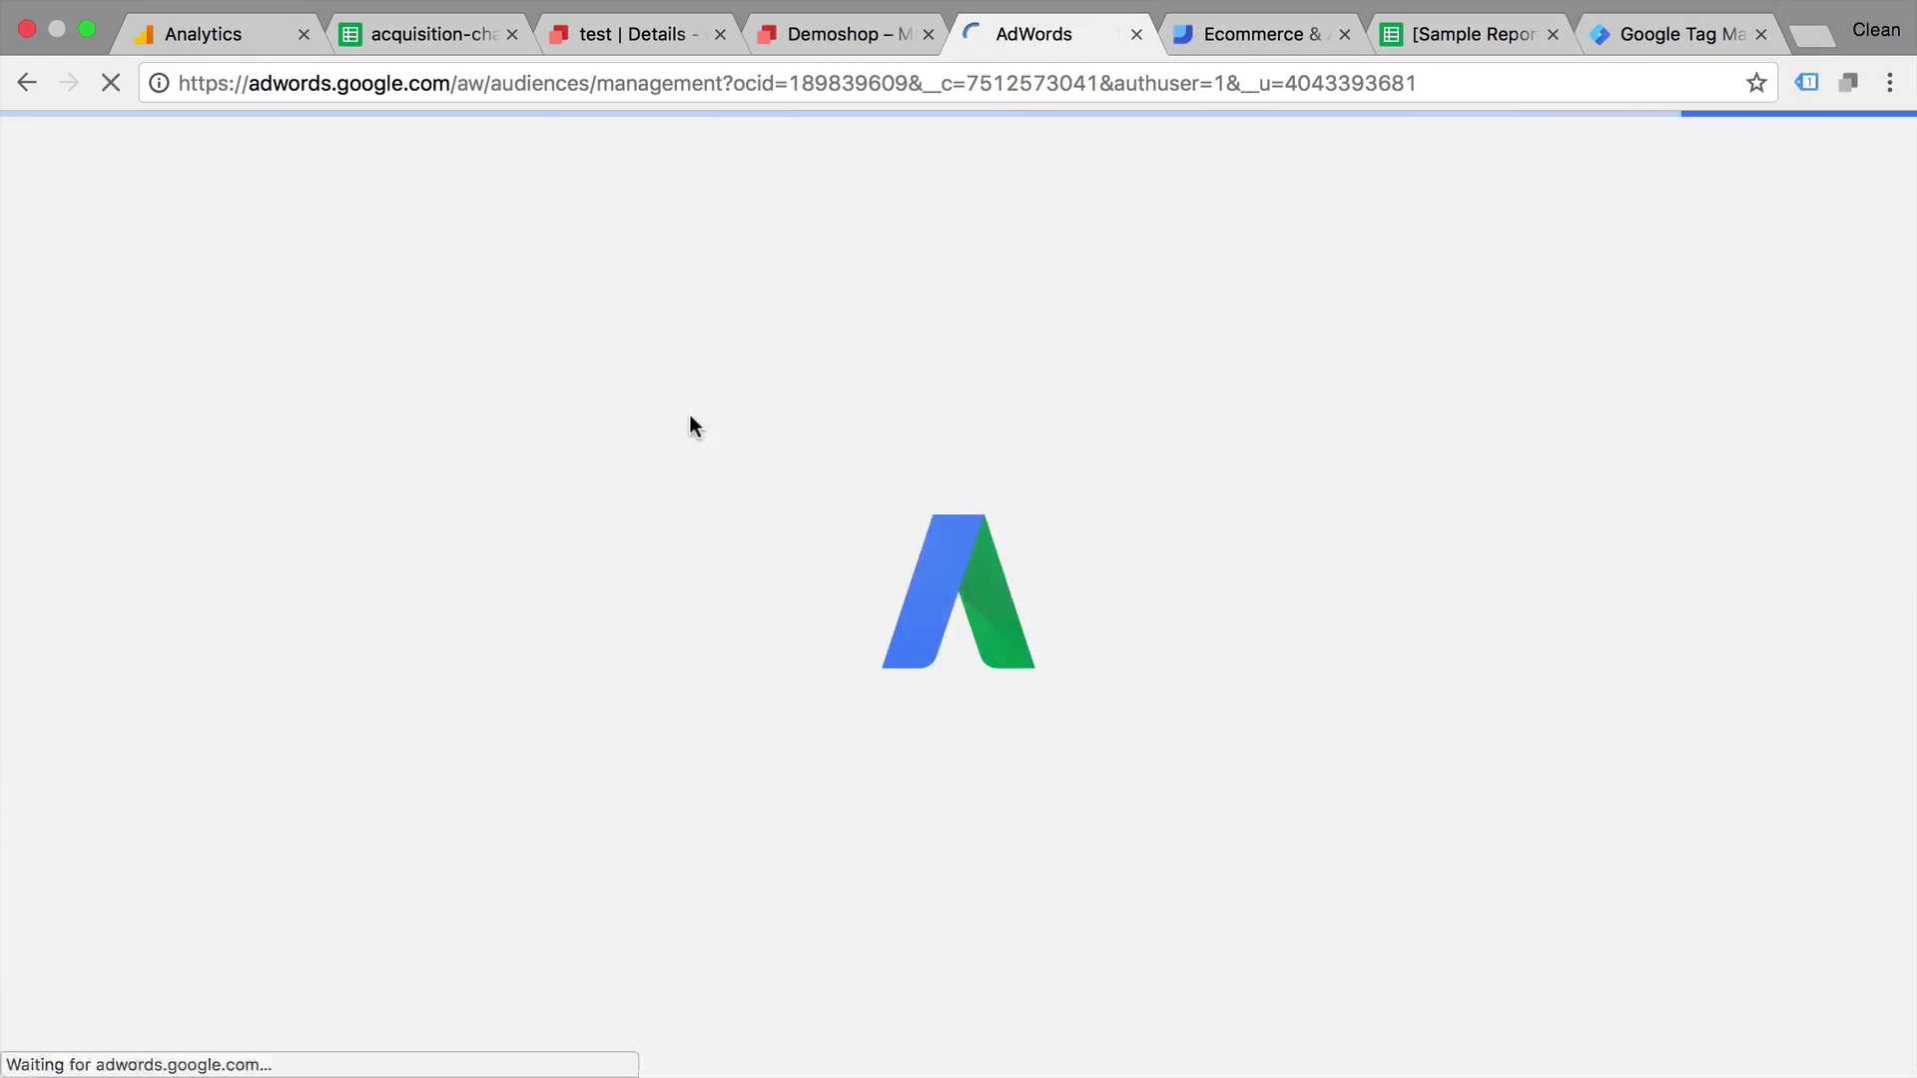
scroll(618, 559, down, 2)
scroll(619, 559, down, 10)
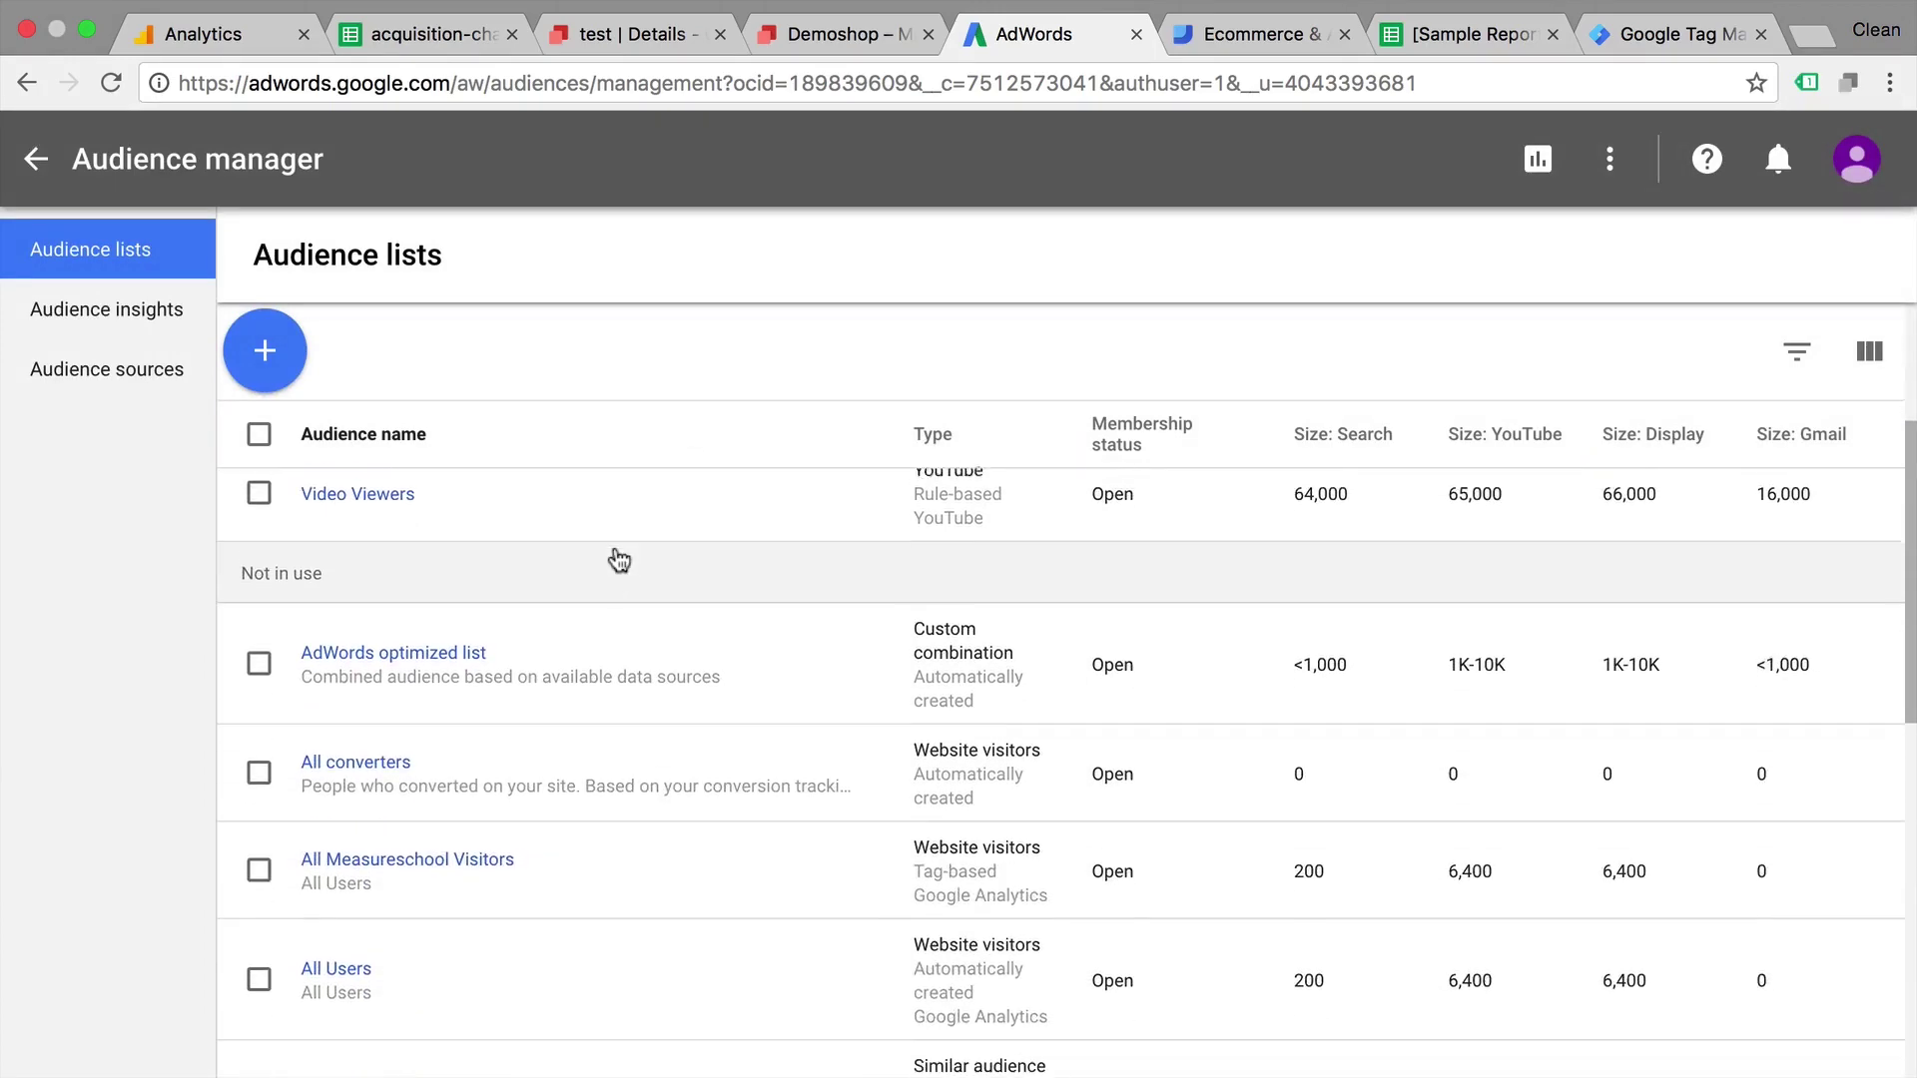
scroll(619, 559, down, 5)
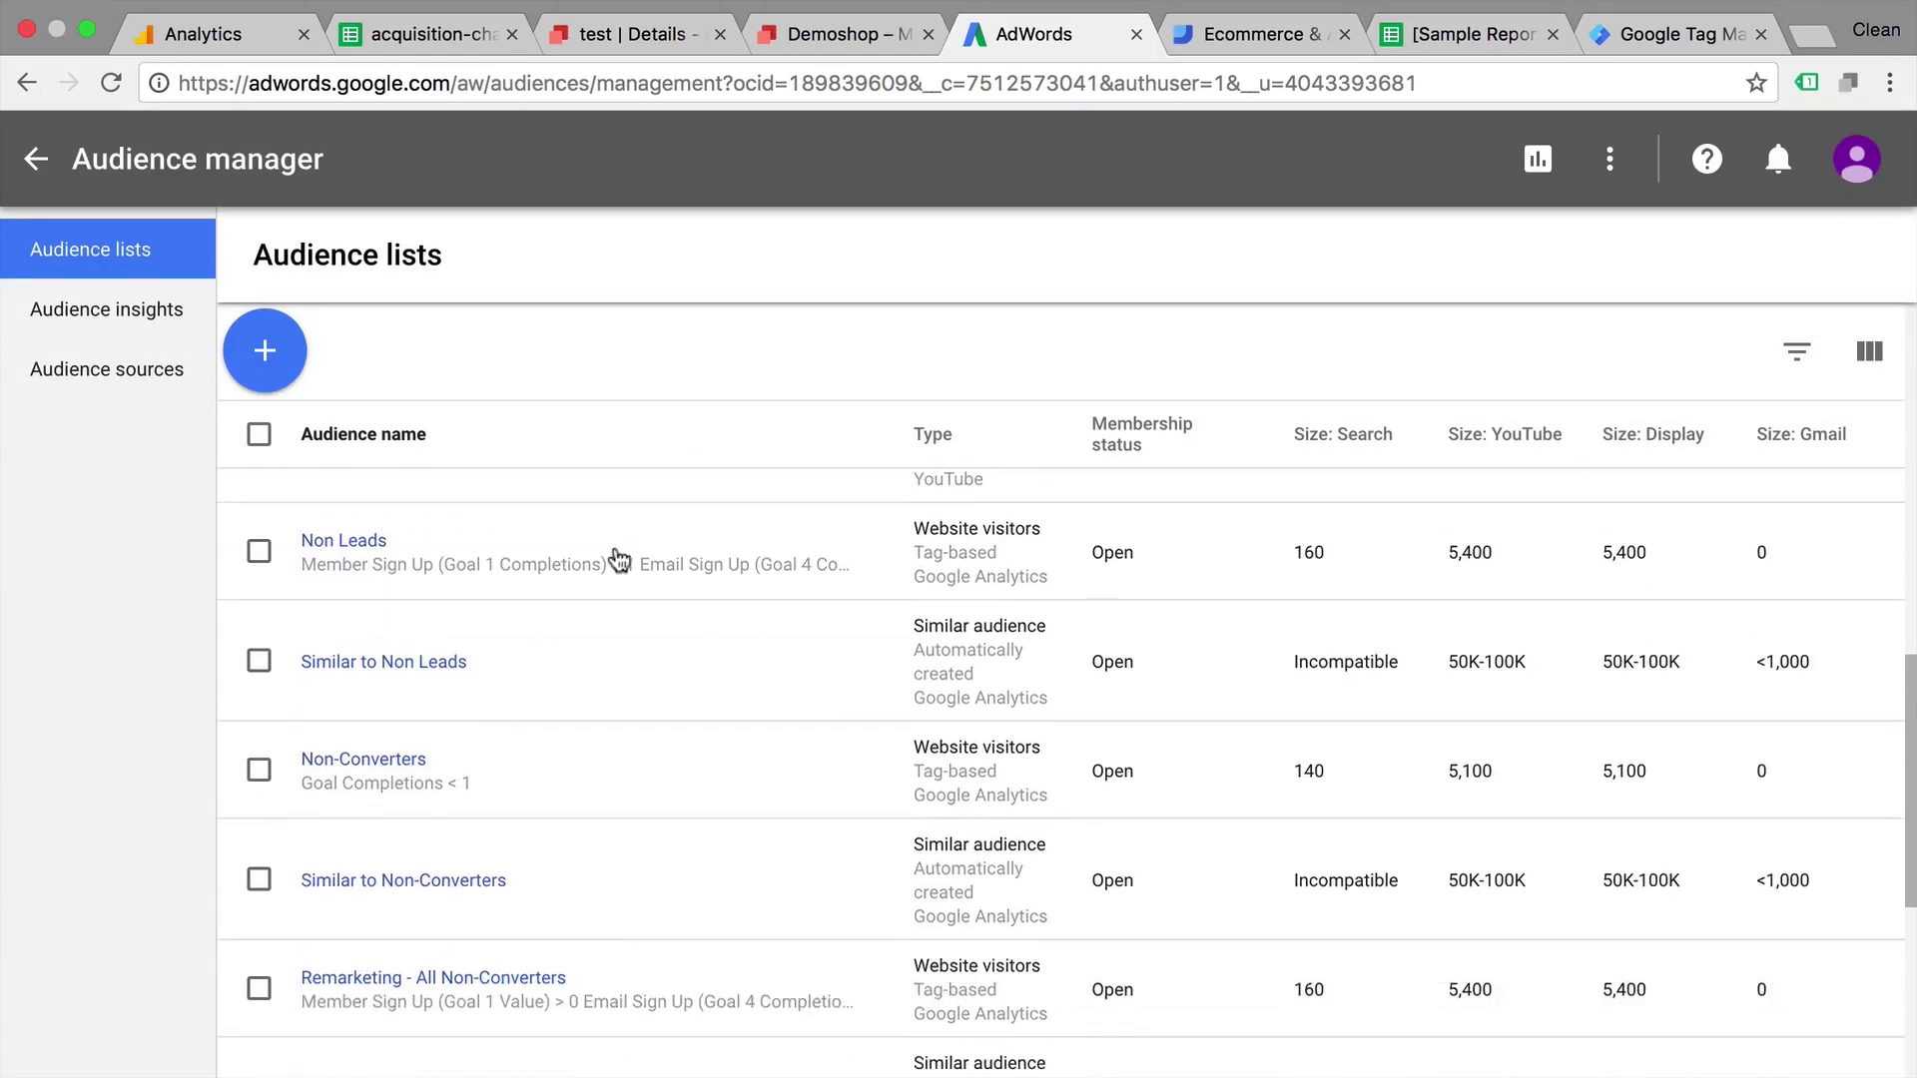
scroll(614, 547, down, 3)
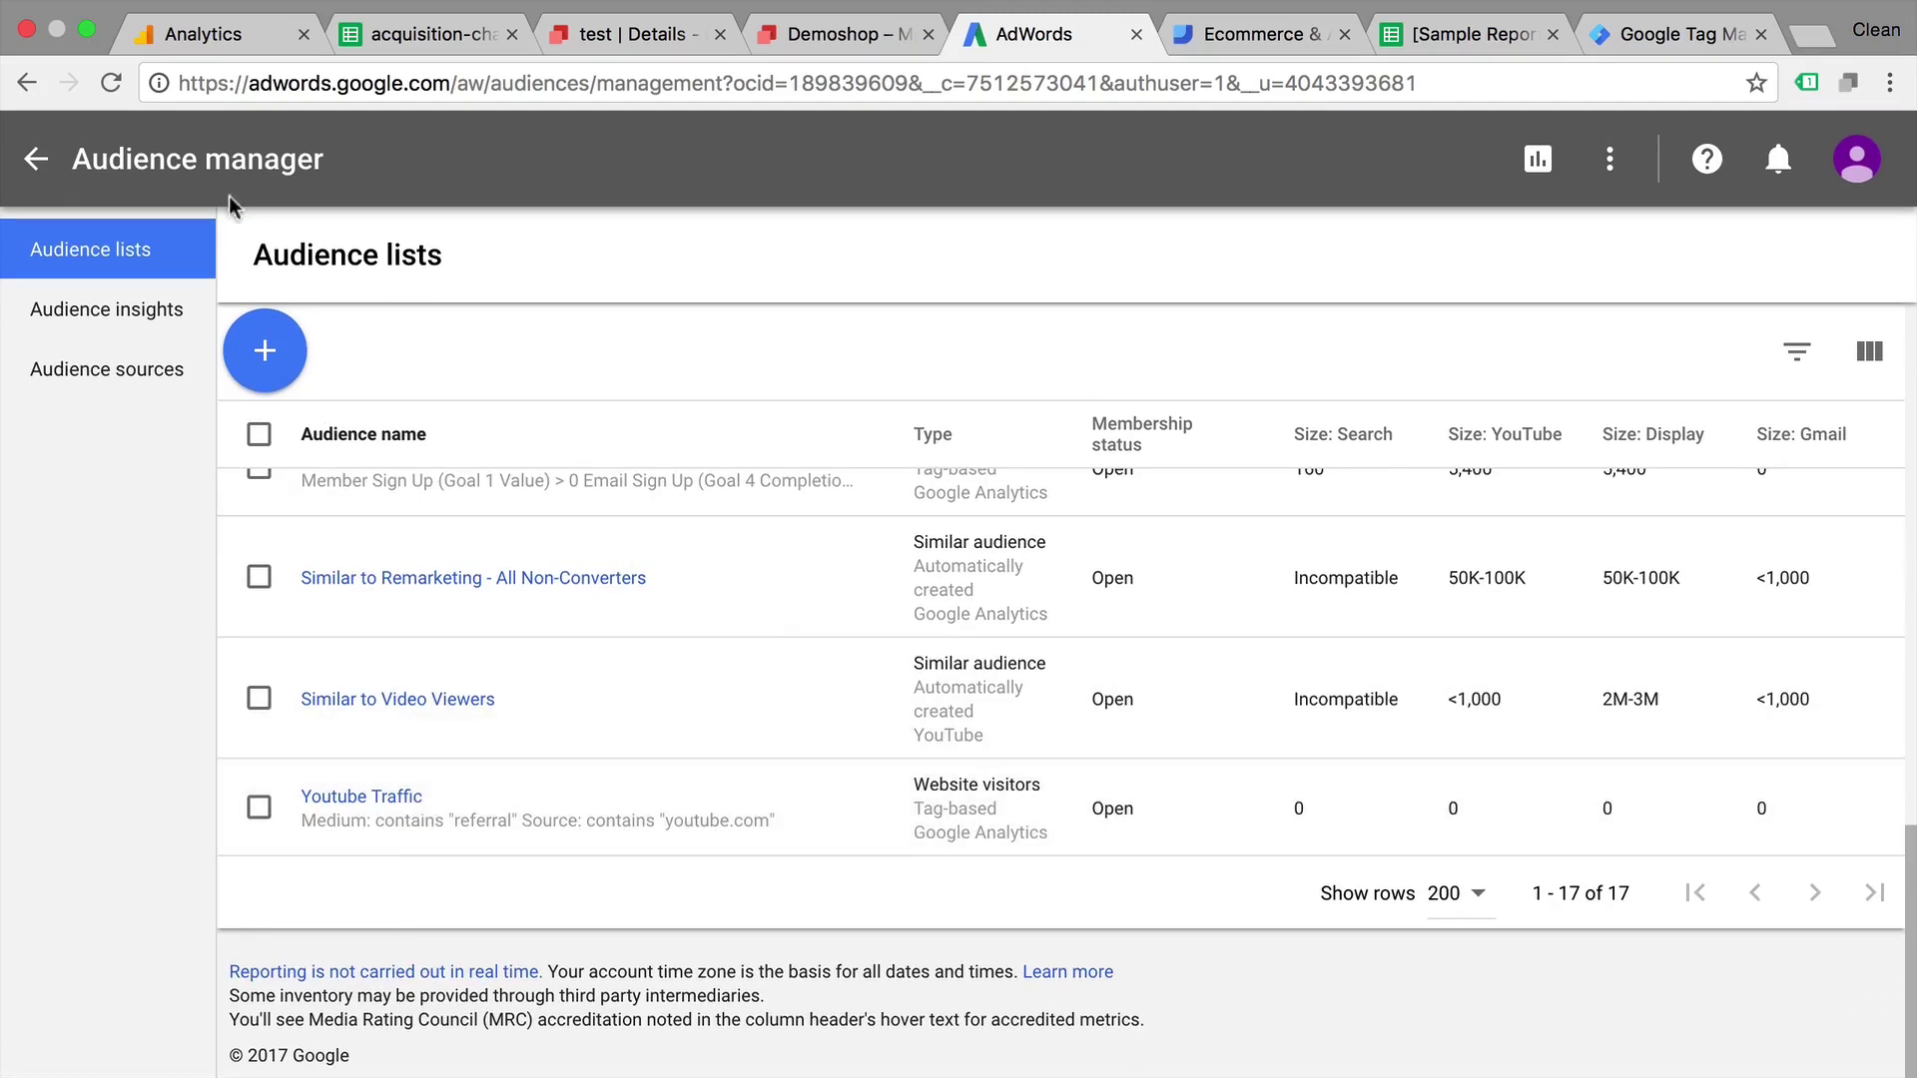
Return to Google Analytics, open the Behaviour Overview report and examine the segments available for it.
click(230, 40)
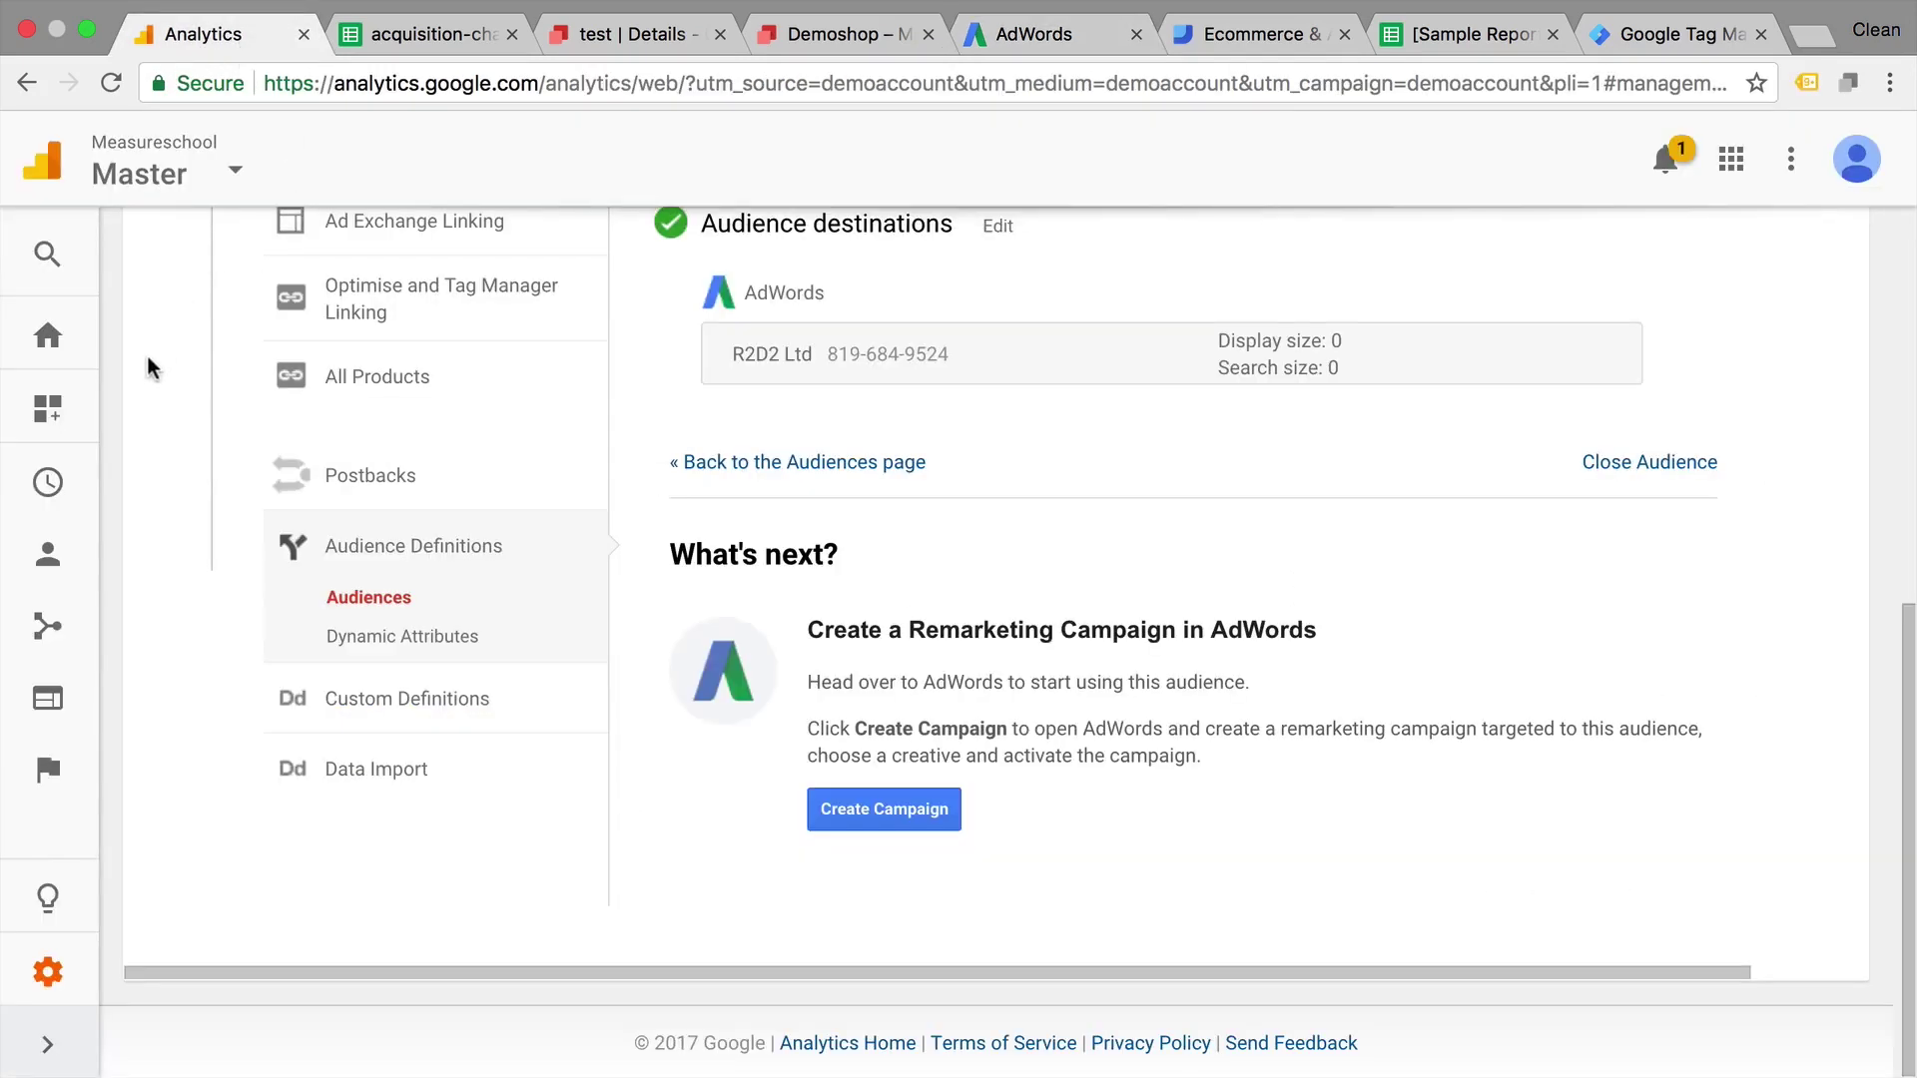
click(57, 697)
click(120, 797)
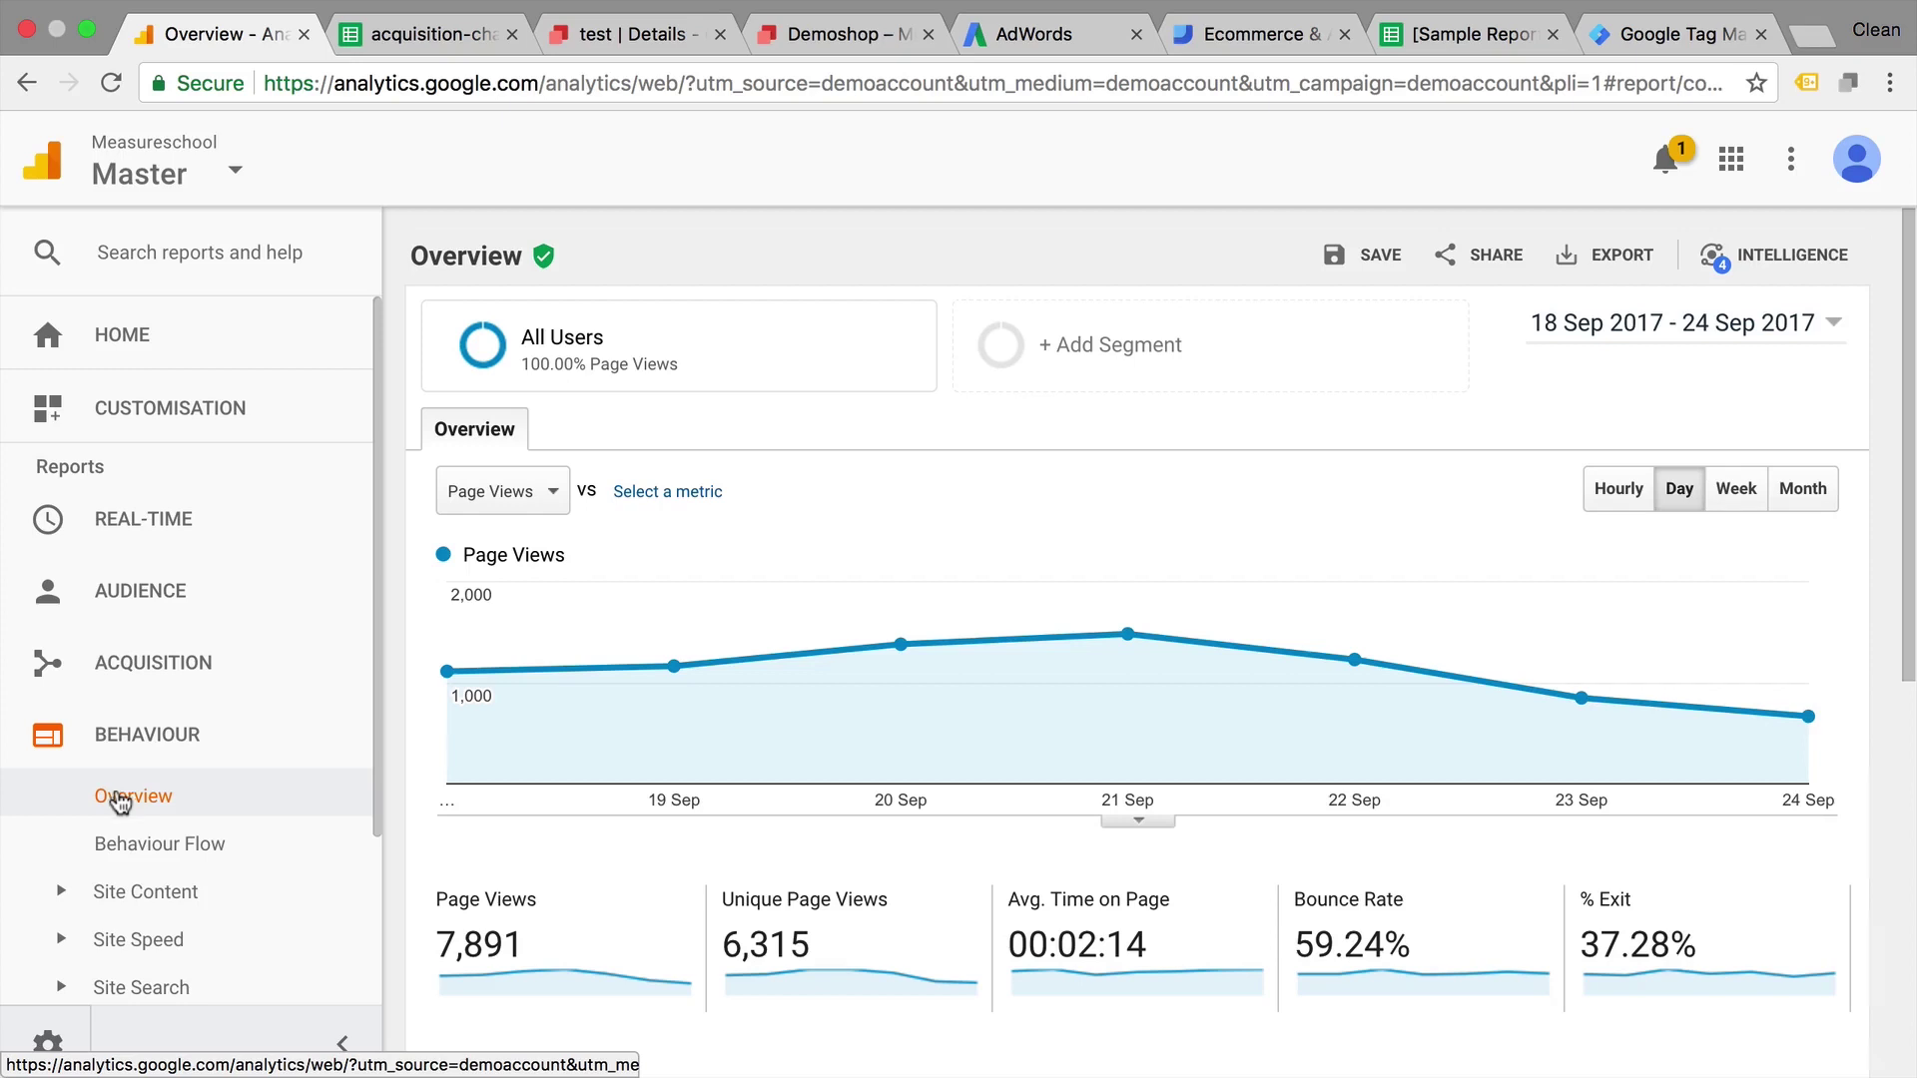
click(970, 369)
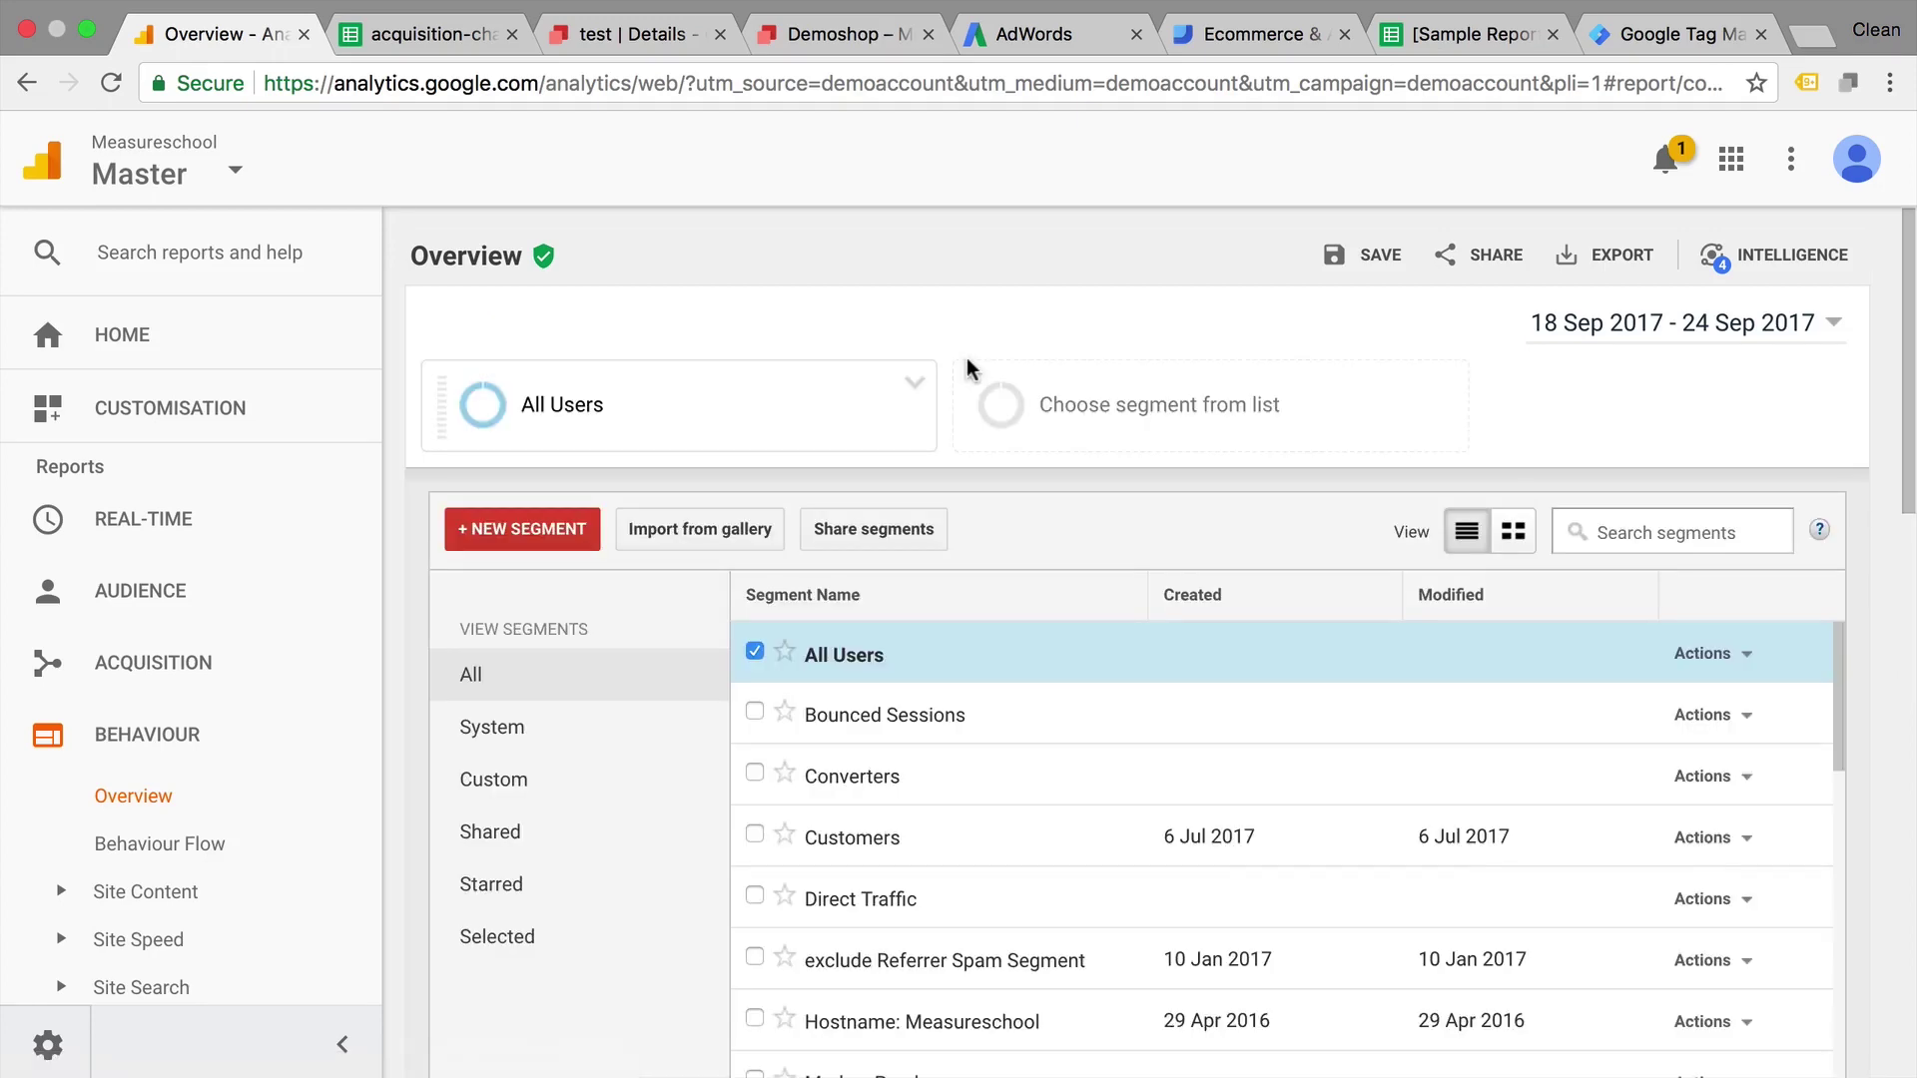
mouse_move(731, 883)
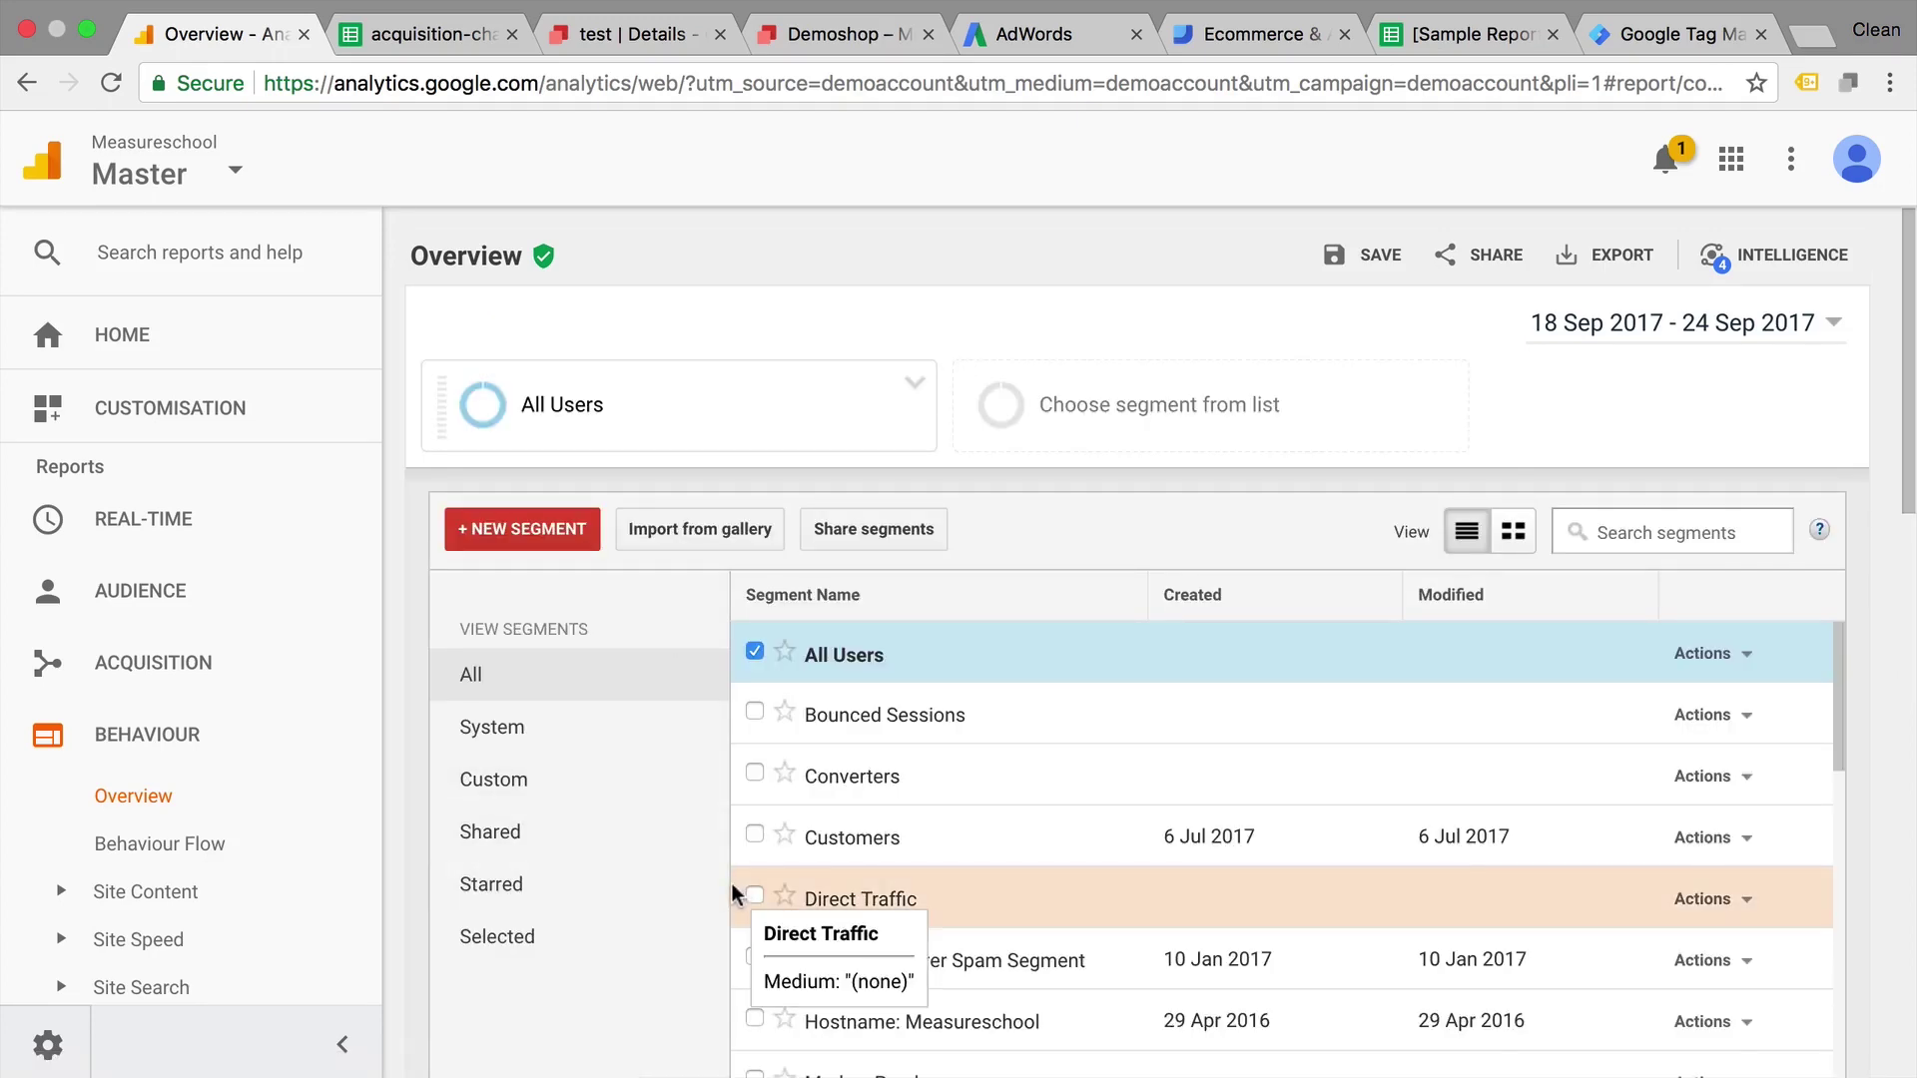
View the demoshop.com container's tags in Google Tag Manager and return to the Google Analytics Behaviour Overview.
click(1669, 36)
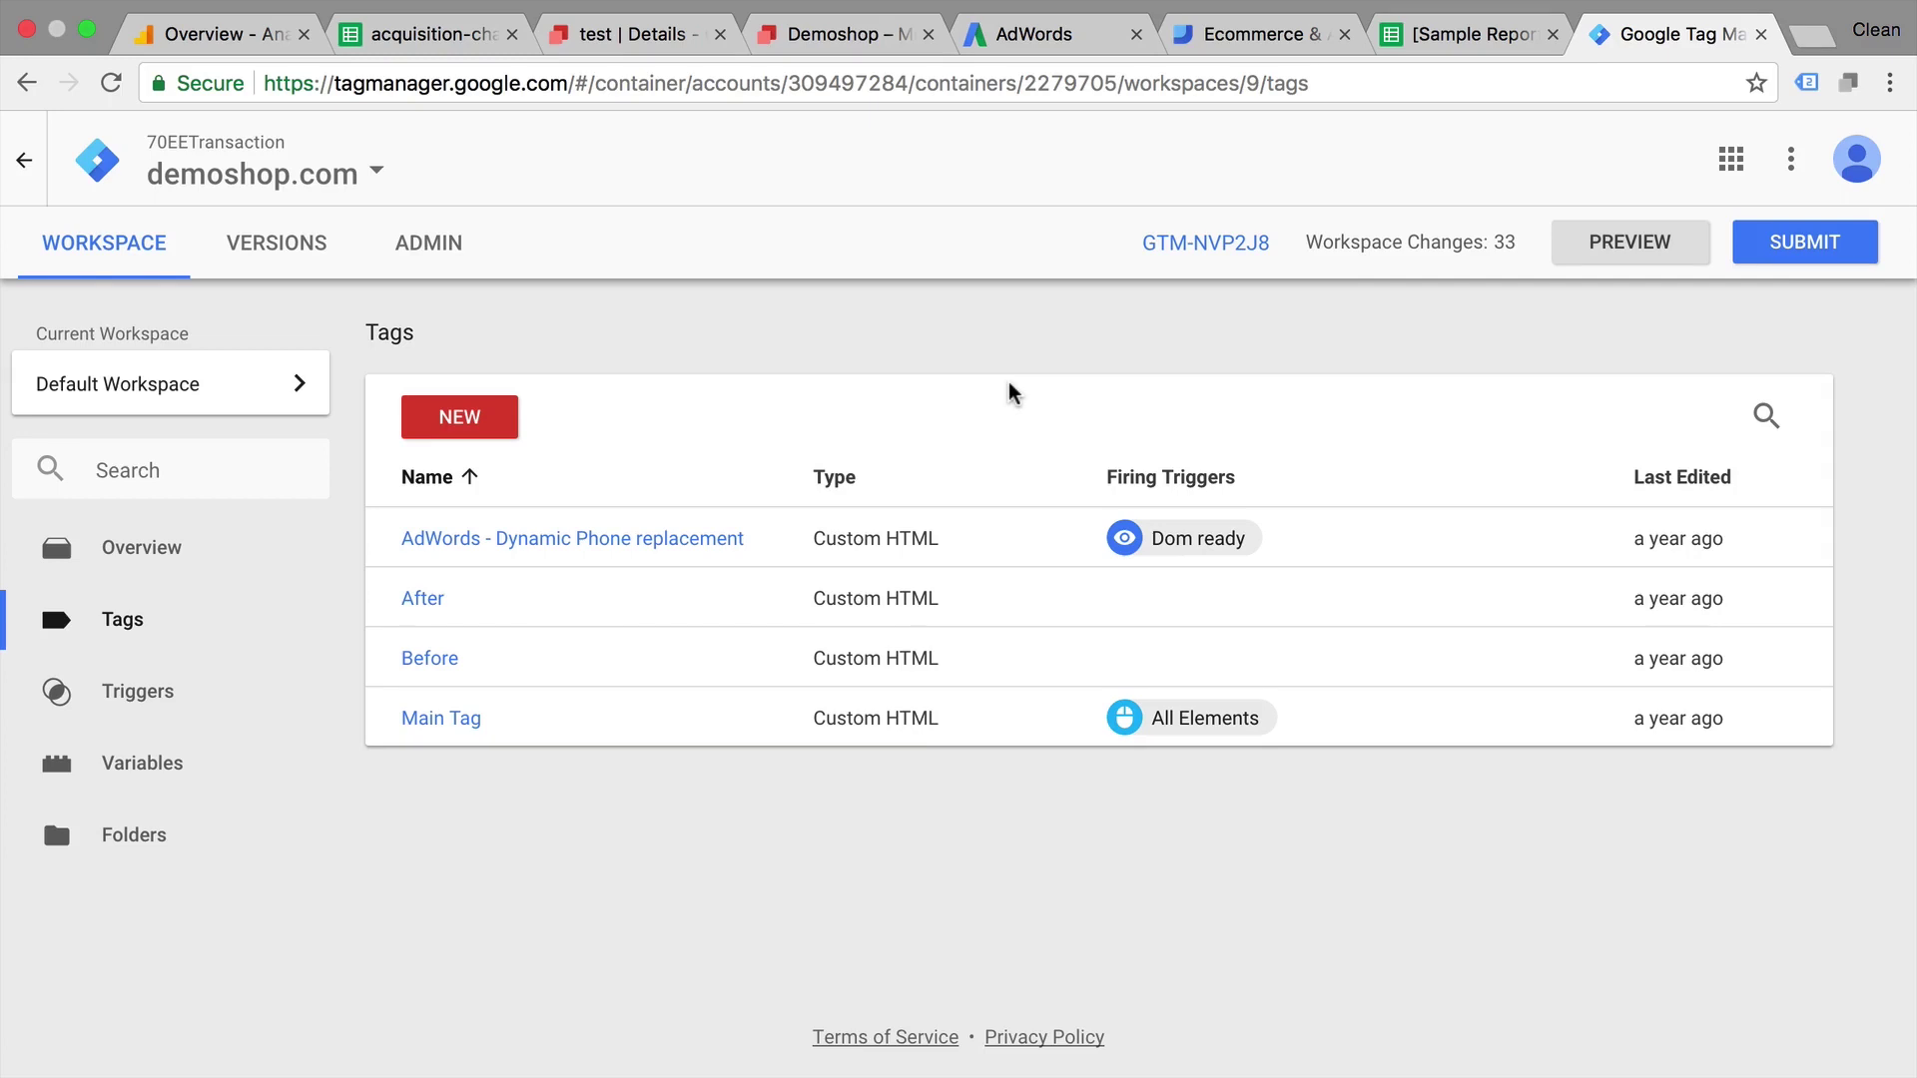
click(232, 40)
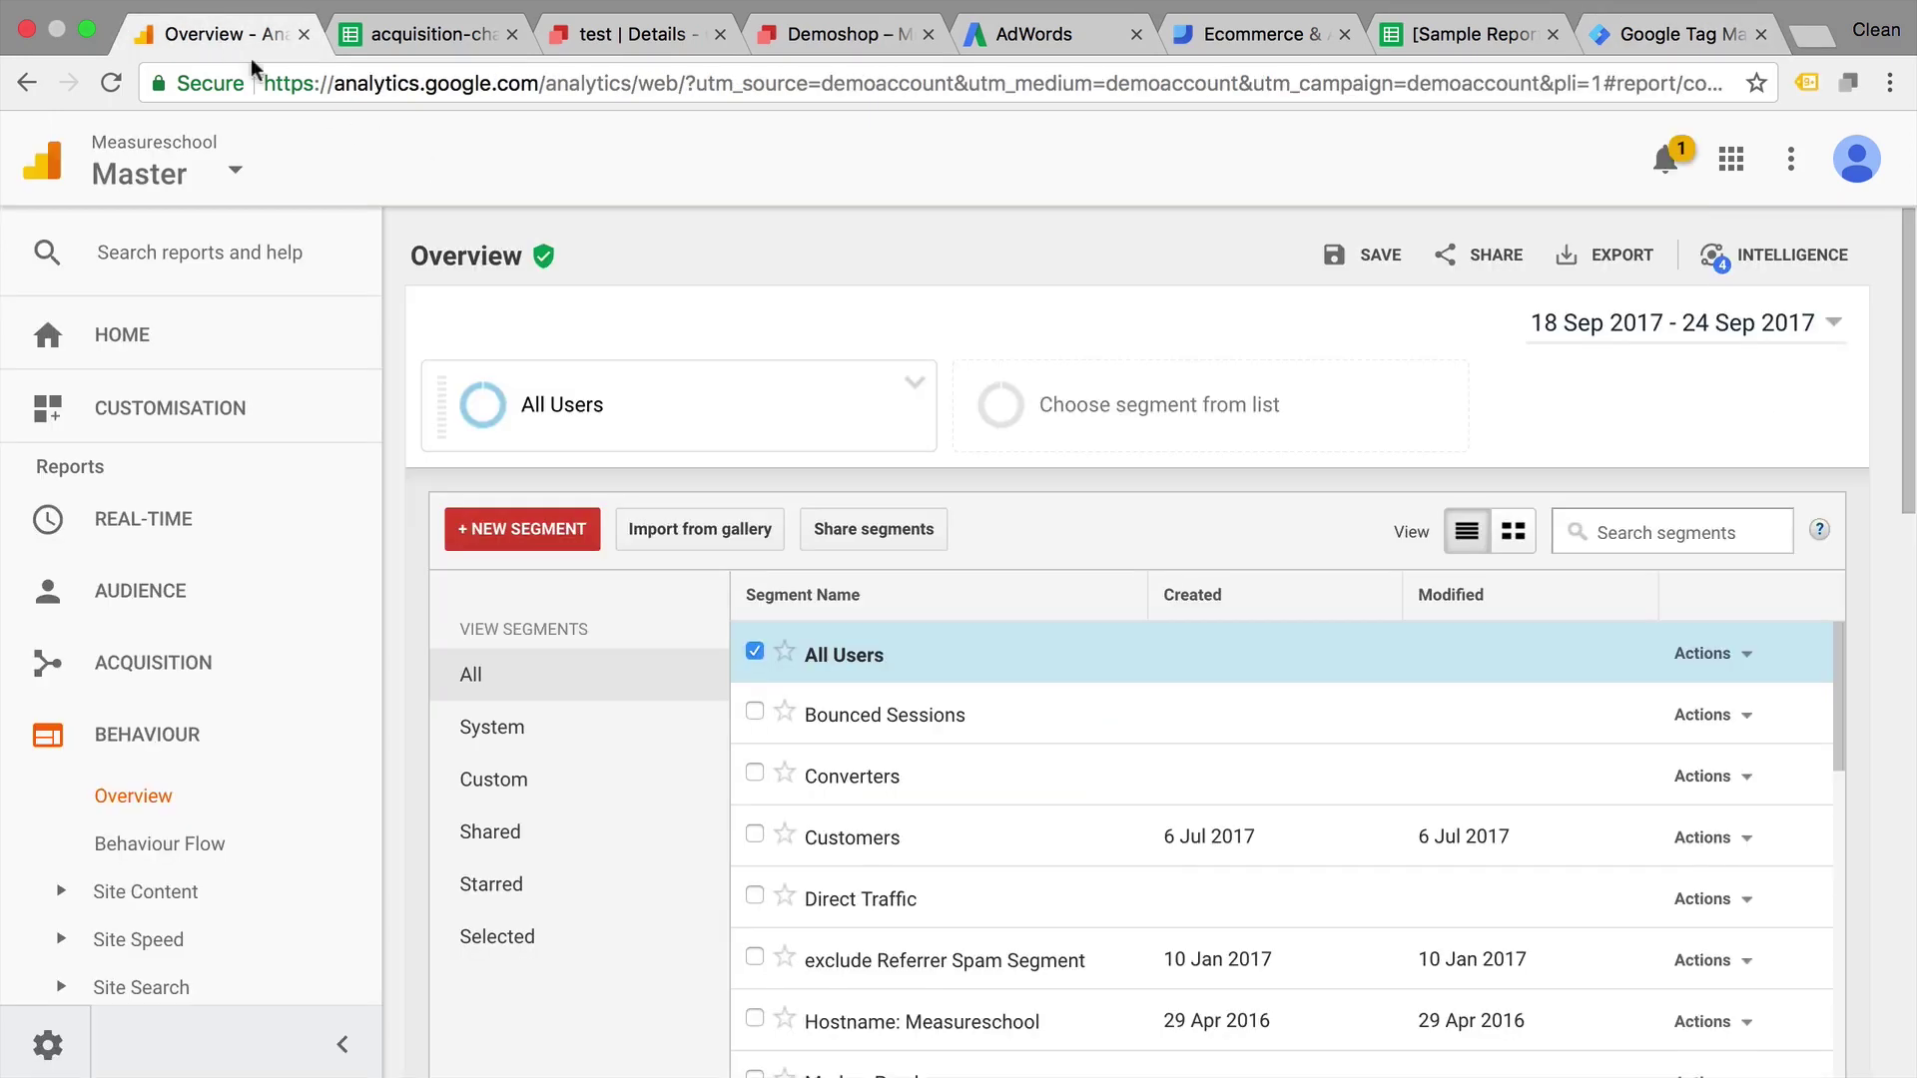